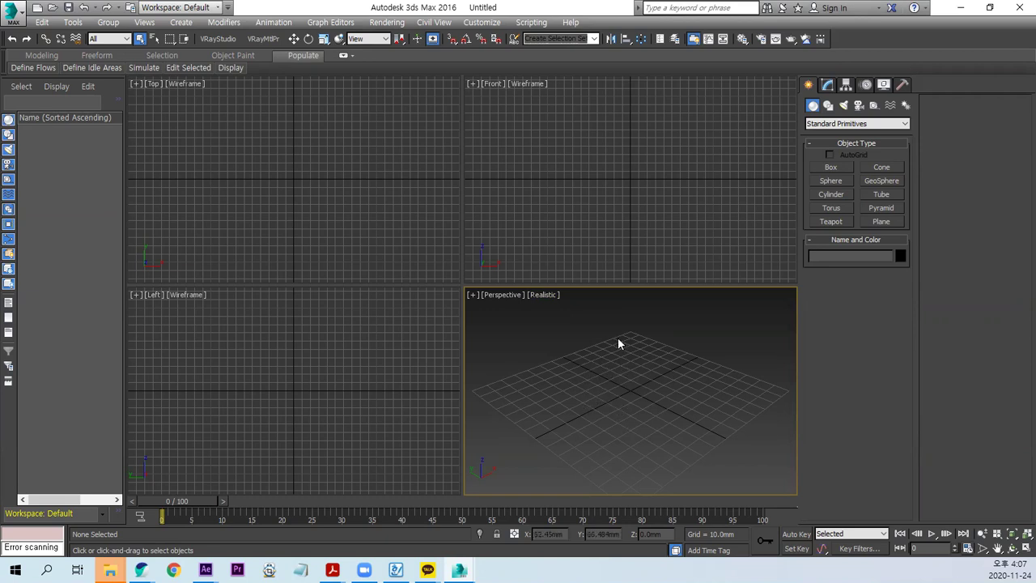
Step: With VRayStudioSetup, make V-Ray the renderer and create the ground, two V-Ray lights, torus knot and camera
left_click(216, 38)
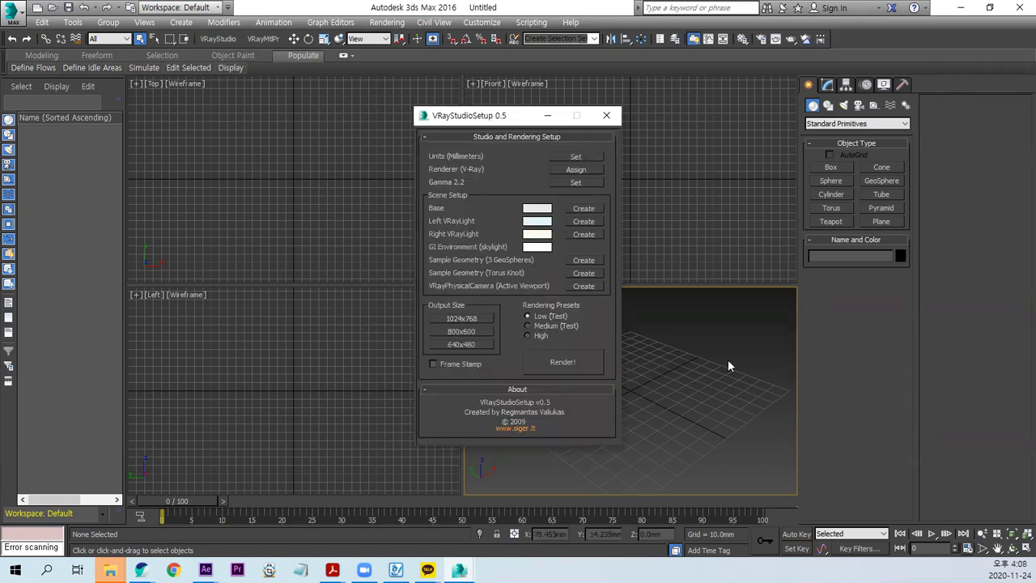
left_click(588, 173)
left_click(583, 182)
left_click(591, 208)
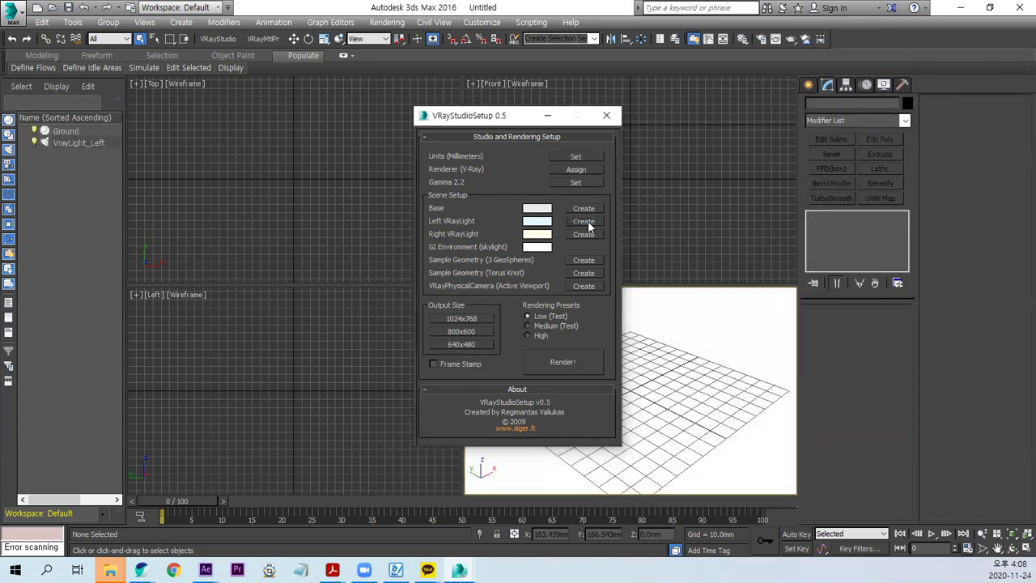
left_click(593, 235)
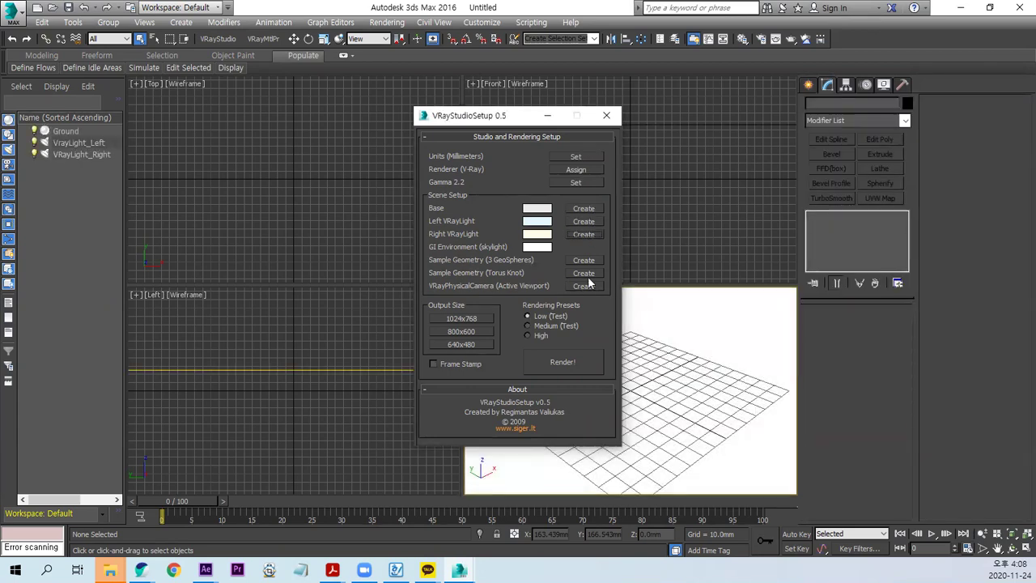
left_click(584, 273)
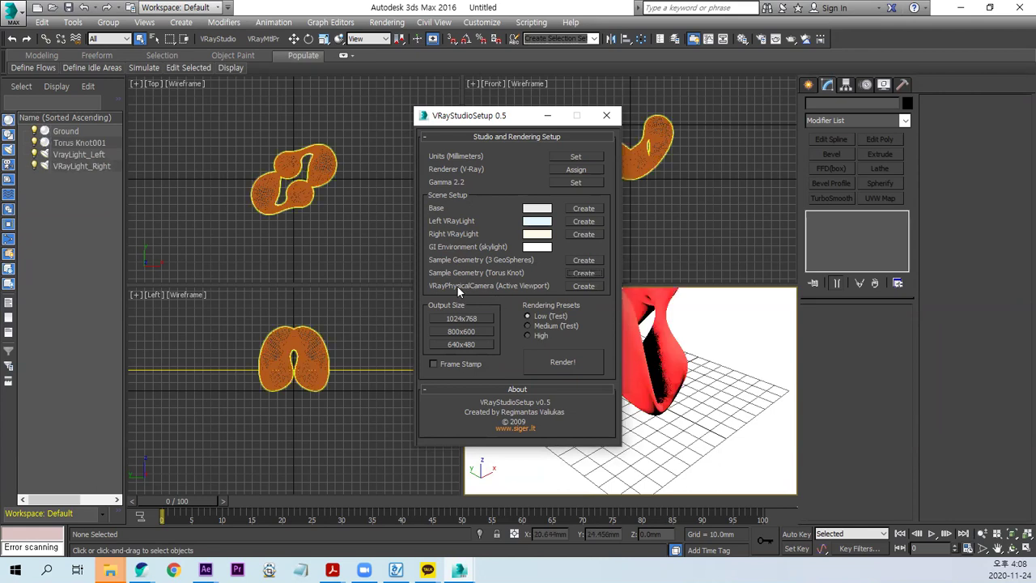
left_click(586, 286)
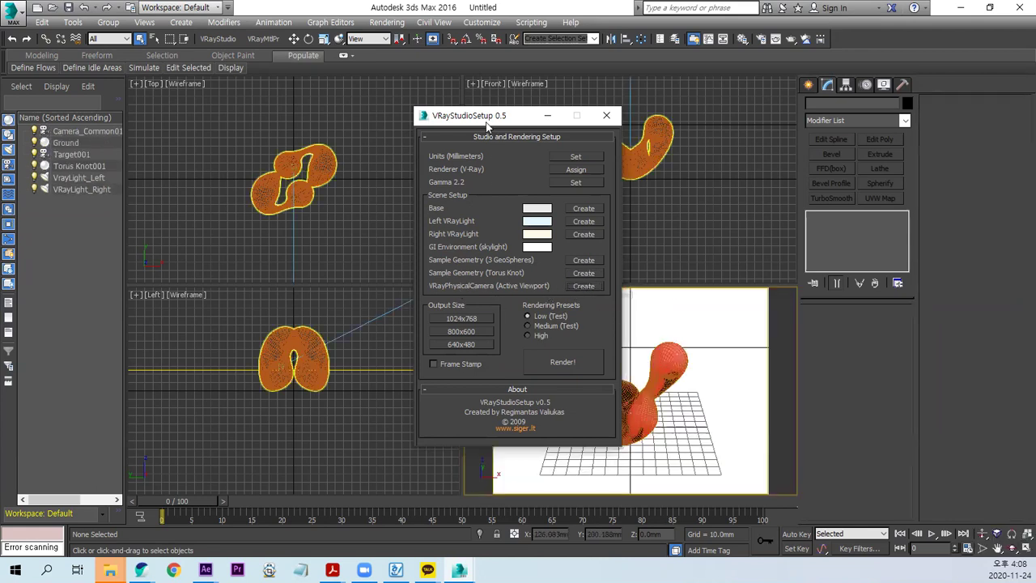
Step: Set the scene units to millimetres and the output size to 640x480
left_click(594, 156)
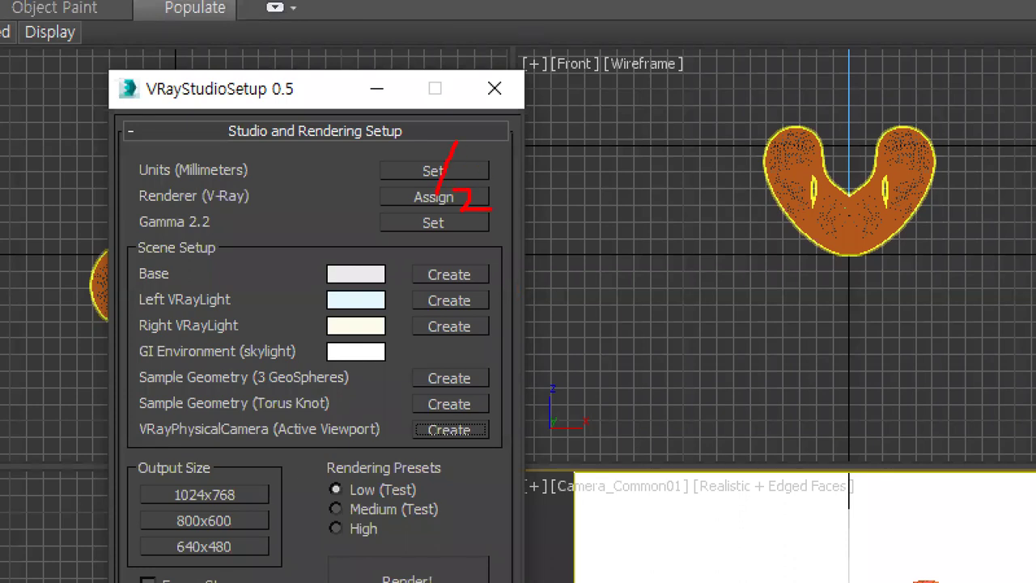
left_click_drag(457, 261, 474, 297)
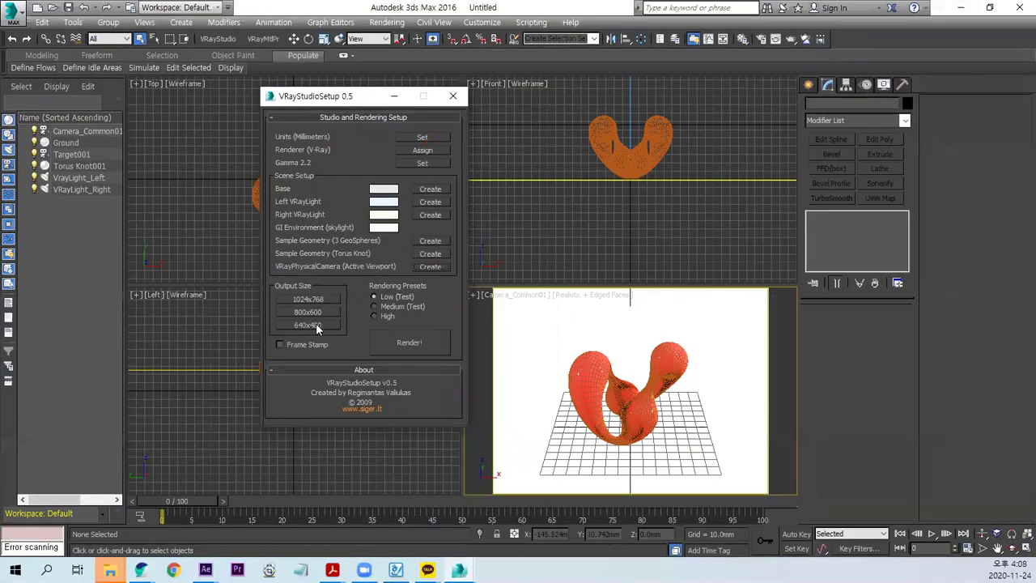
left_click(307, 324)
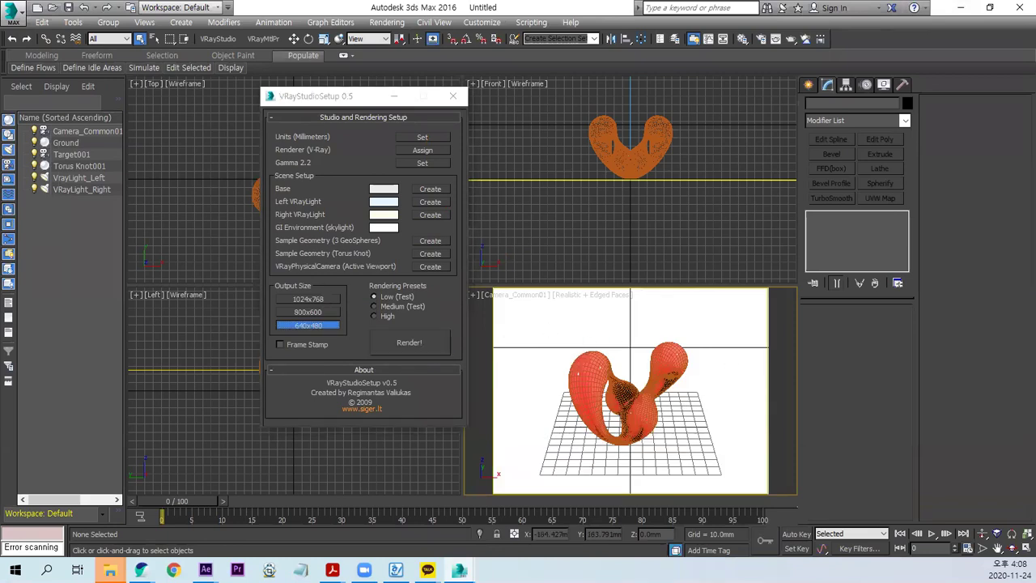
Step: Render the torus knot studio scene at 640x480 with V-Ray, then bring up Render Setup
left_click(409, 343)
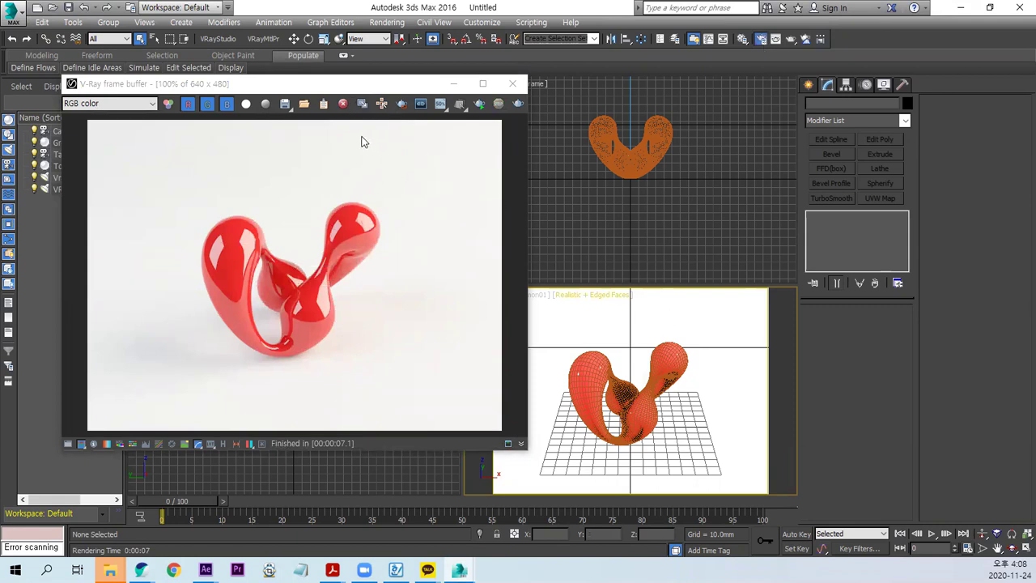
key("F10")
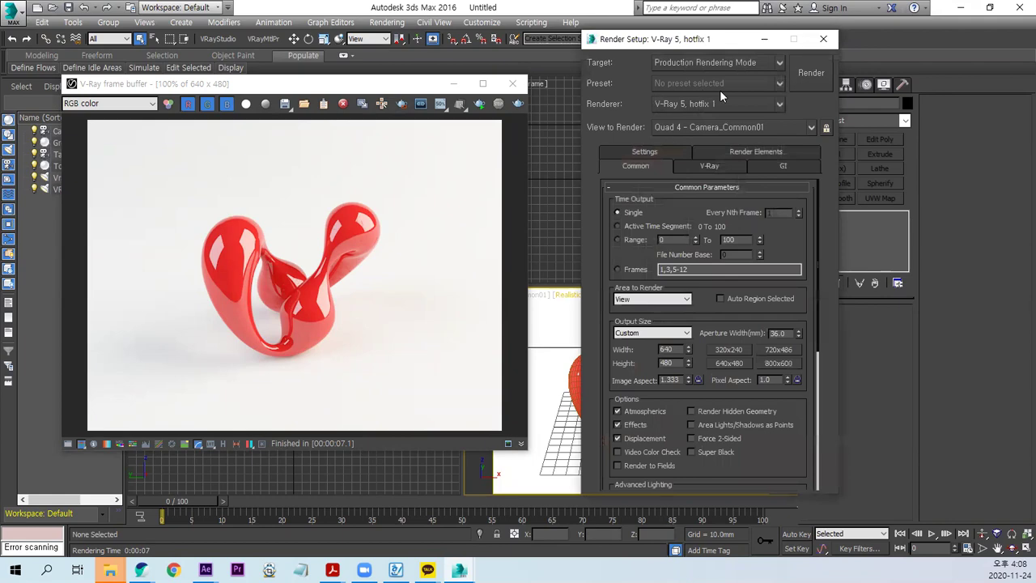
Step: Show Render Setup's V-Ray page with the Bucket image sampler and the Environment rollout expanded
left_click_drag(662, 47, 621, 47)
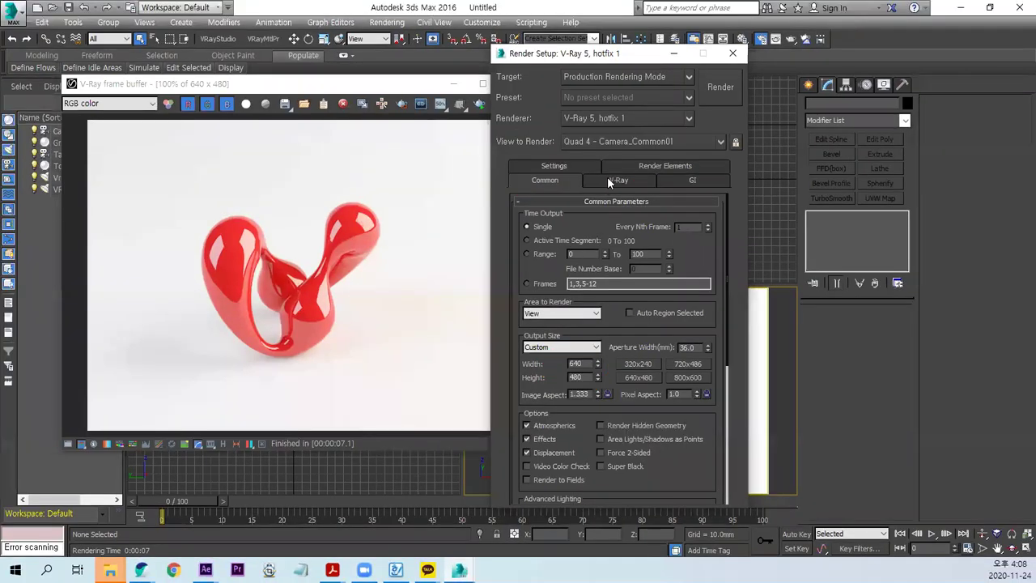
left_click(618, 180)
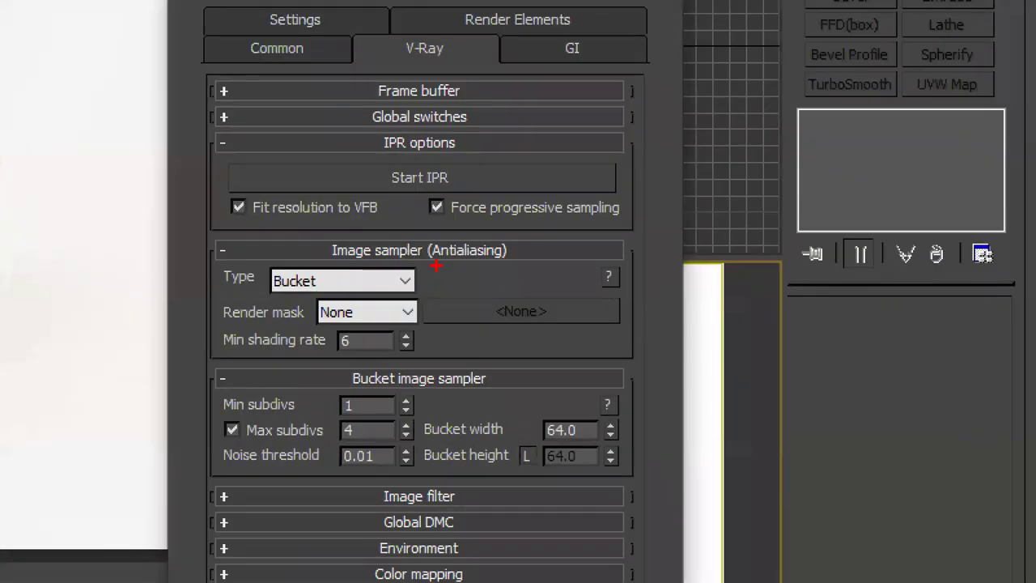
left_click_drag(435, 266, 328, 238)
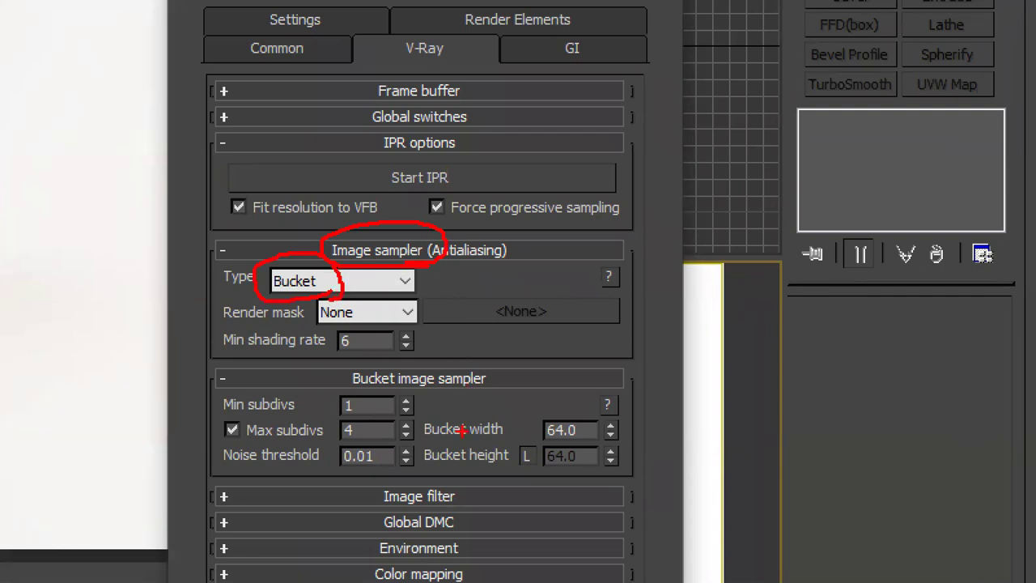
left_click_drag(459, 556, 440, 544)
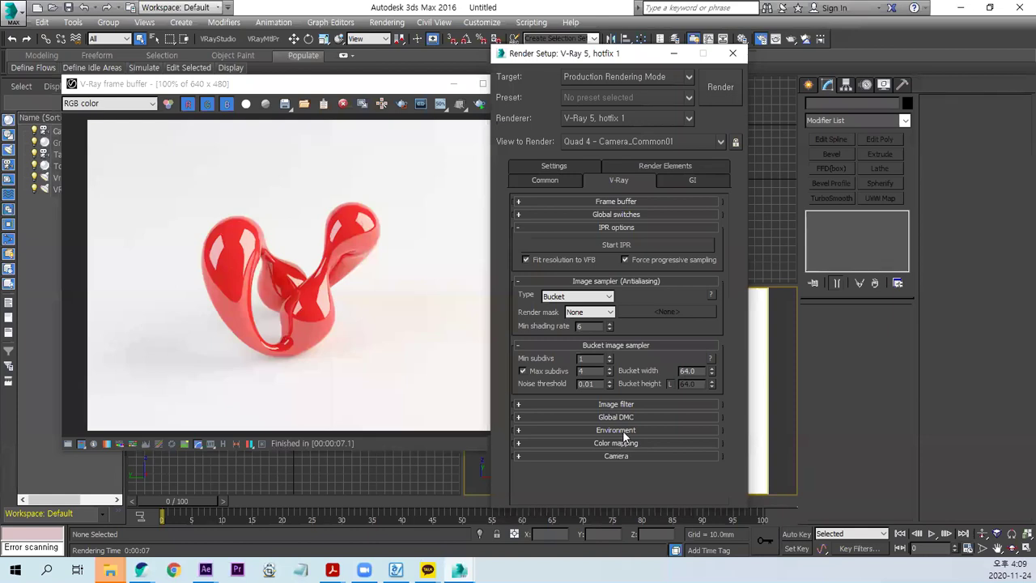
left_click(622, 430)
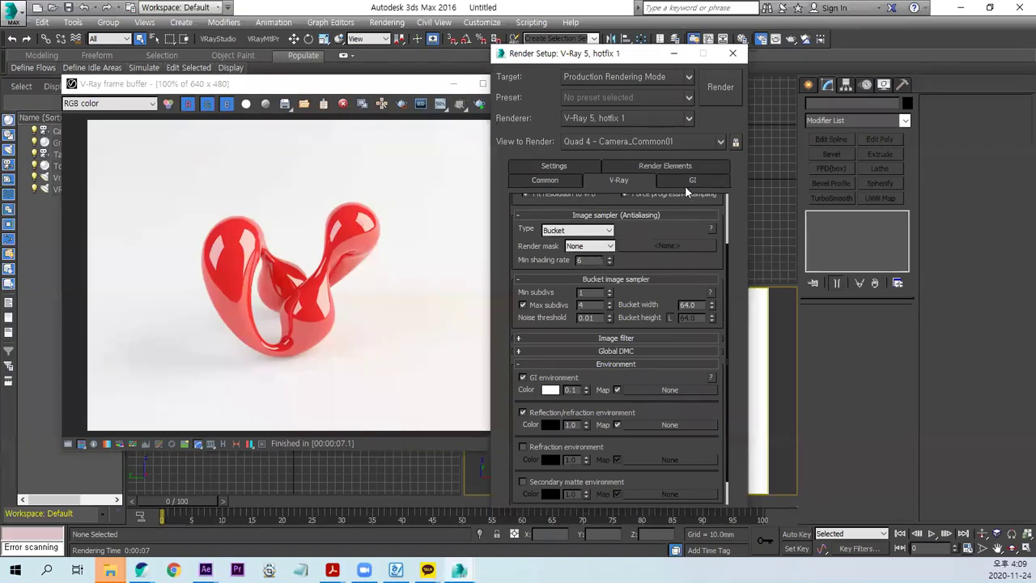
Step: Review GI settings (Irradiance map primary, Brute force secondary), then close Render Setup
left_click(691, 180)
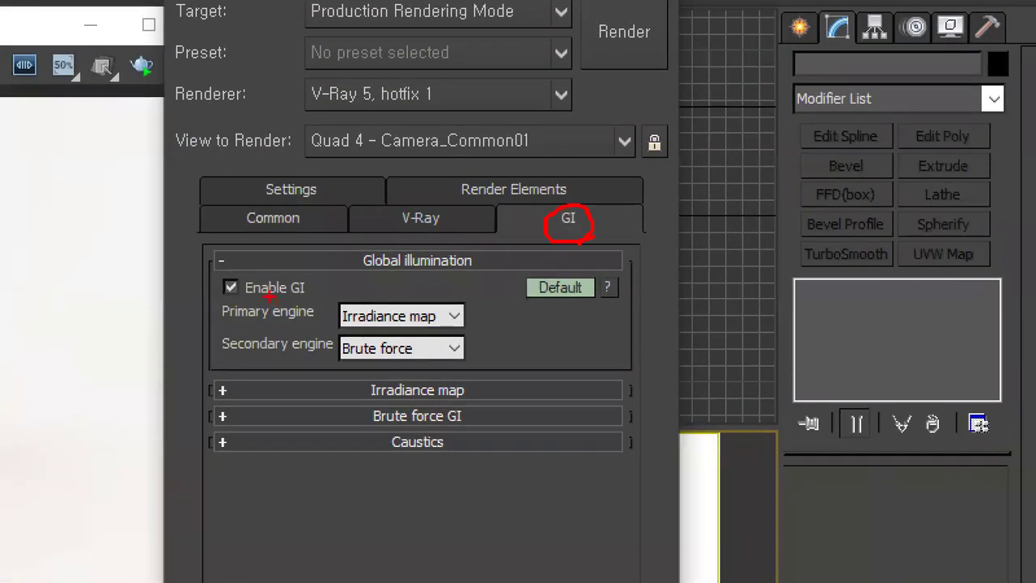
left_click_drag(270, 297, 226, 275)
left_click_drag(427, 371, 301, 371)
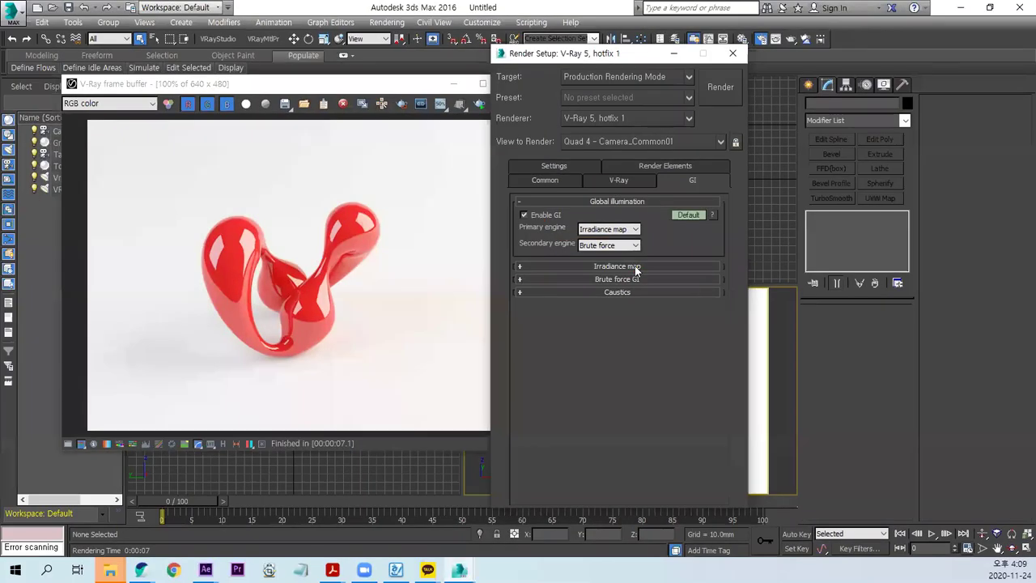
left_click(634, 265)
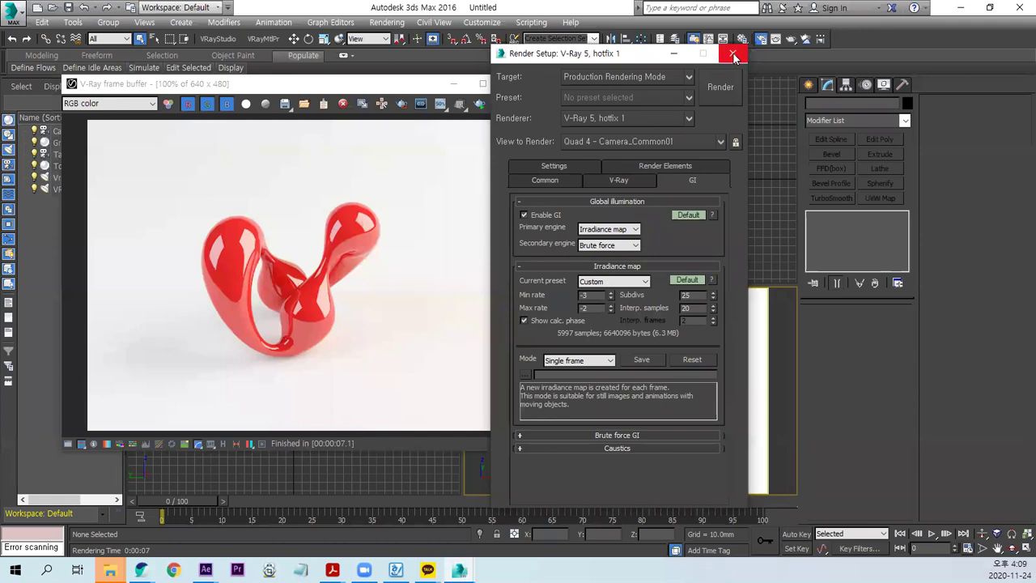
left_click(733, 54)
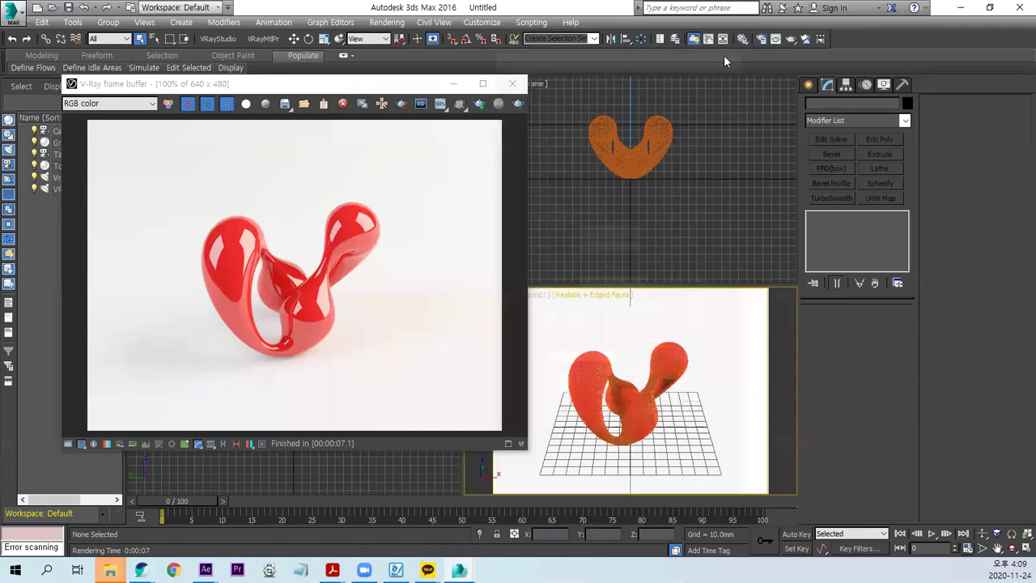
Step: Close the render windows and merge Box001 from 00_수업\17_주사위.max into the scene
left_click(516, 86)
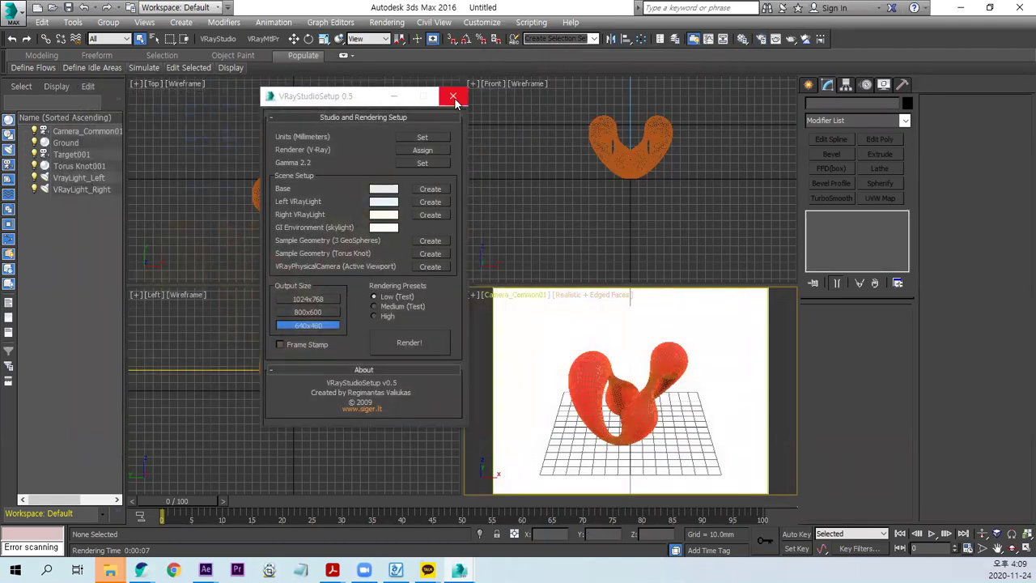
left_click(455, 91)
left_click(12, 15)
mouse_move(46, 191)
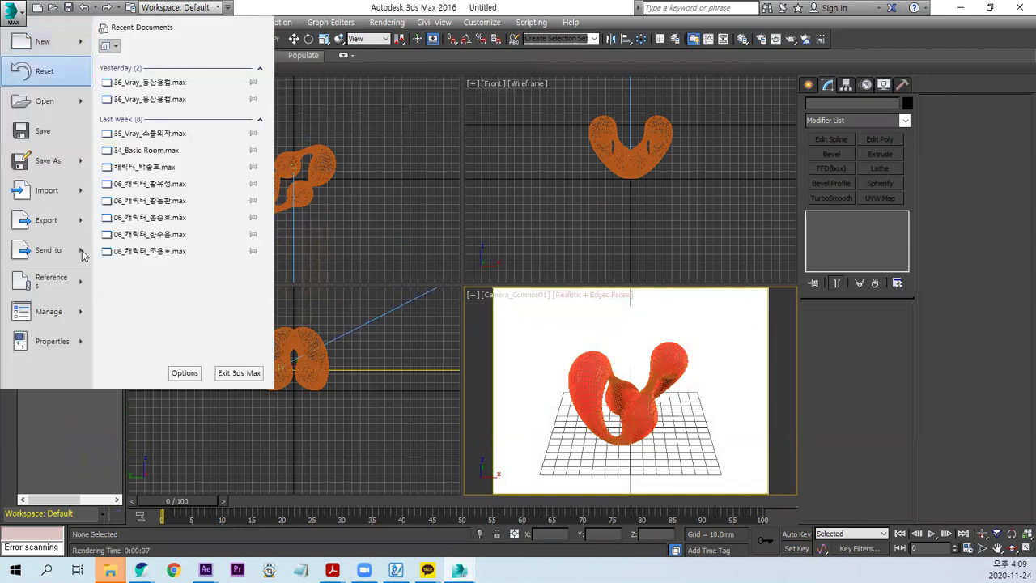
left_click(148, 112)
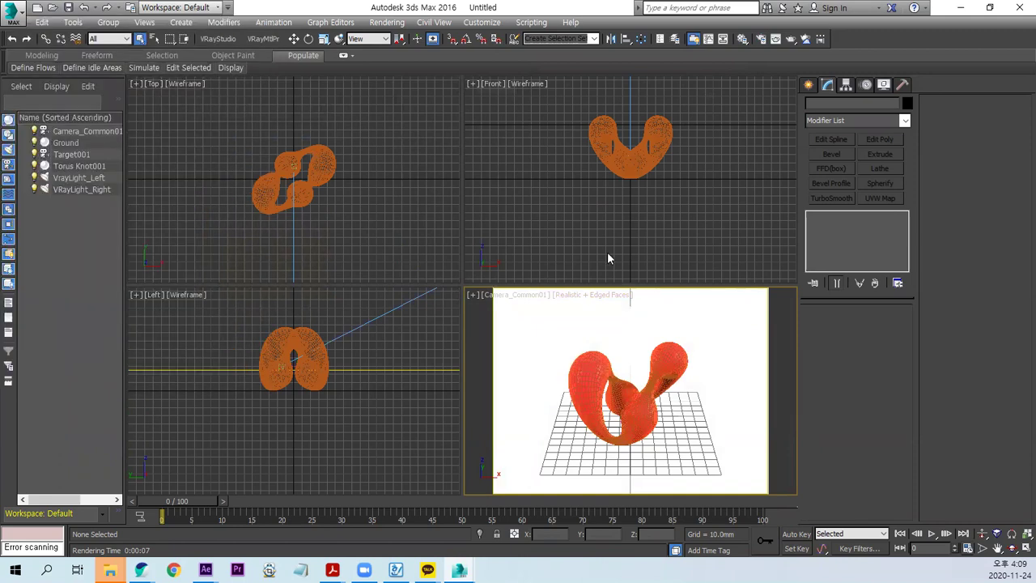
left_click(236, 33)
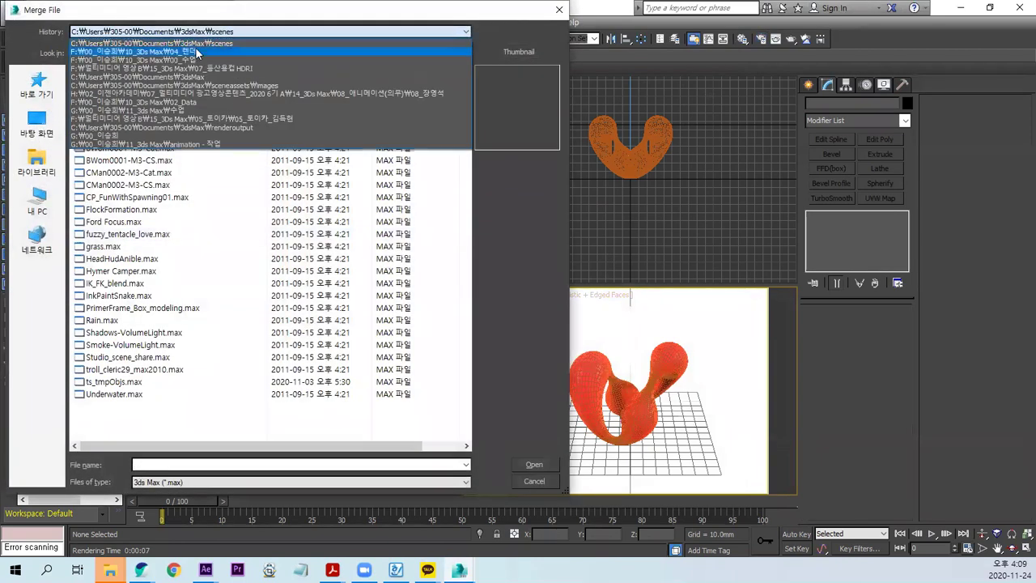
left_click(198, 51)
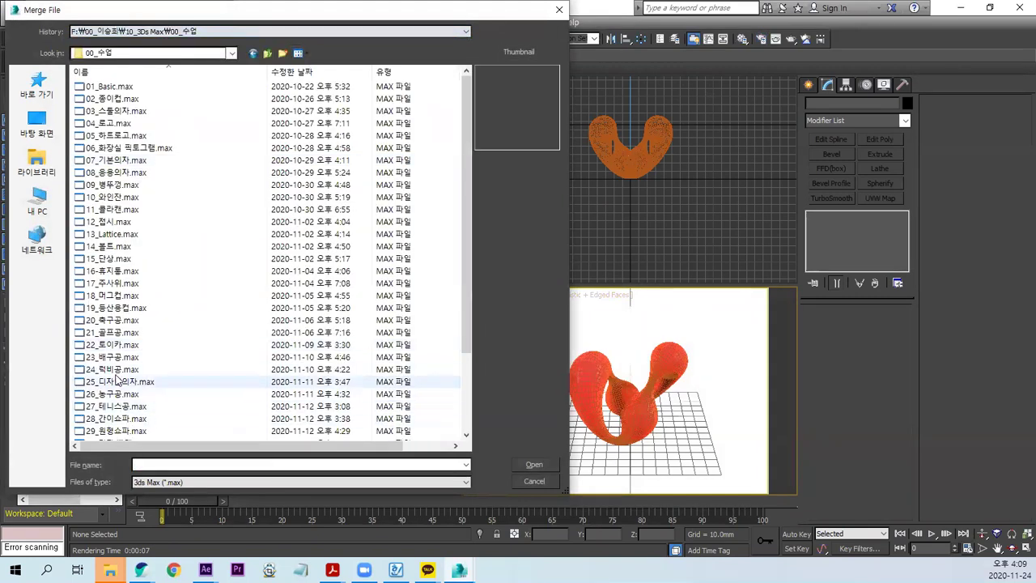
left_click(112, 283)
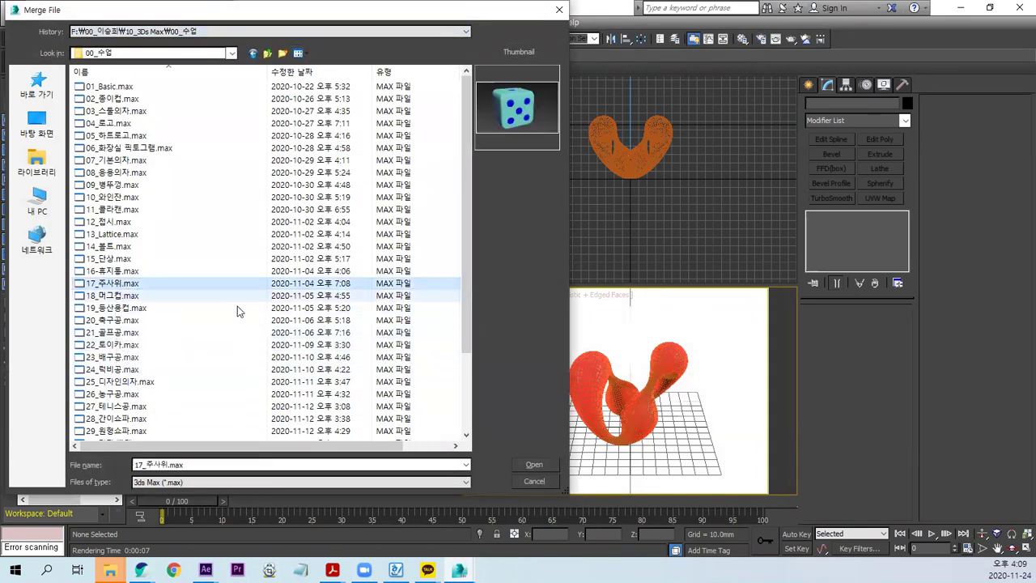
left_click(534, 463)
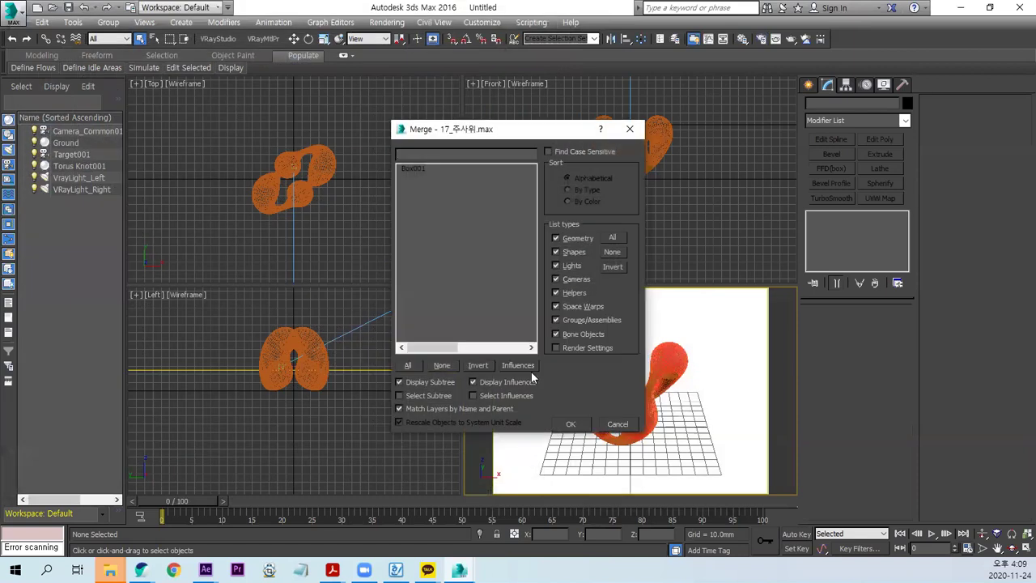
left_click(422, 170)
left_click(572, 424)
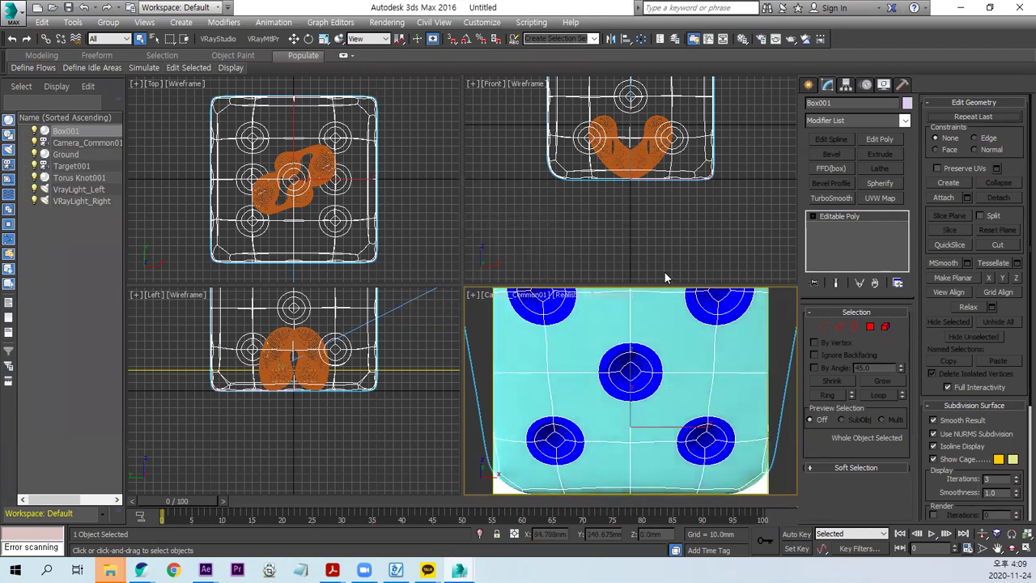
Step: Scale the dice box down to 10 percent and return to uniform scale mode
right_click(323, 39)
double_click(507, 268)
type("10")
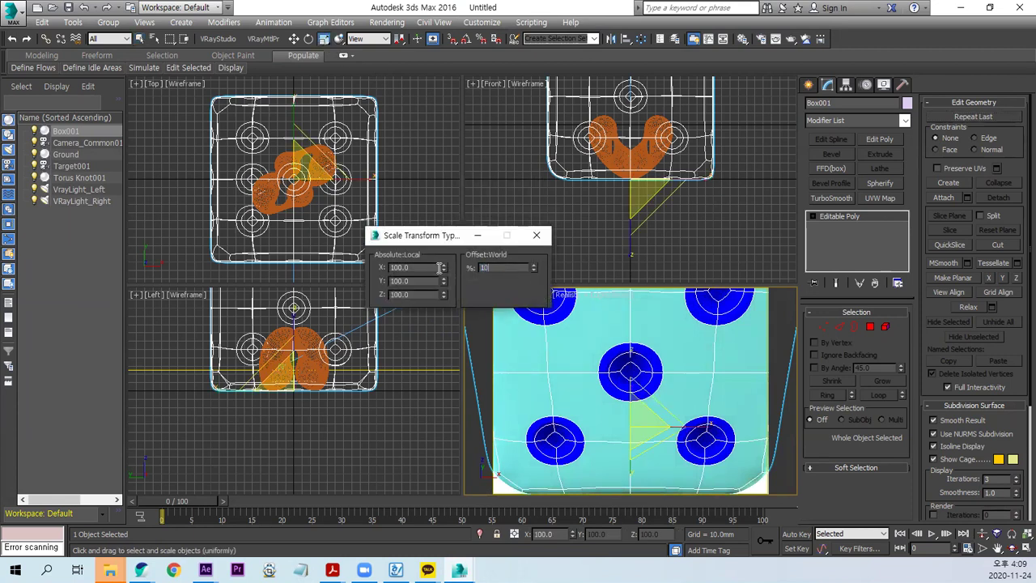
key("Return")
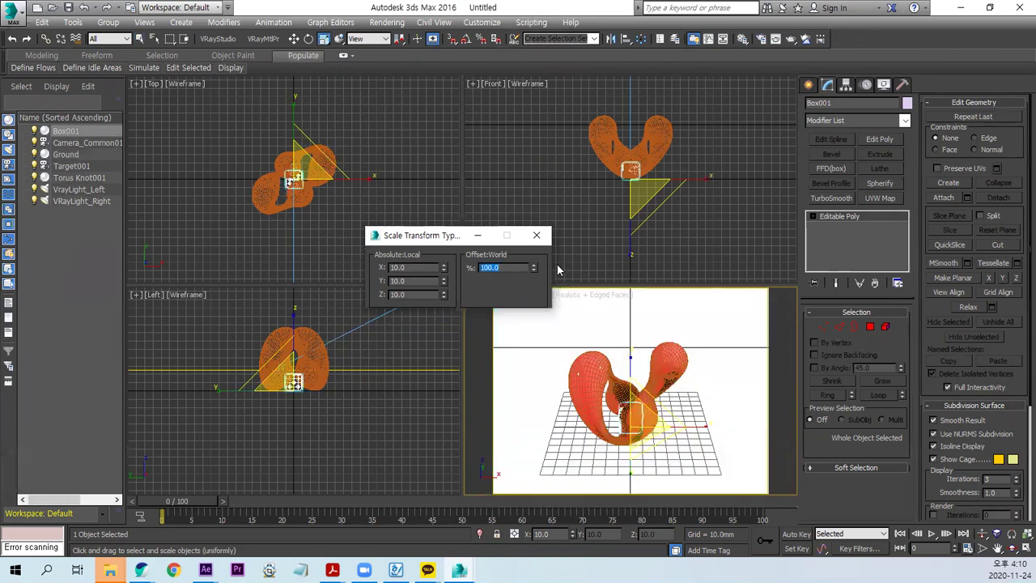
left_click(536, 235)
key("ctrl+e")
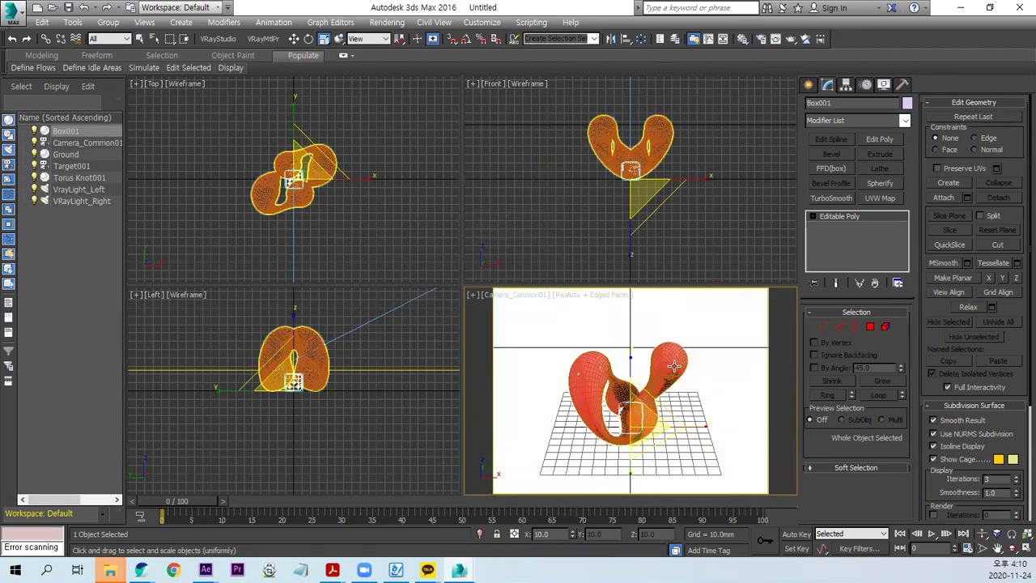
key("ctrl+e")
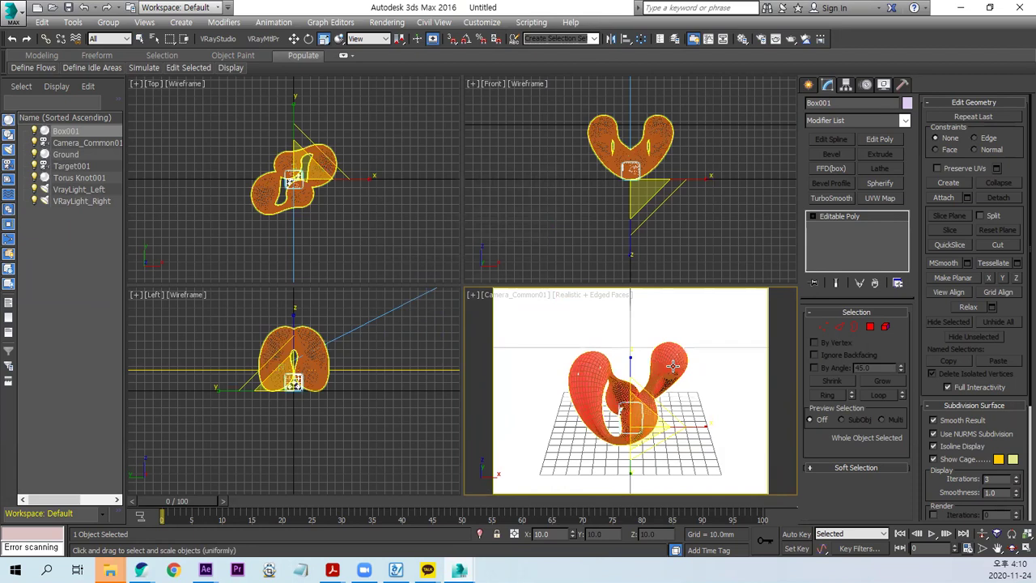
Step: Zoom the Left view in on the dice box, then select and delete the Torus Knot
left_click(354, 421)
scroll(348, 417, "up", 3)
scroll(340, 413, "up", 3)
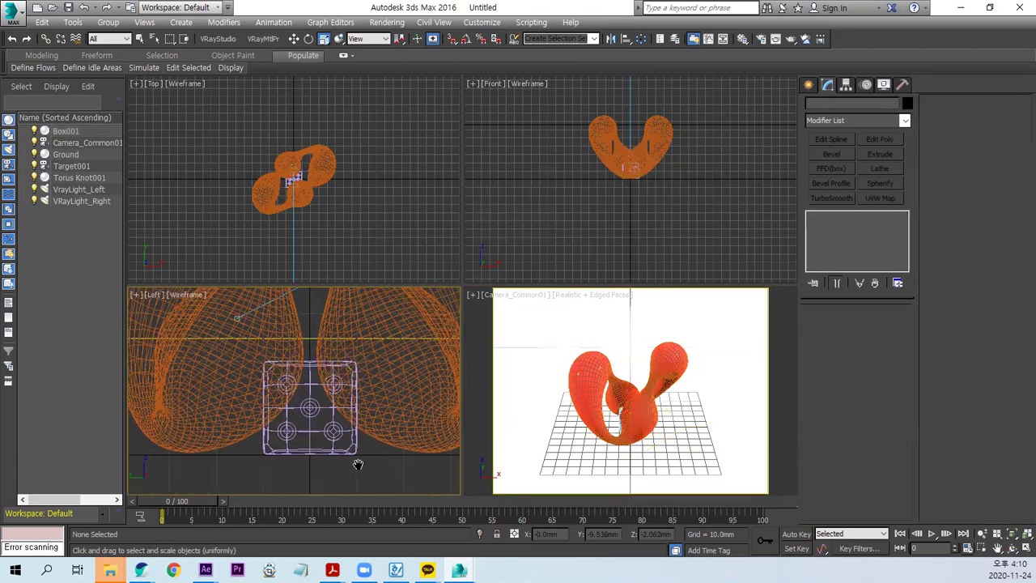
scroll(332, 421, "up", 3)
left_click(326, 430)
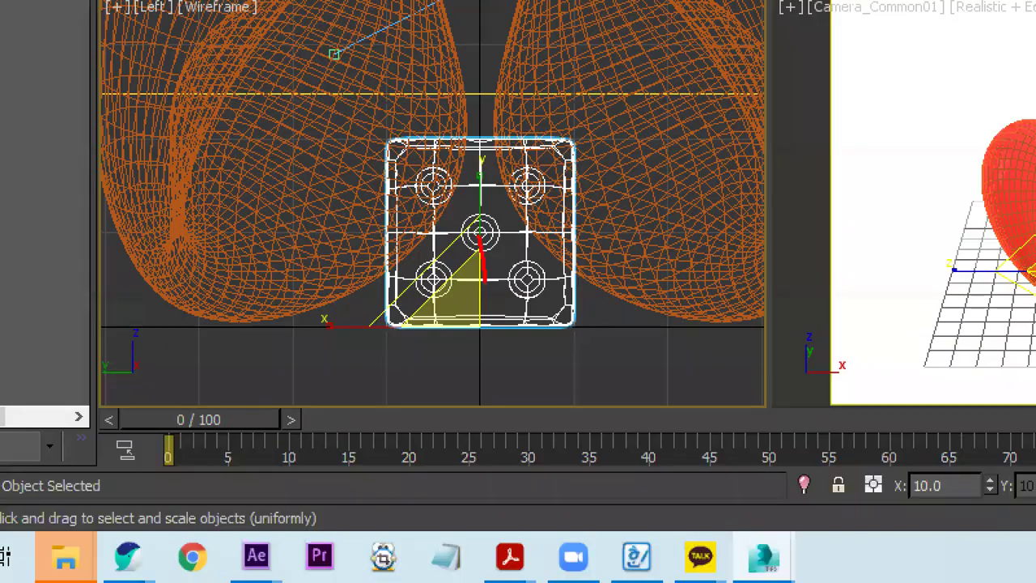
mouse_move(484, 279)
left_mouse_down()
mouse_move(534, 327)
mouse_move(277, 328)
left_mouse_up()
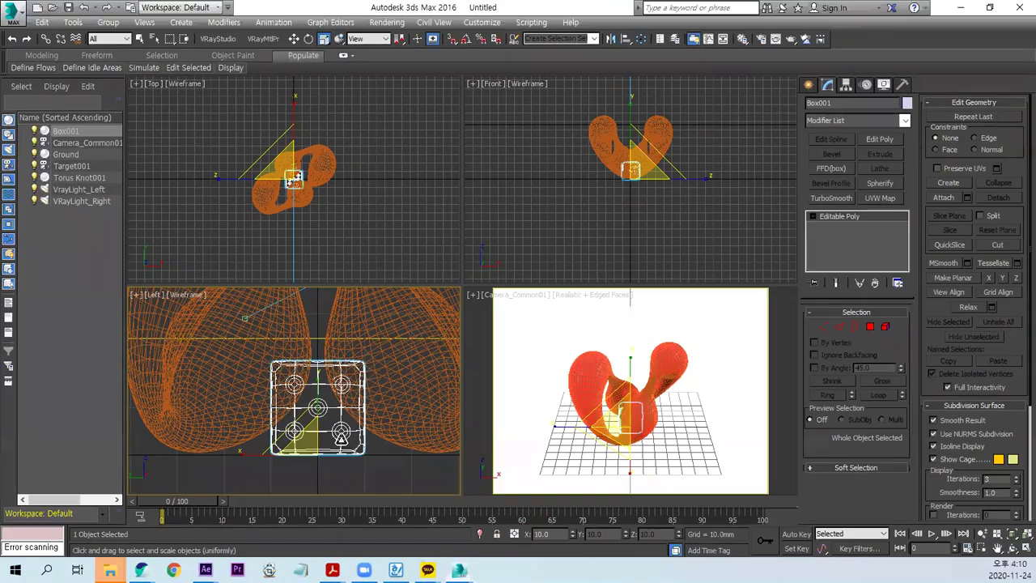
left_click(655, 383)
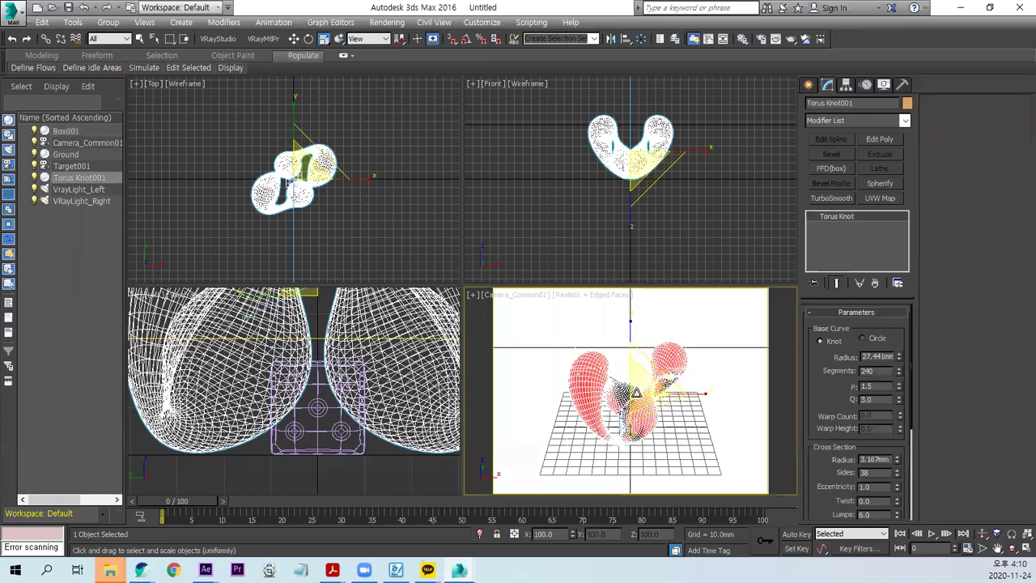
key("Delete")
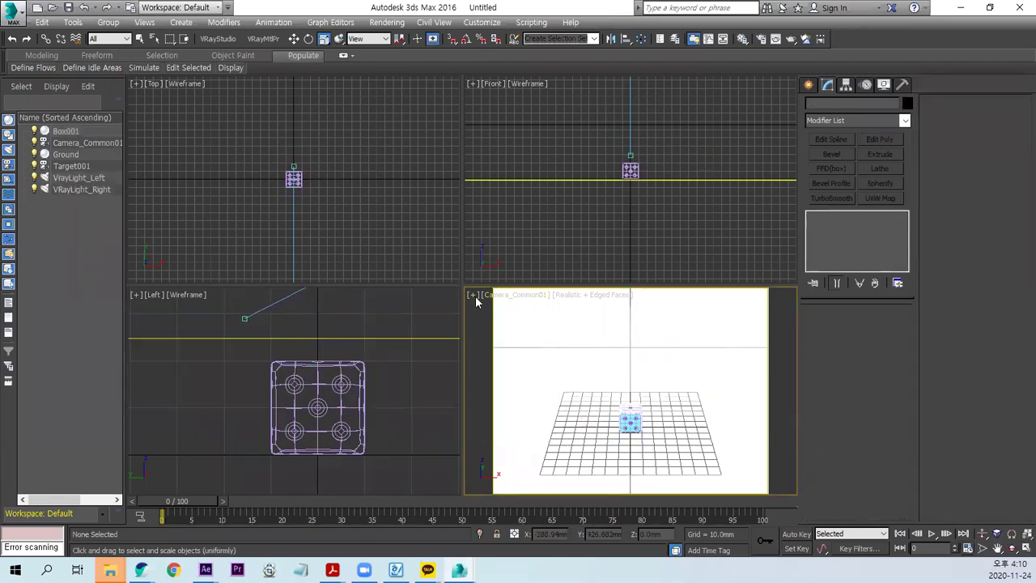
Step: Light the camera viewport with Default Lights through Viewport Configuration
left_click(474, 295)
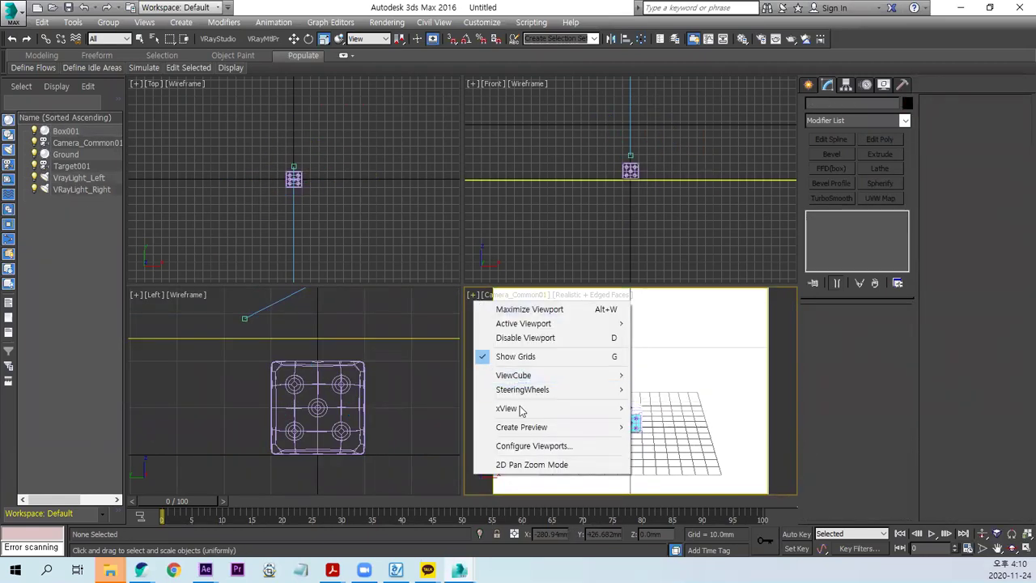
left_click(532, 446)
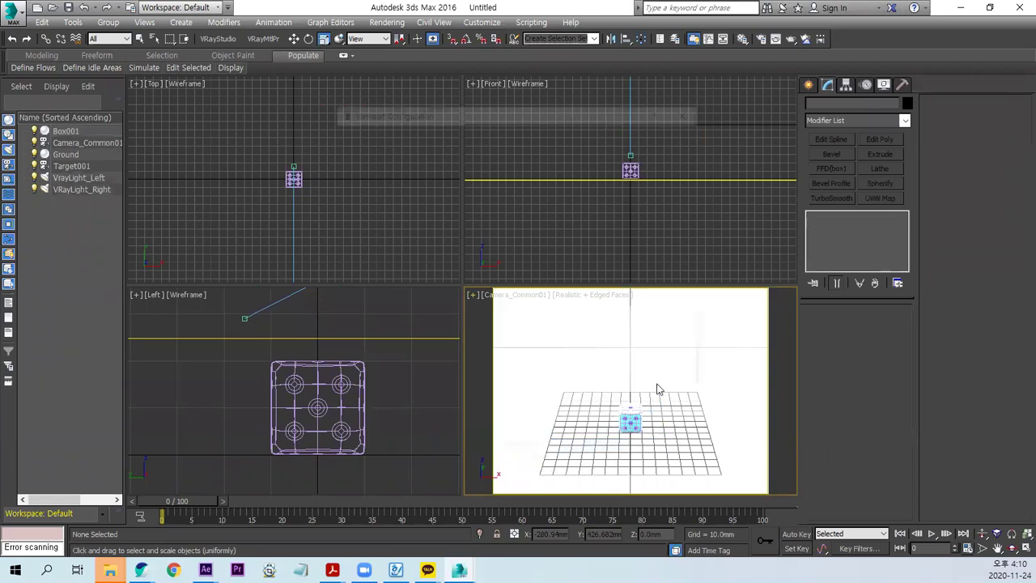
left_click(523, 187)
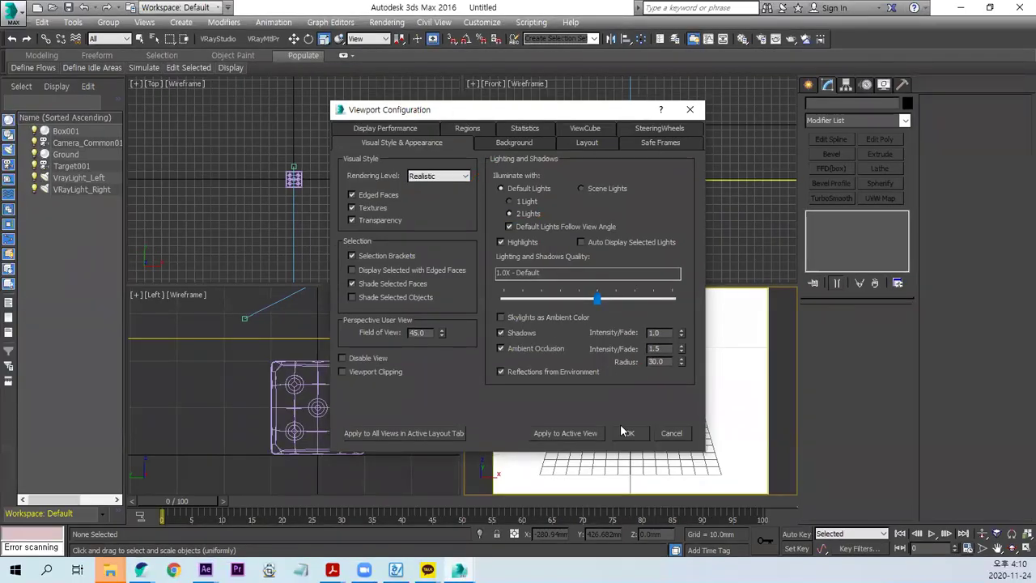
left_click(627, 437)
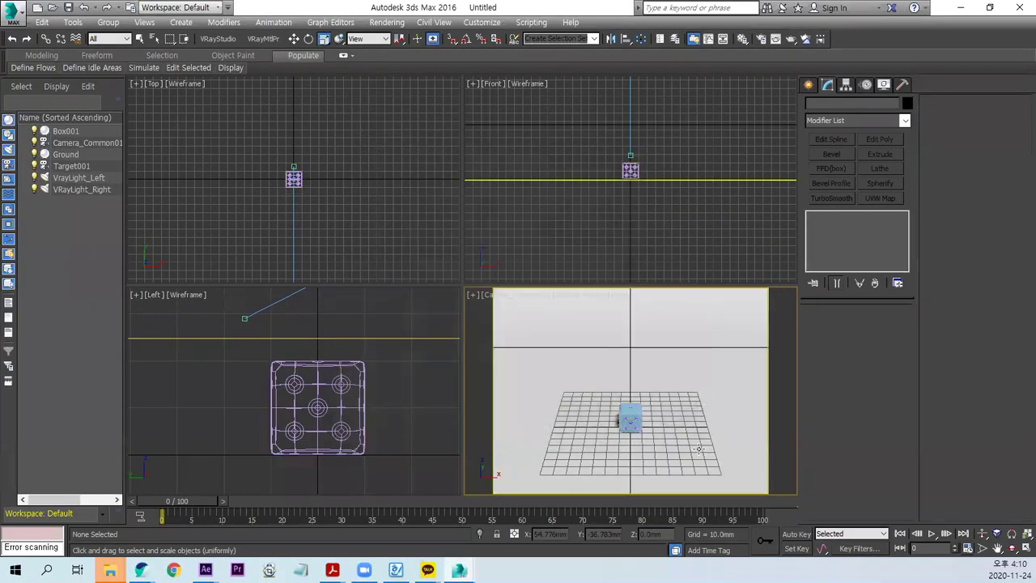
Step: Orbit, dolly and truck the camera in closer on the dice, then render the camera view
left_click(1012, 548)
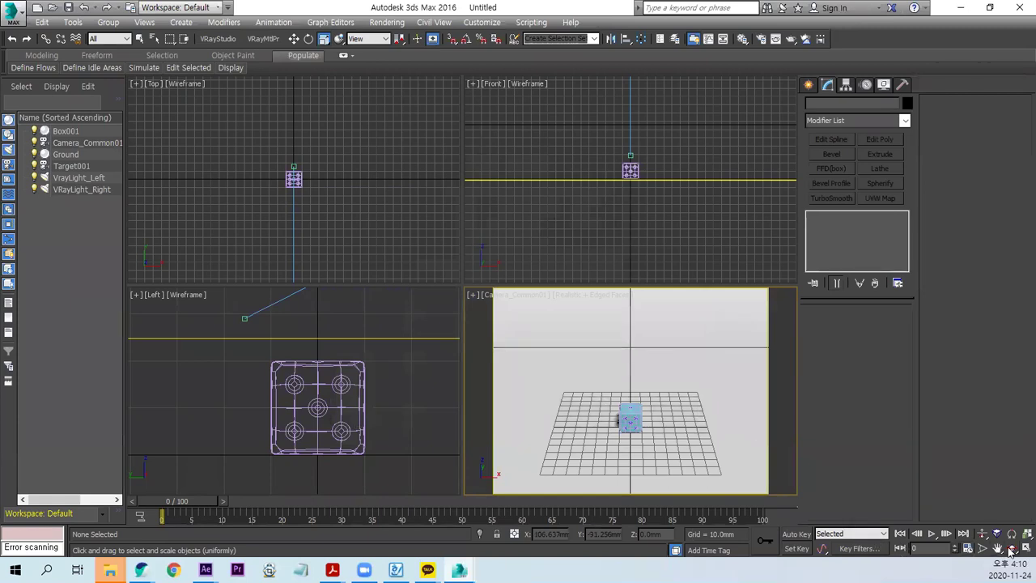
mouse_move(632, 420)
left_mouse_down()
mouse_move(612, 418)
mouse_move(621, 418)
left_mouse_up()
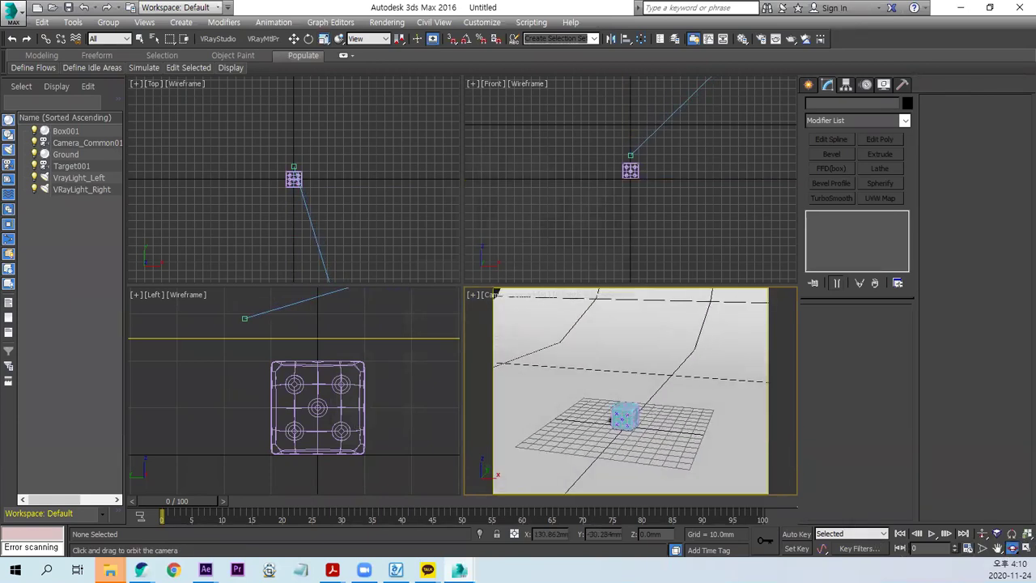
left_click(982, 533)
left_click_drag(614, 437, 615, 389)
left_click(997, 548)
mouse_move(693, 463)
left_mouse_down()
mouse_move(682, 351)
mouse_move(658, 418)
left_mouse_up()
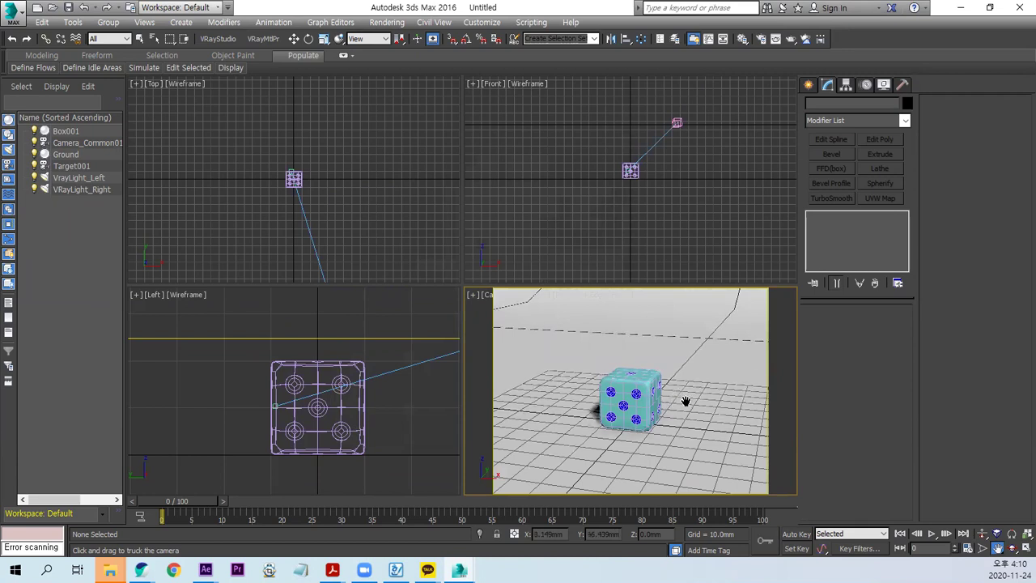
key("shift+q")
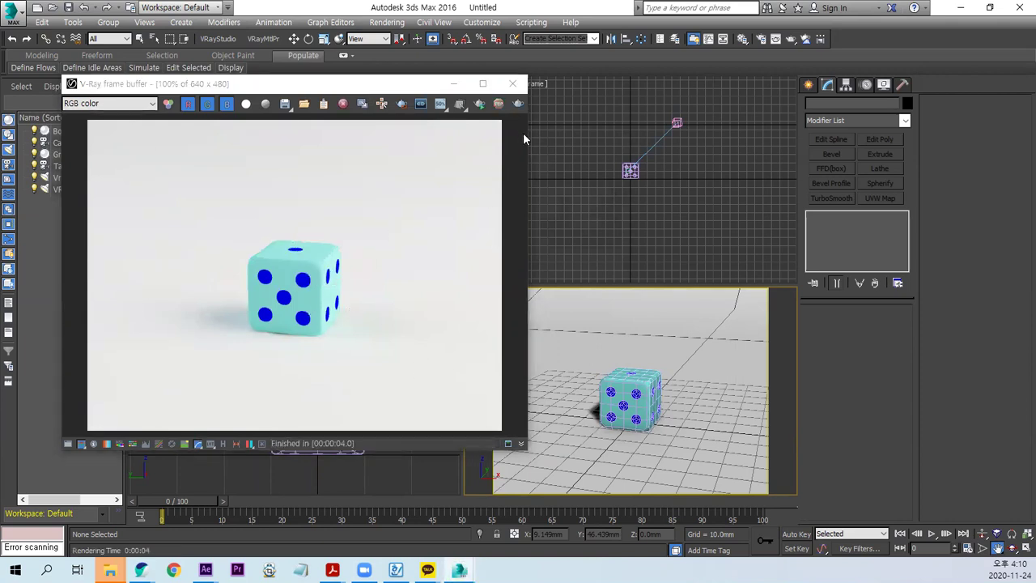
Step: Close the finished render, then orbit and dolly the camera until the dice fills the frame
left_click(515, 85)
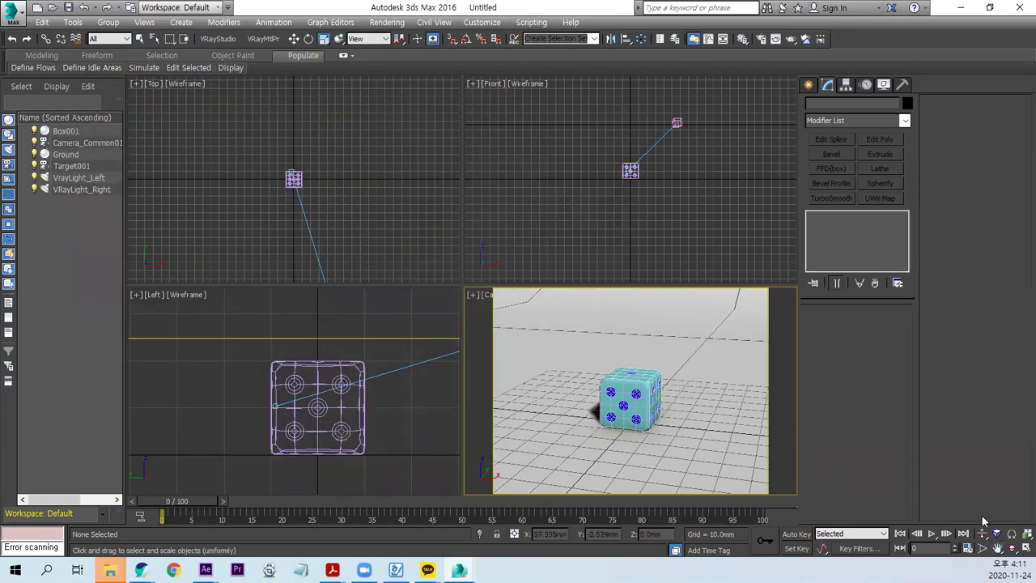
left_click_drag(666, 394, 668, 394)
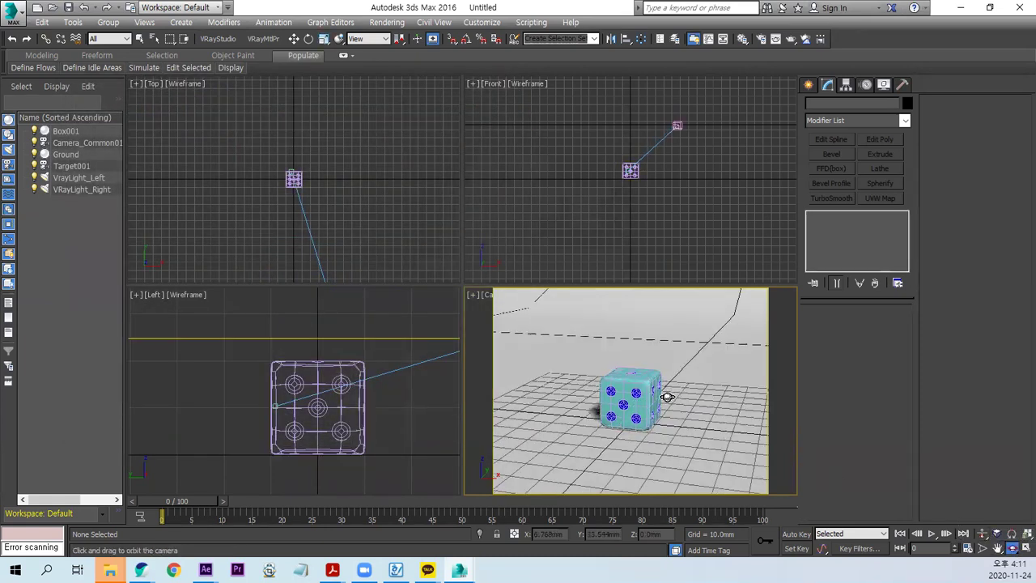
left_click(982, 533)
left_click_drag(660, 413, 674, 389)
left_click(687, 399)
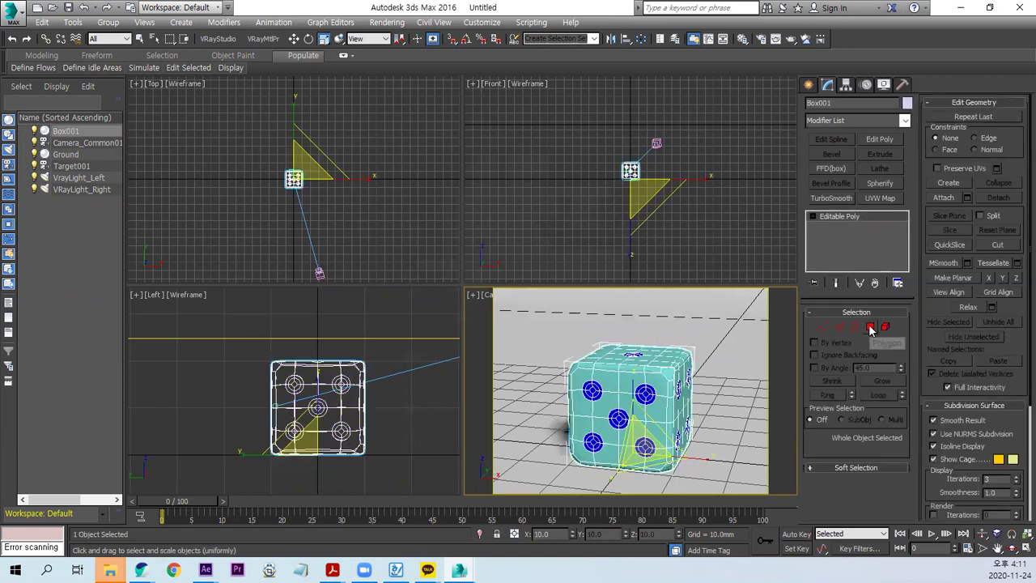
left_click(869, 327)
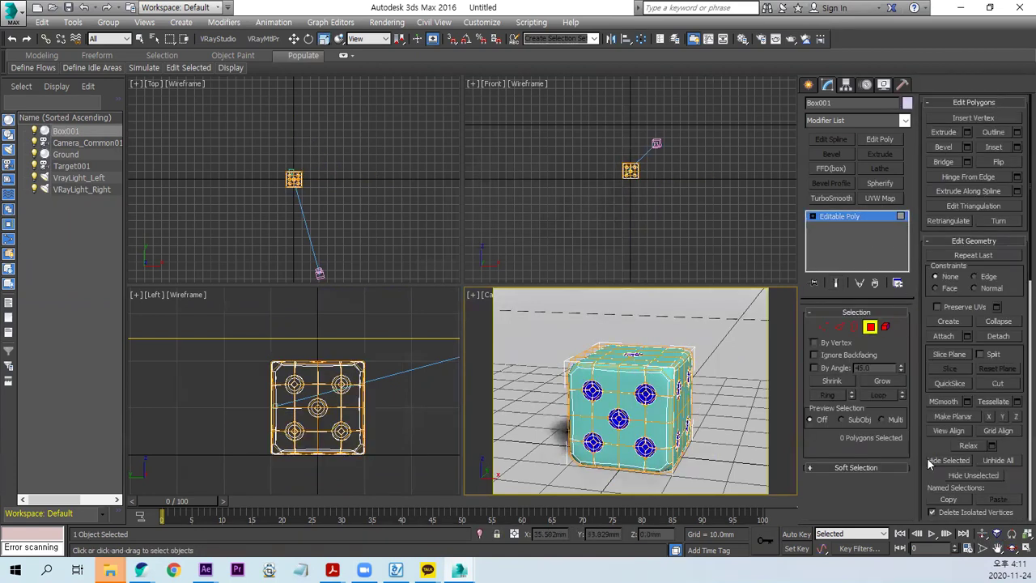
scroll(932, 437, "down", 5)
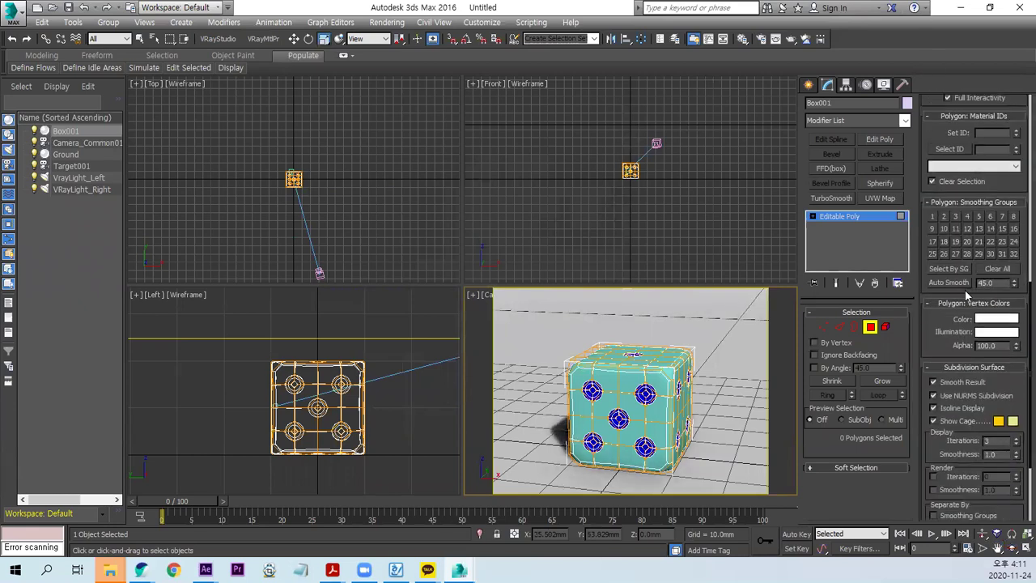
left_click_drag(931, 349, 931, 142)
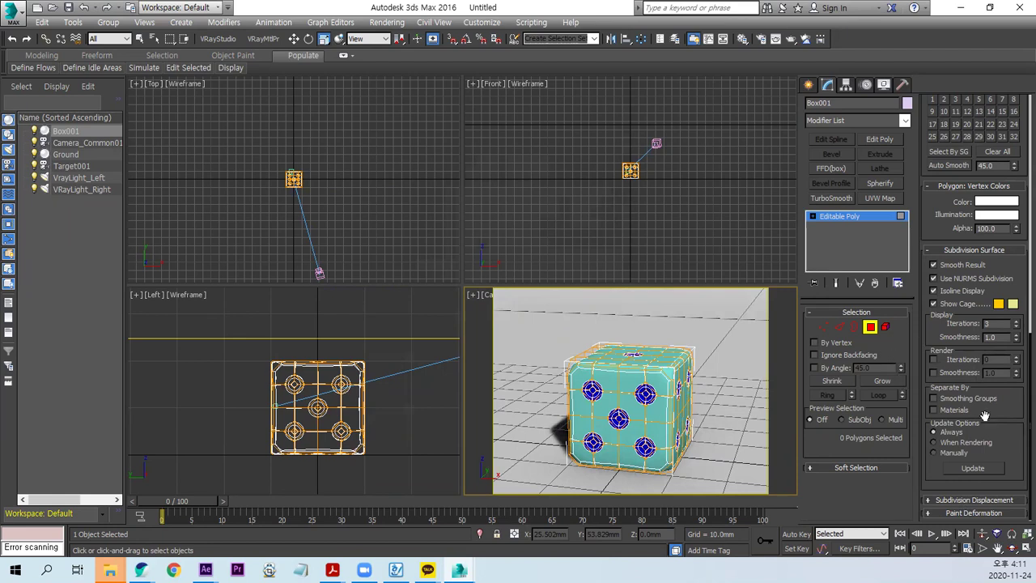
left_click_drag(938, 332, 948, 458)
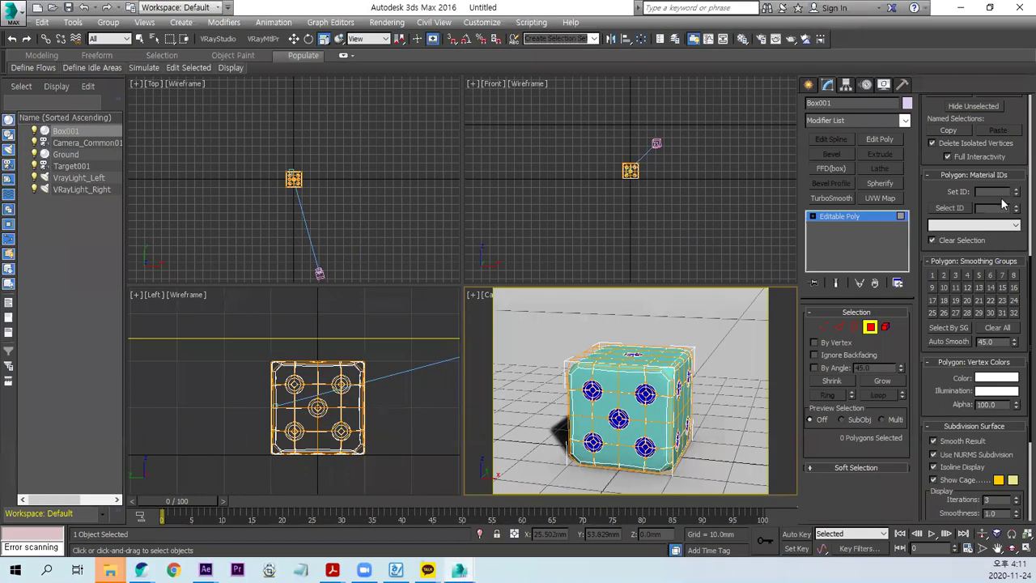
left_click(958, 208)
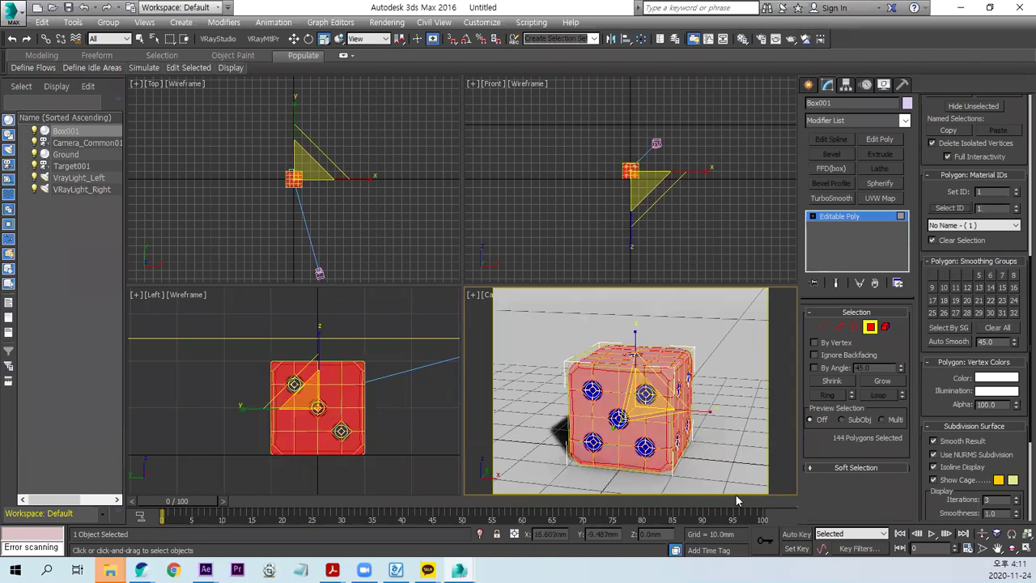
left_click(746, 439)
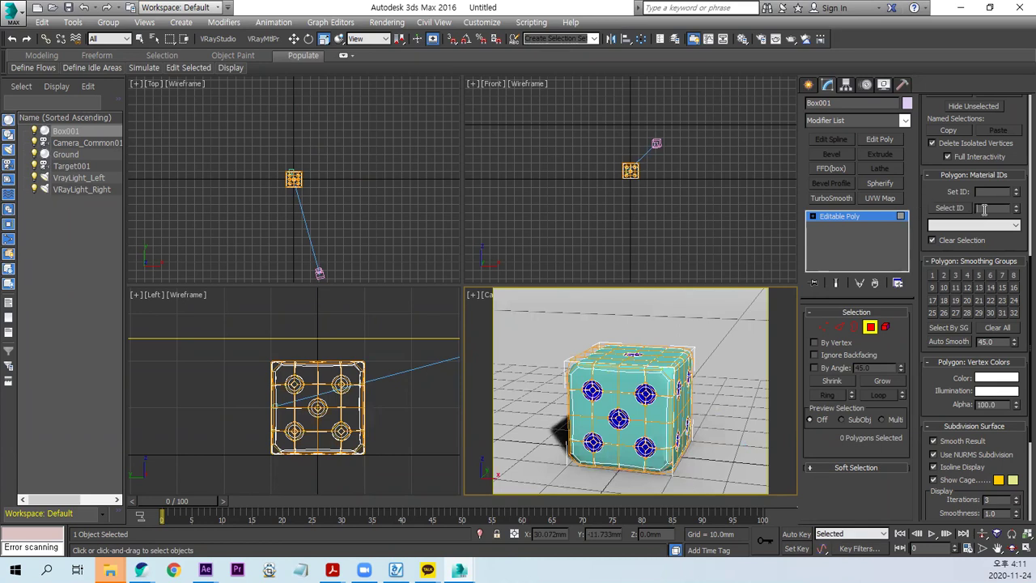
type("2")
left_click(958, 209)
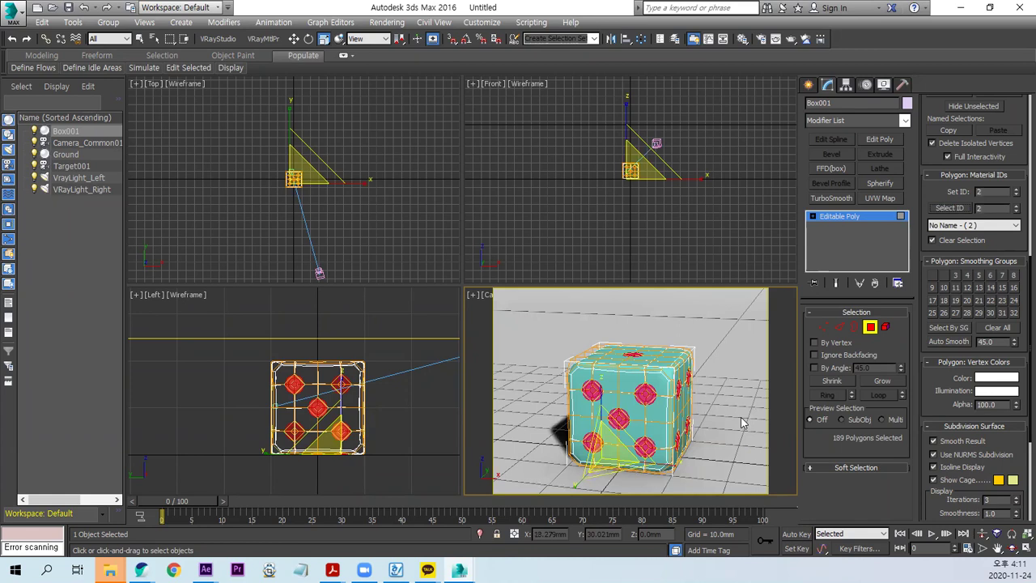
left_click(761, 404)
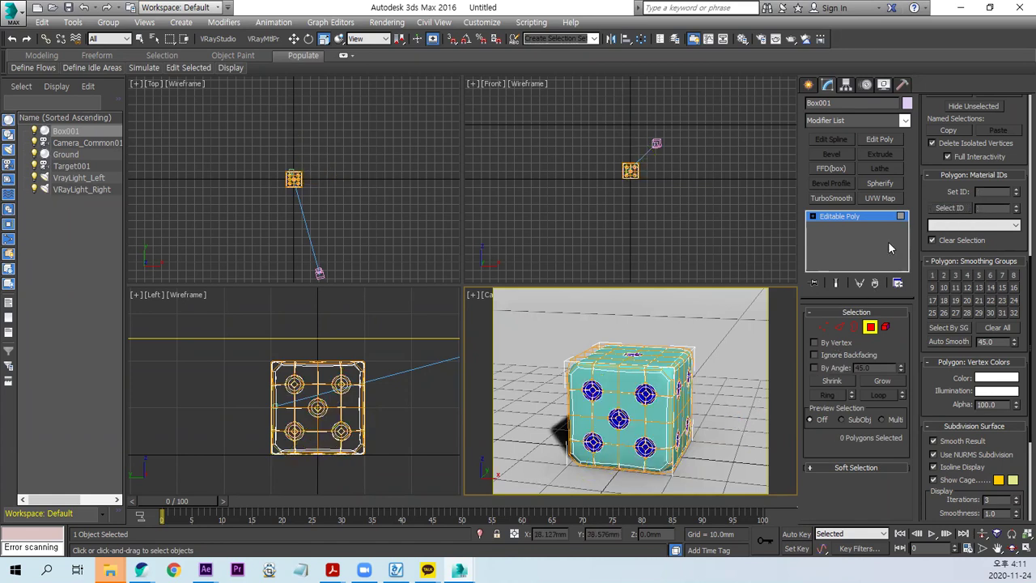
left_click(870, 326)
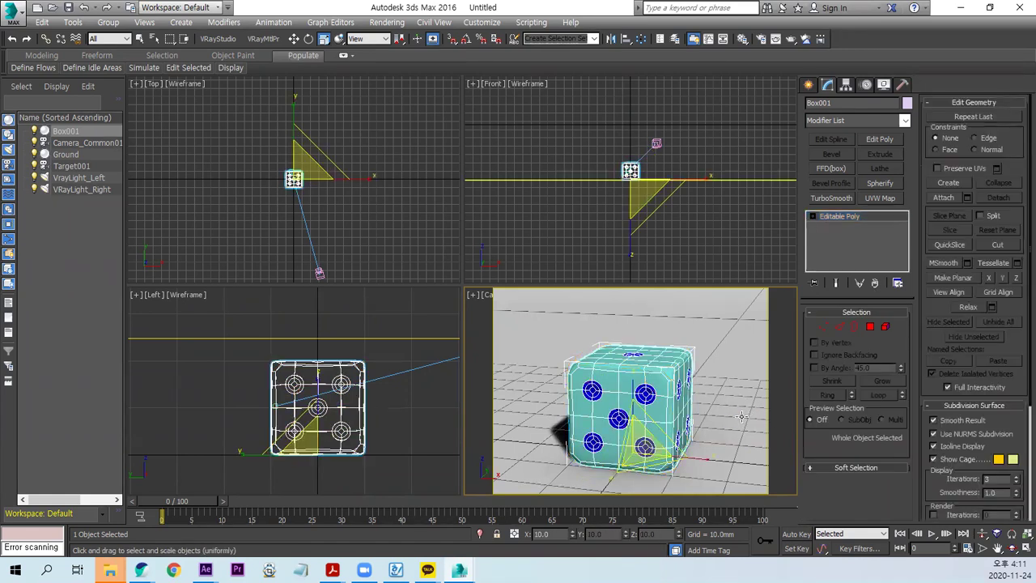
Step: In the Material Editor, pick the second material slot and expand the Standard material types in the browser
key("m")
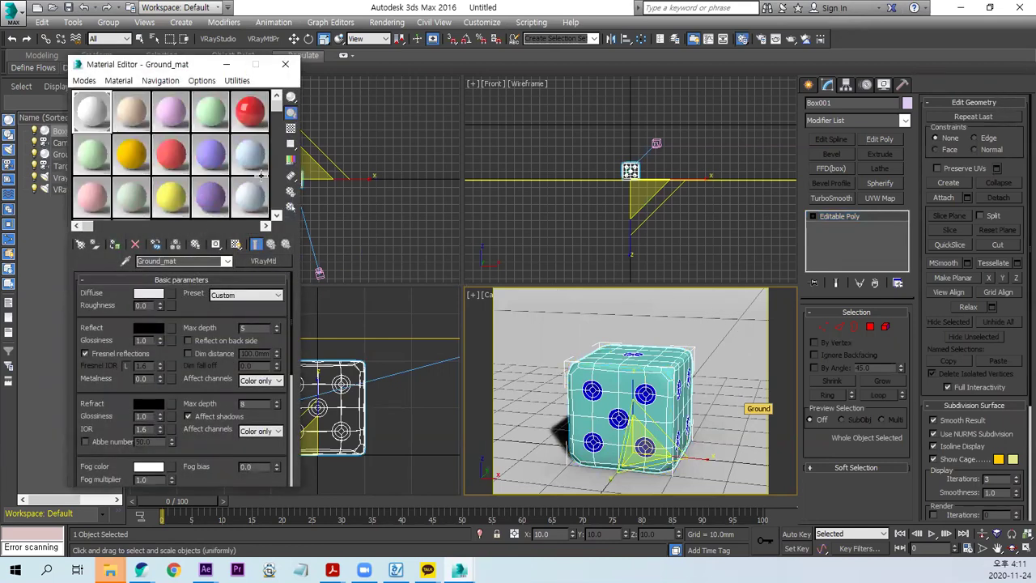
left_click(131, 109)
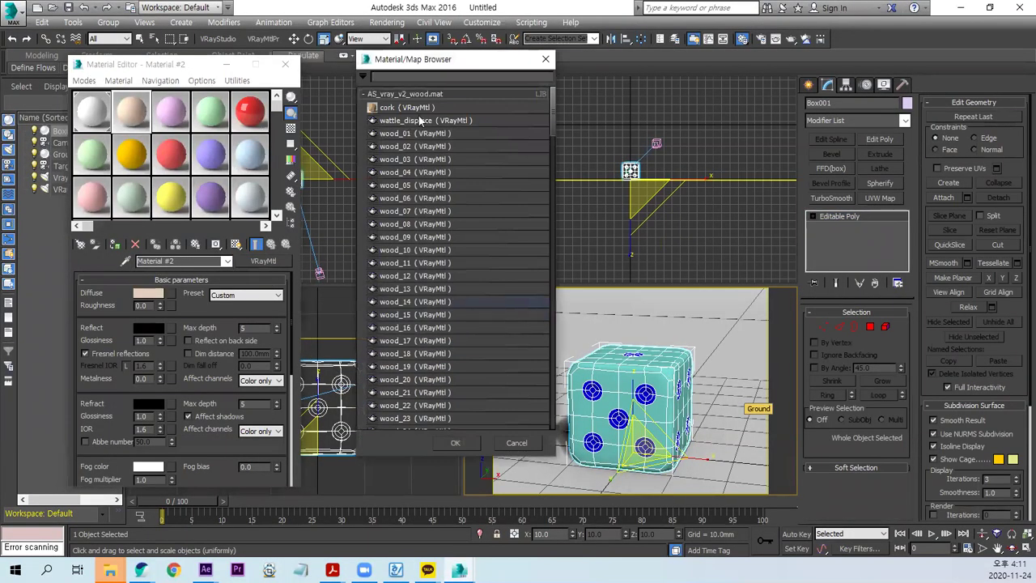
left_click(367, 94)
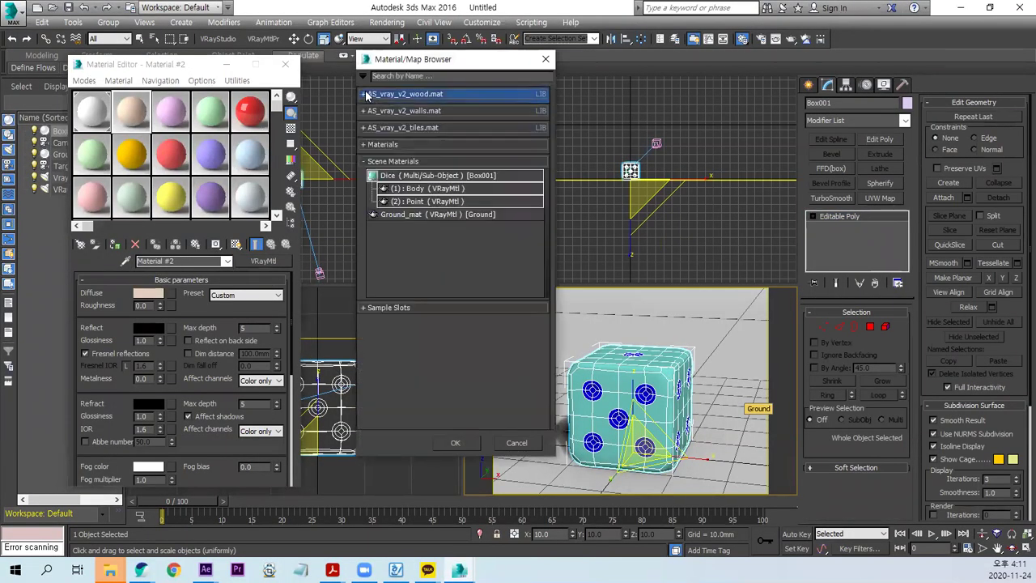
left_click(373, 146)
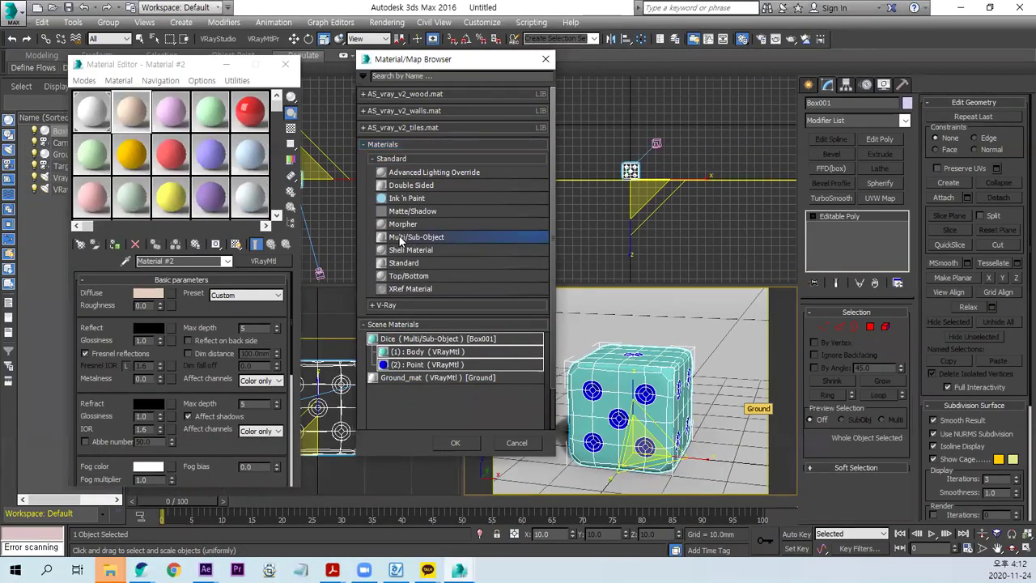
Step: Convert the material to Multi/Sub-Object, keeping the old material as sub-material 1, with 2 slots
double_click(404, 241)
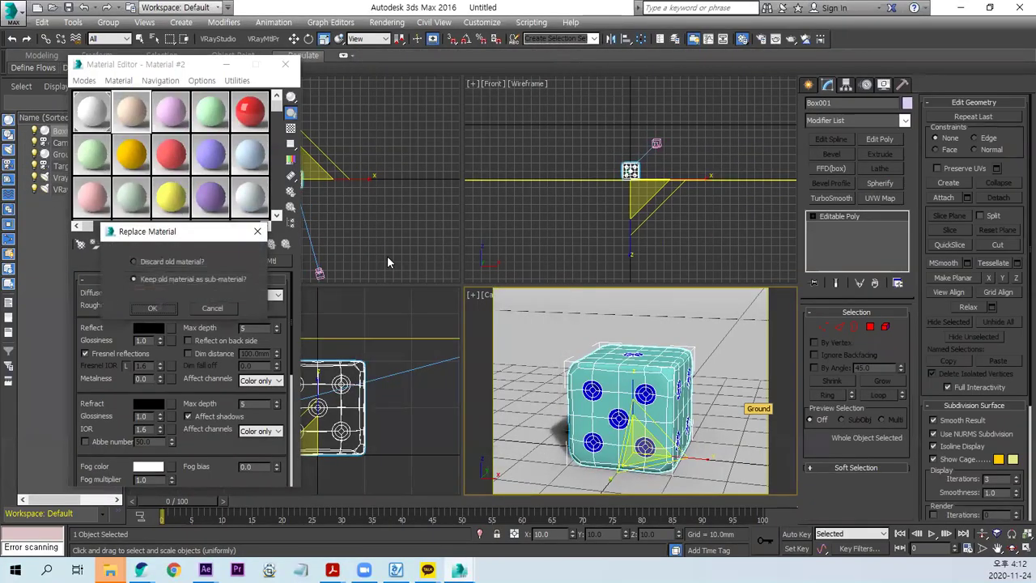
left_click(158, 308)
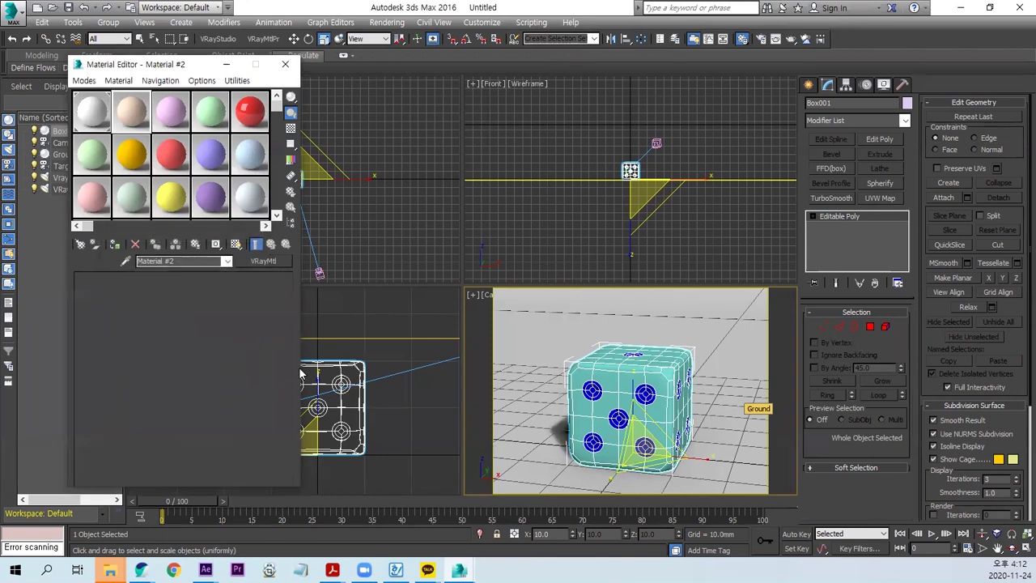
left_click(135, 297)
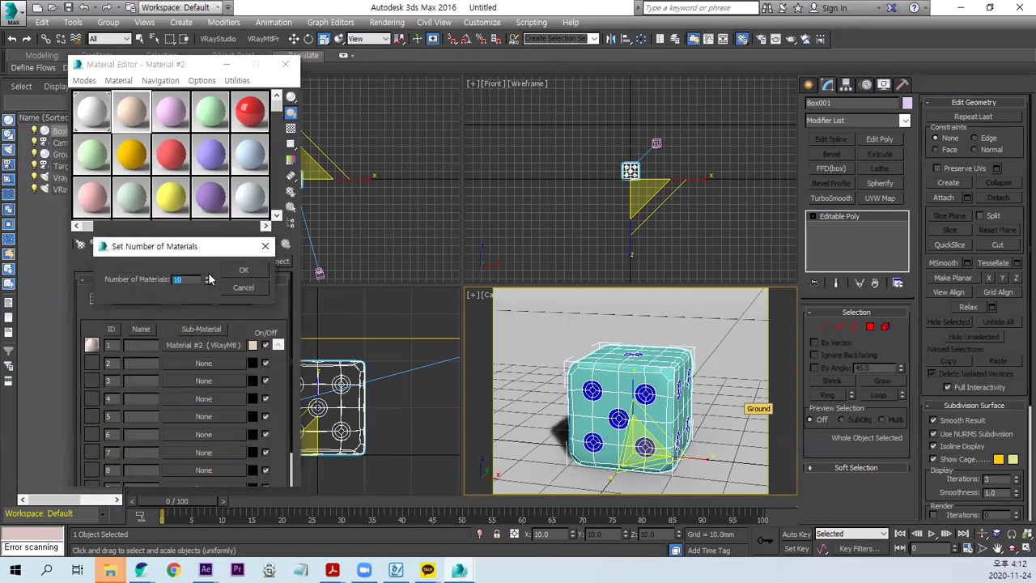
left_click(244, 270)
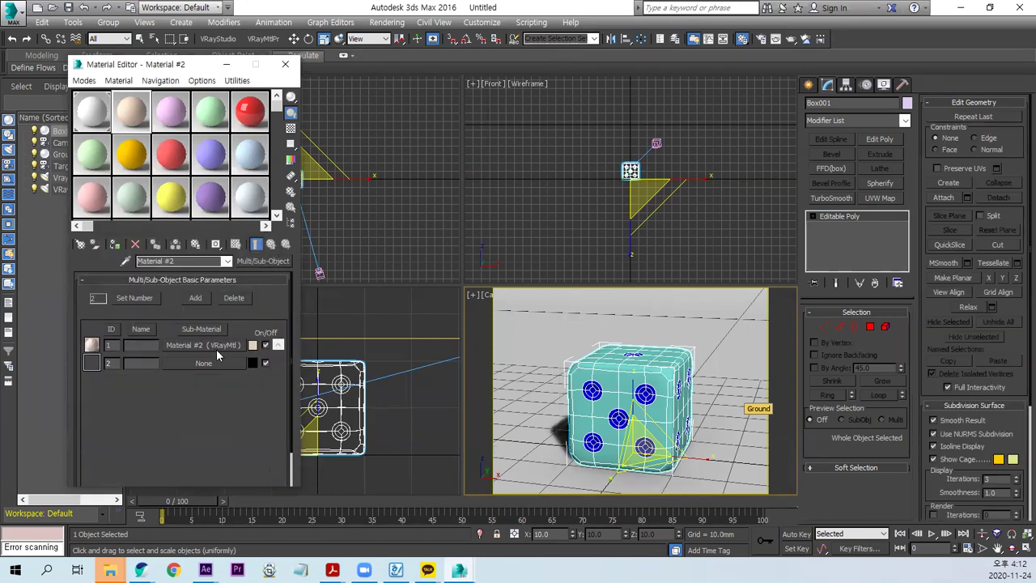
Step: Name sub-material 1 body1 and copy it into sub-material slot 2
left_click(220, 298)
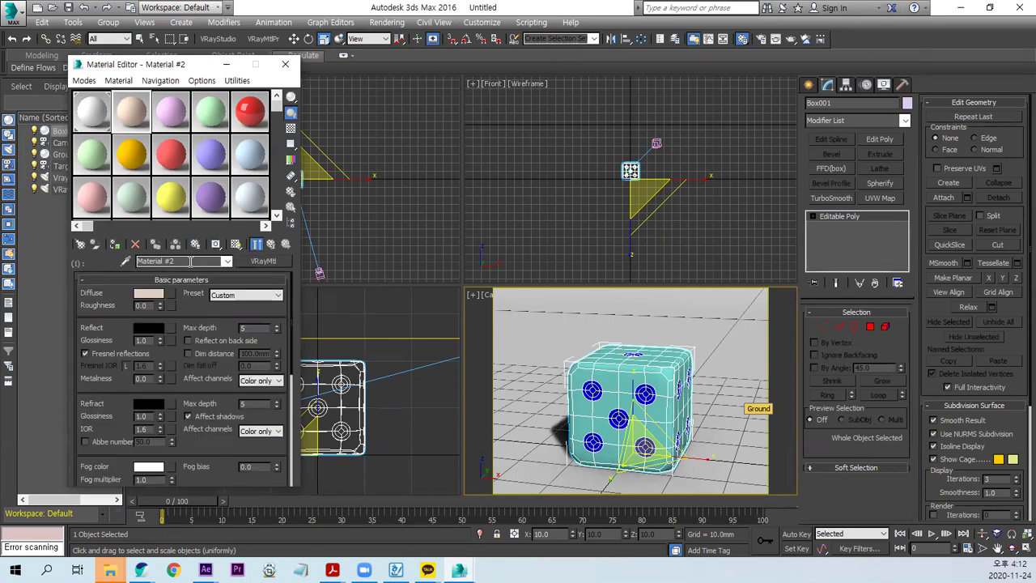
type("body1")
left_click(271, 246)
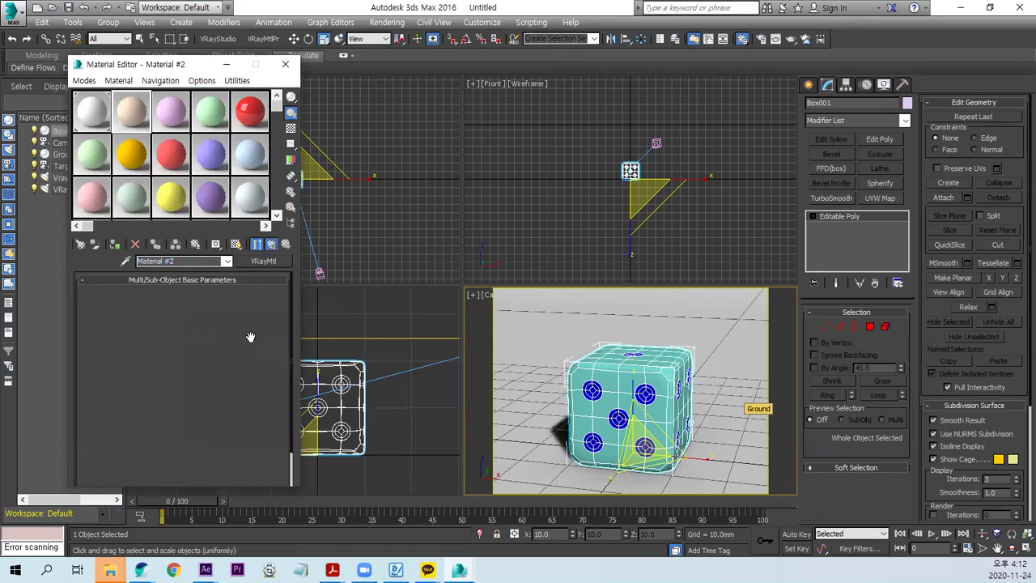
left_click_drag(223, 345, 220, 363)
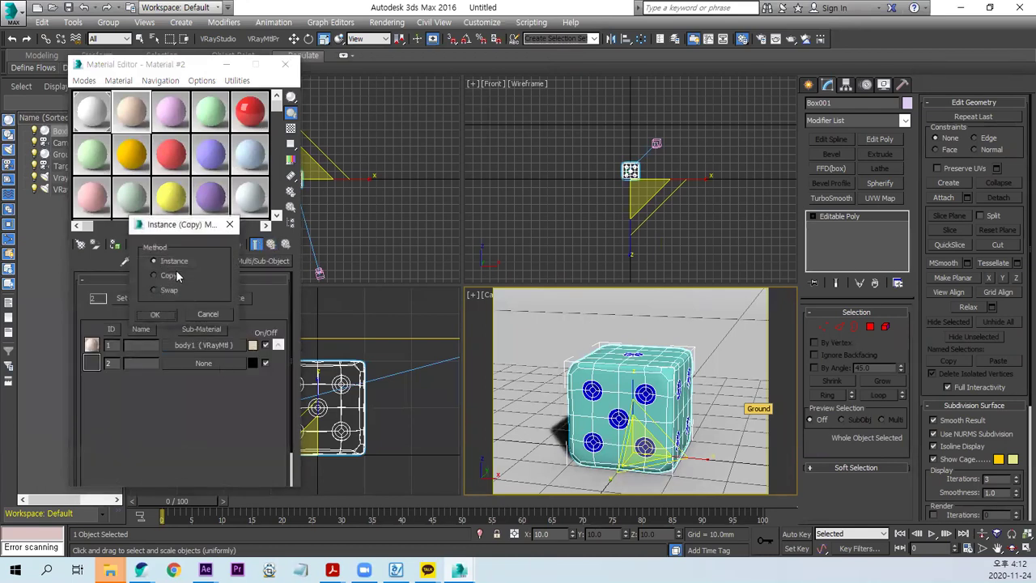
left_click(156, 314)
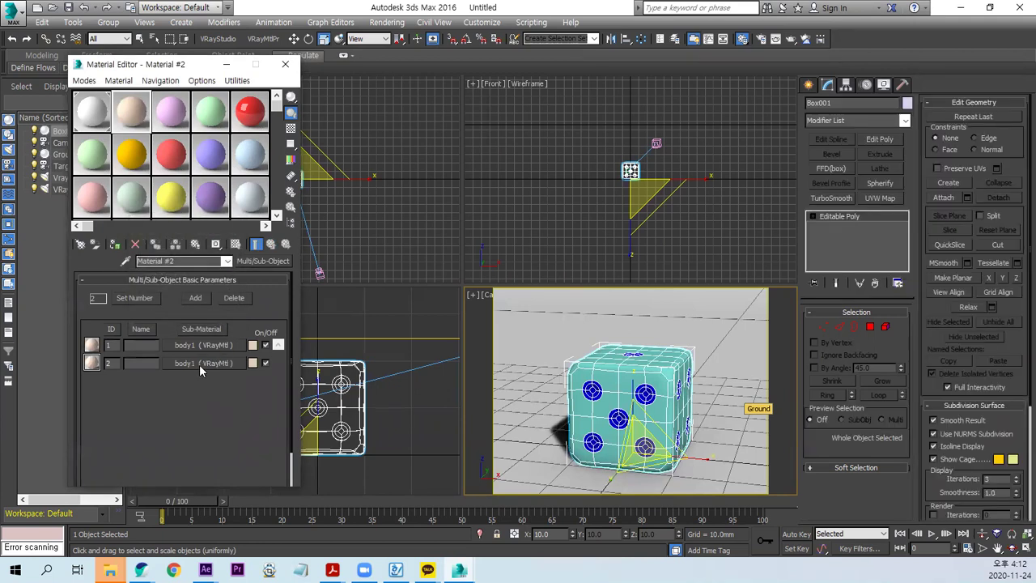
Step: Rename sub-material 2 to point1 and the parent Multi/Sub-Object material to dice
left_click(199, 364)
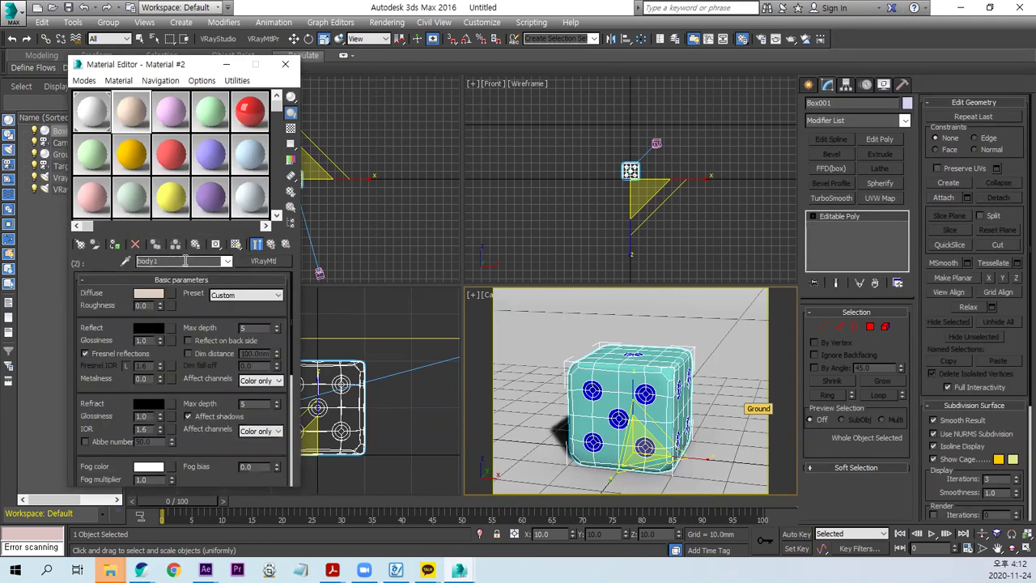
type("point1")
left_click(236, 244)
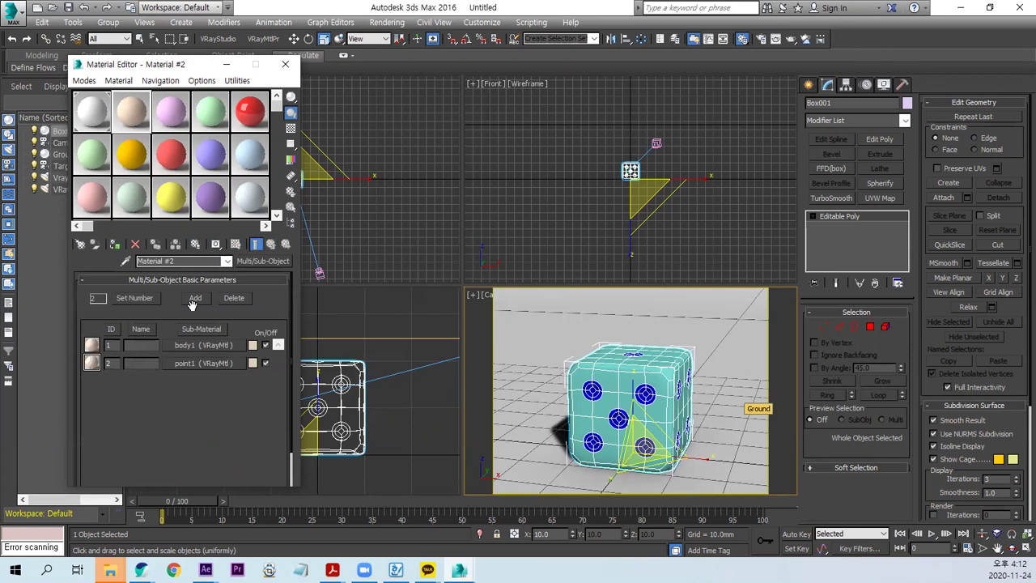
left_click(186, 260)
type("dice")
left_click(150, 260)
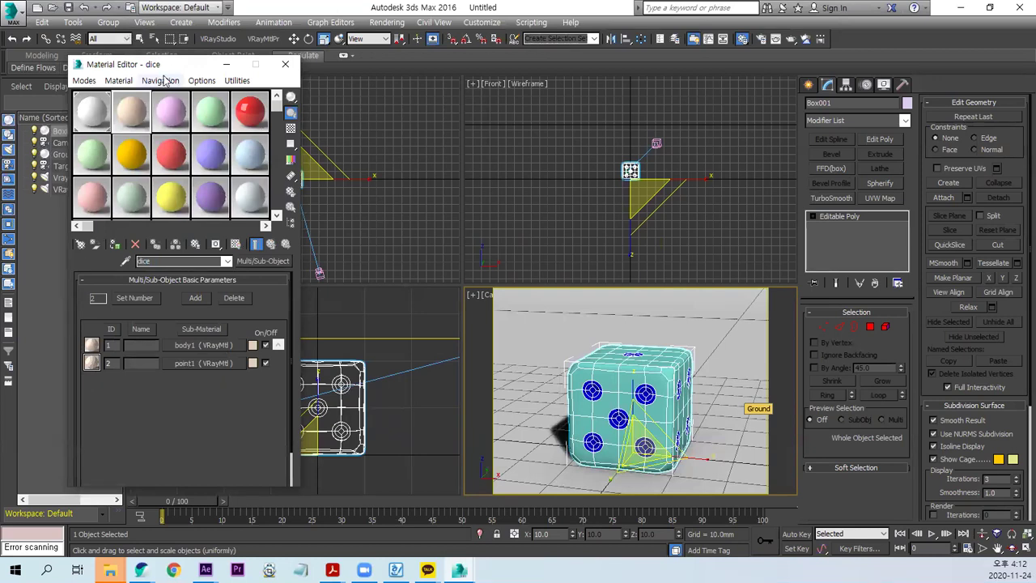
left_click_drag(183, 71, 351, 84)
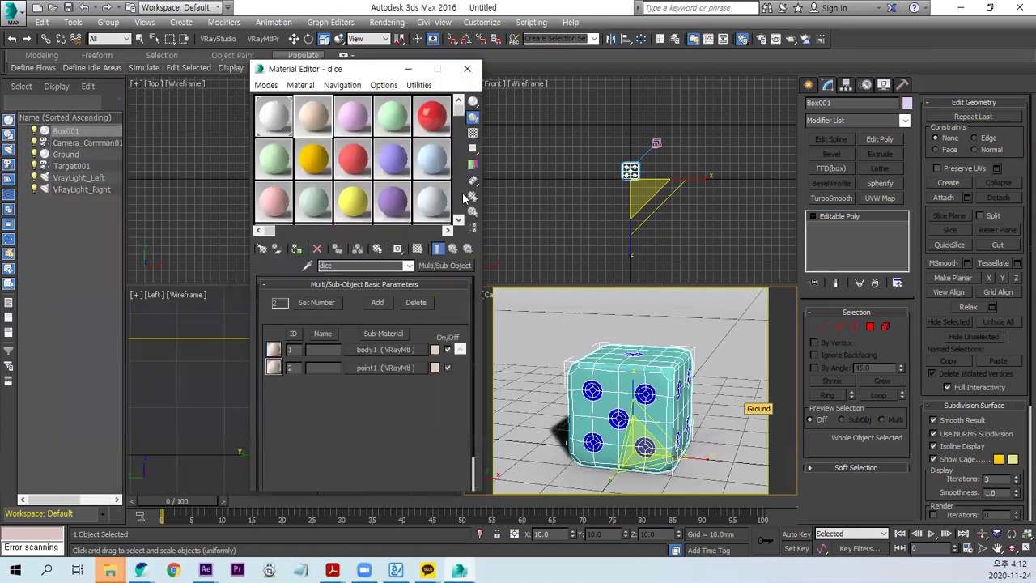
Step: Load wood_05 from AS_vray_v2_wood.mat into an empty sample slot, then bring up the shader catalogue PDF
left_click(281, 172)
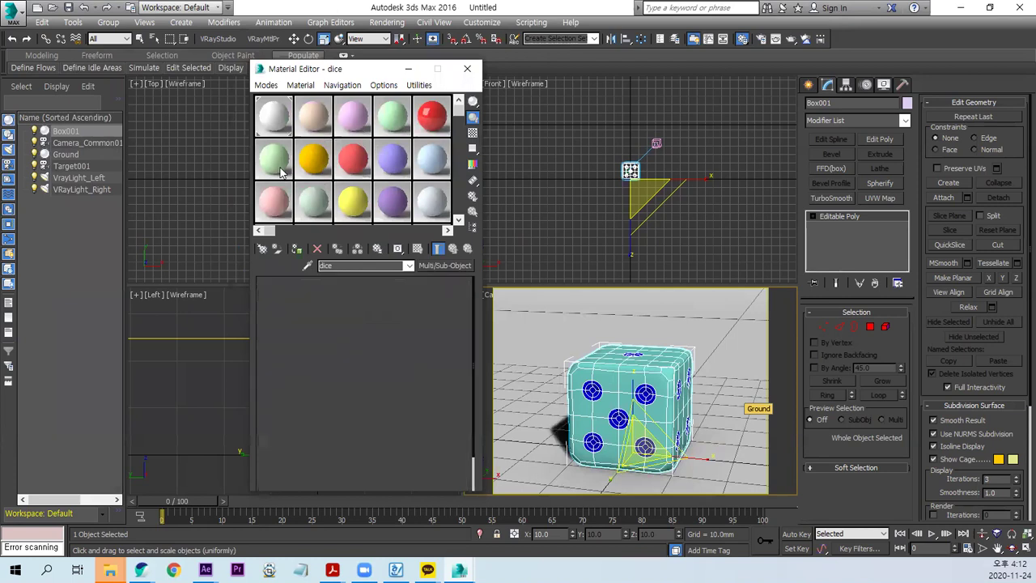
left_click(264, 251)
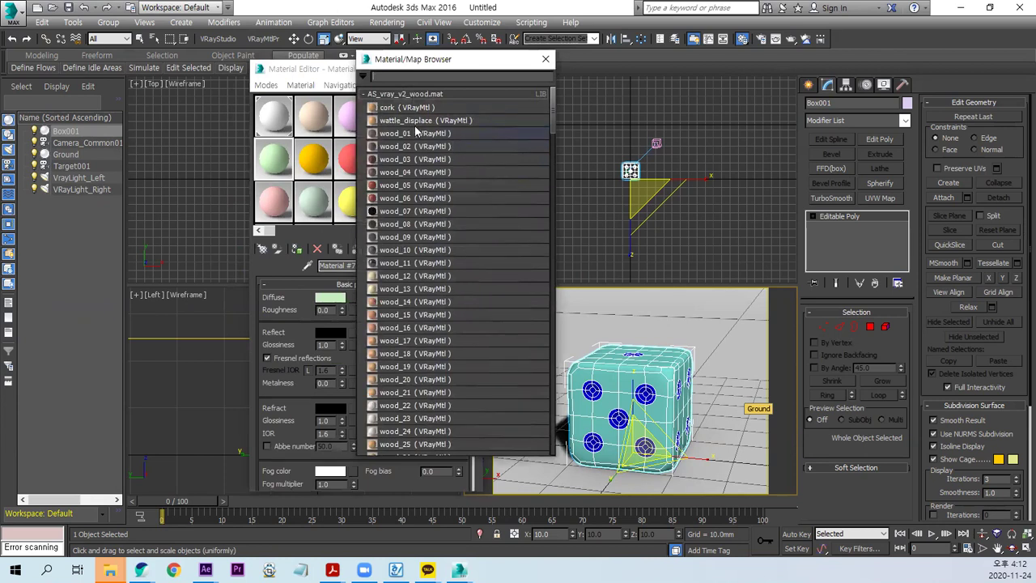
left_click(419, 186)
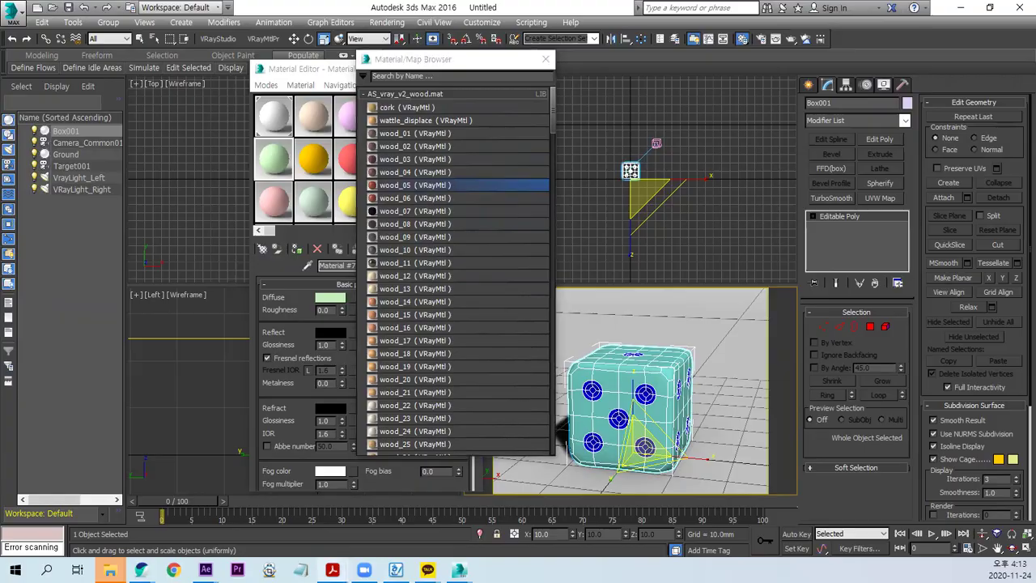
mouse_move(332, 570)
left_click(413, 514)
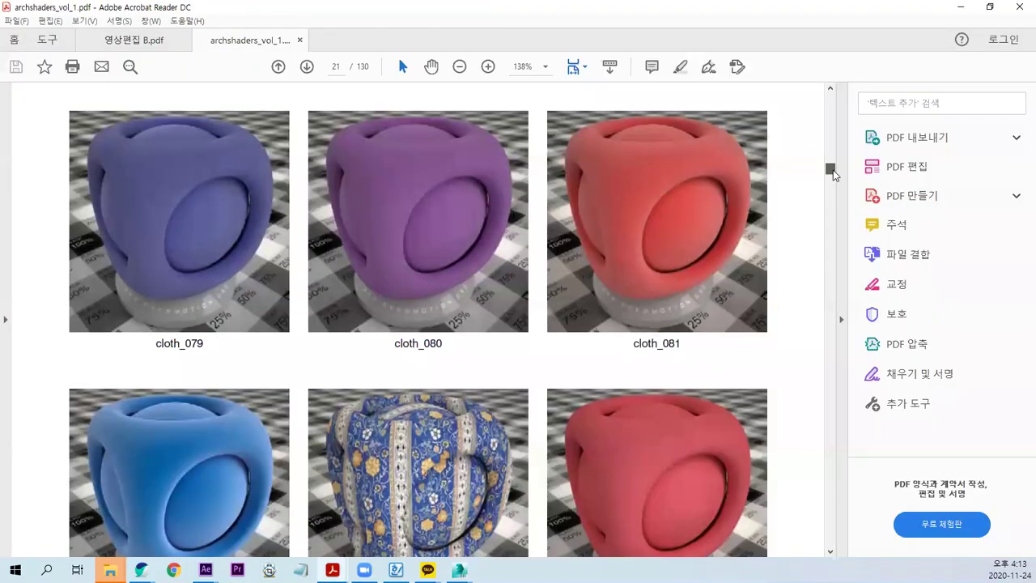
Step: Scroll archshaders_vol_1.pdf back to the carpaint_01 and carpaint_02 swatches on page 1
left_click_drag(829, 168, 829, 93)
scroll(561, 412, "down", 3)
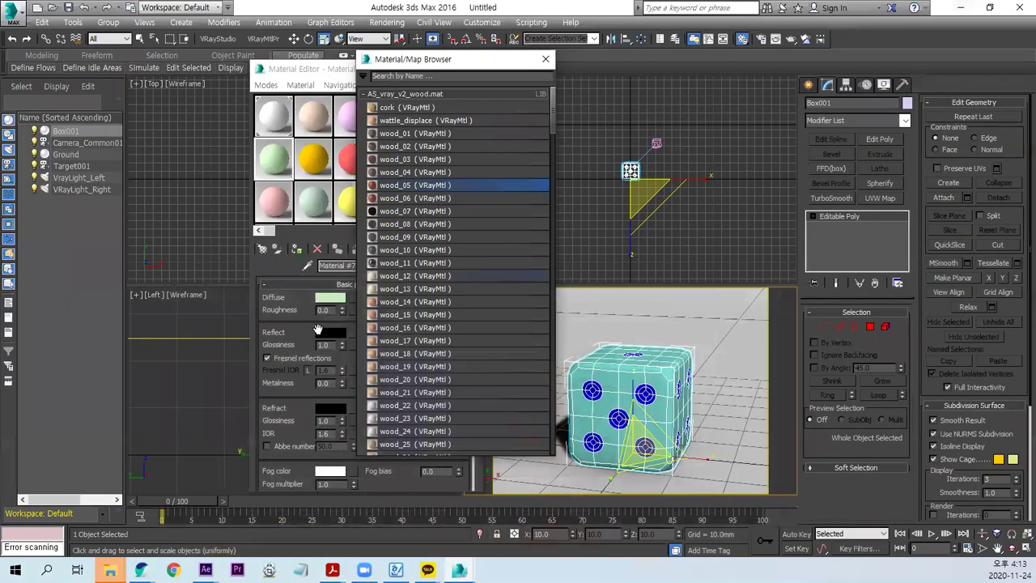
Step: Open the AS_vray_v1_carpaint.mat material library in the material browser
left_click(453, 94)
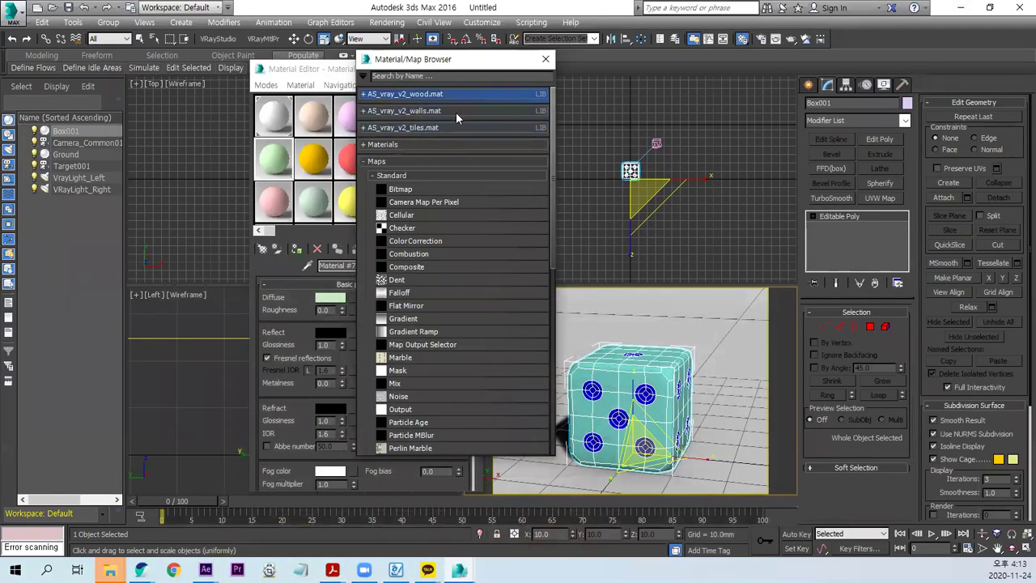
scroll(554, 263, "down", 5)
scroll(485, 202, "up", 5)
left_click(363, 75)
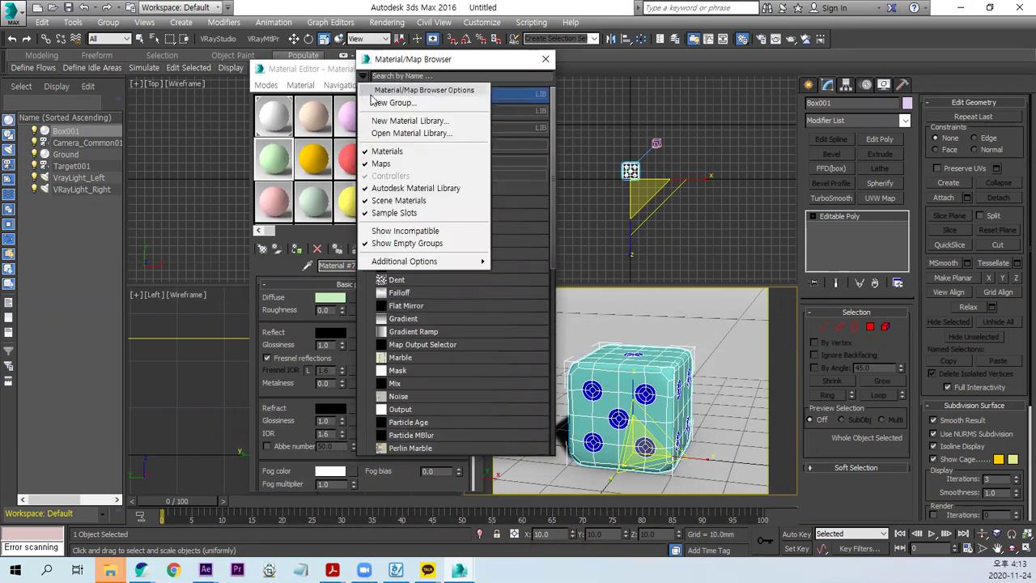
left_click(405, 132)
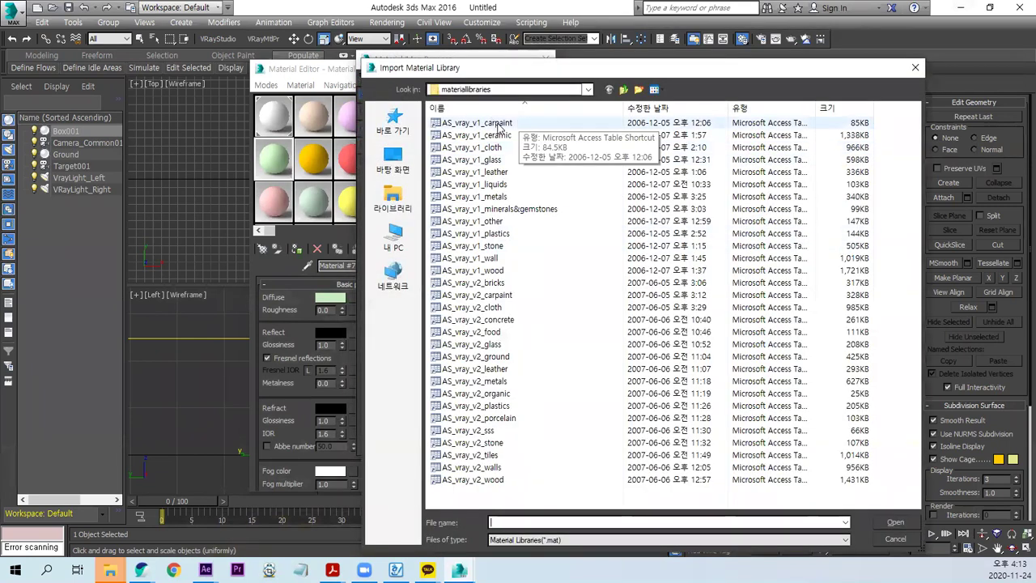
double_click(518, 123)
Step: Place carpaint_01 and carpaint_02 into two sample slots and close the library browser
left_click_drag(405, 107, 271, 164)
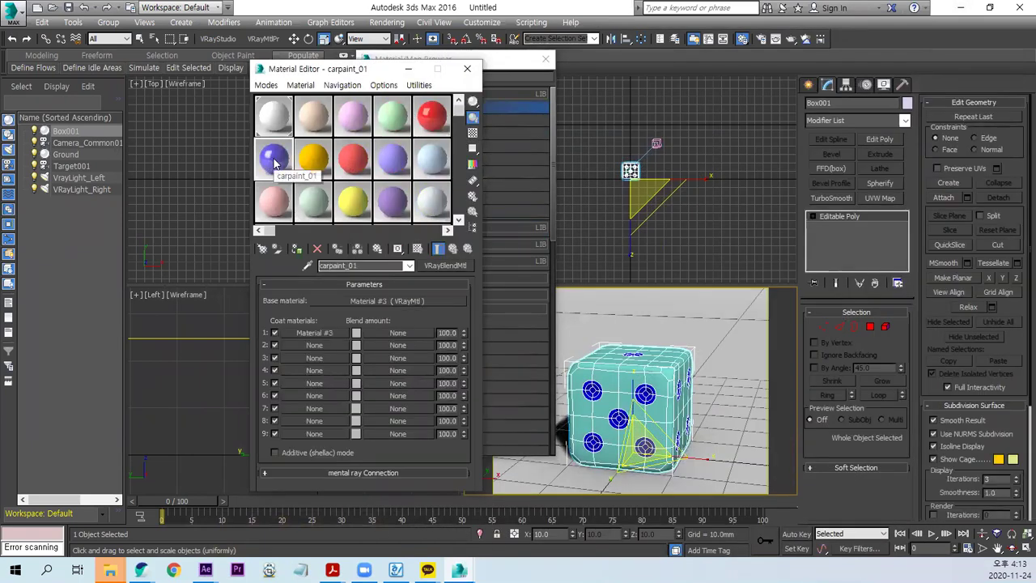
left_click(317, 174)
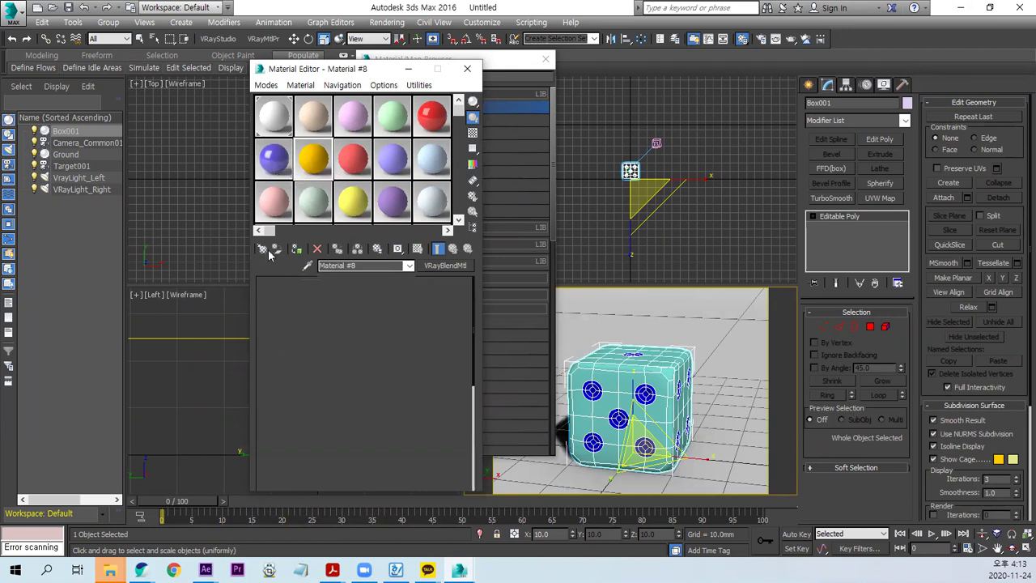
left_click_drag(429, 64, 291, 71)
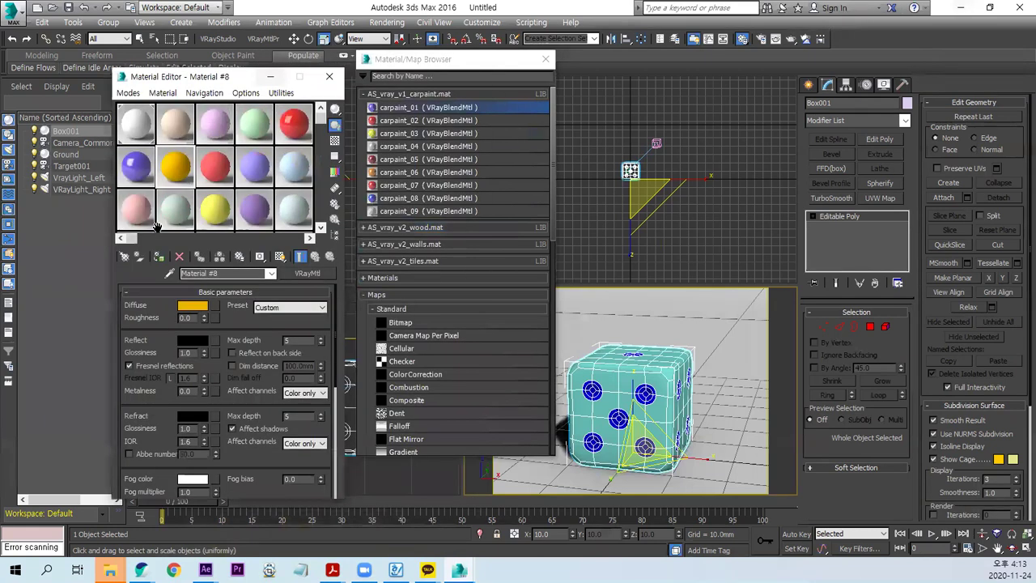
left_click(414, 131)
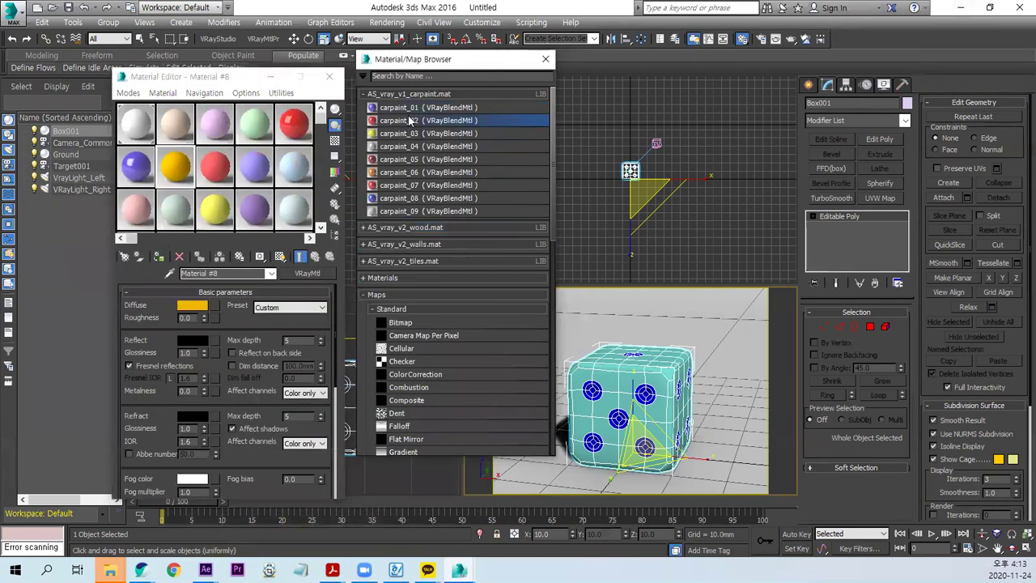
double_click(398, 123)
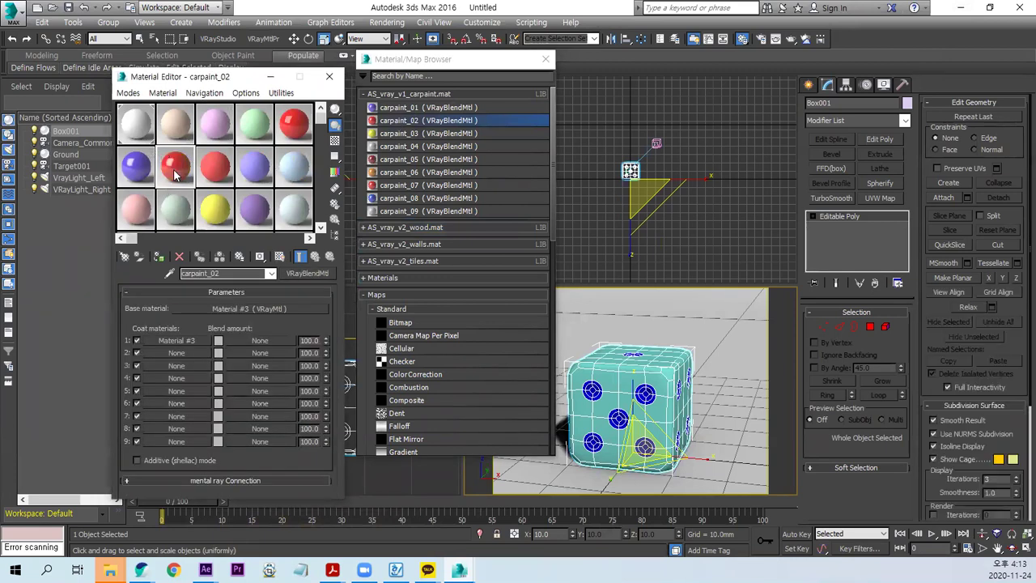
left_click(546, 59)
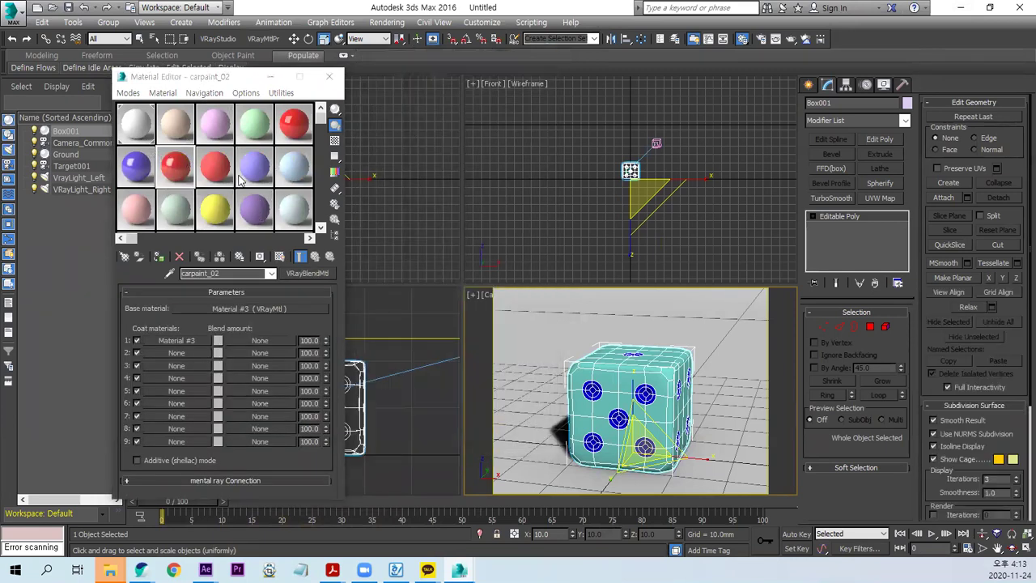
left_click(176, 128)
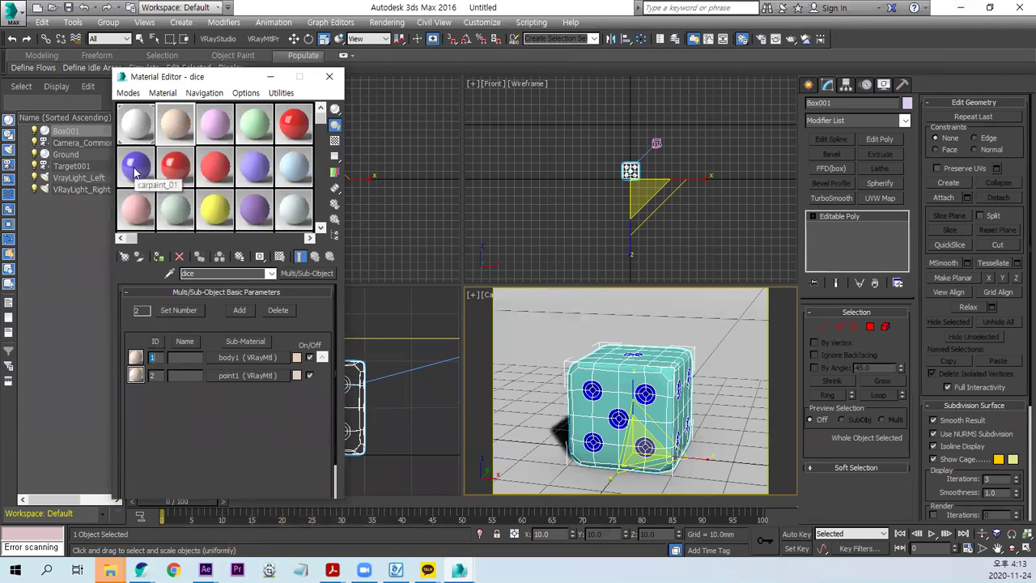
Step: Instance carpaint_01 as dice sub-material 1 and carpaint_02 as sub-material 2, and assign dice to the box
left_click_drag(139, 174, 233, 373)
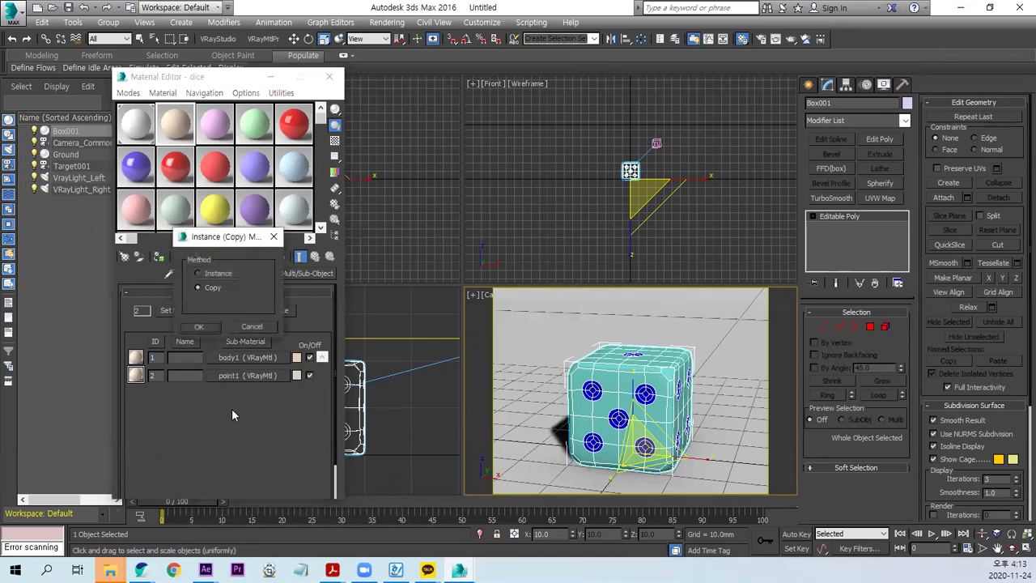
left_click(199, 326)
left_click_drag(179, 172, 239, 374)
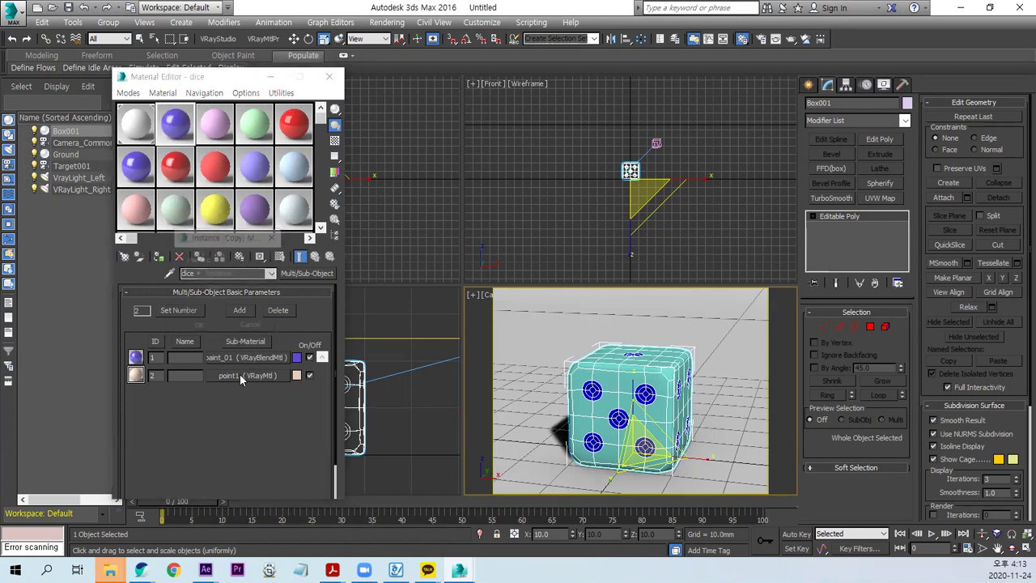
left_click(199, 327)
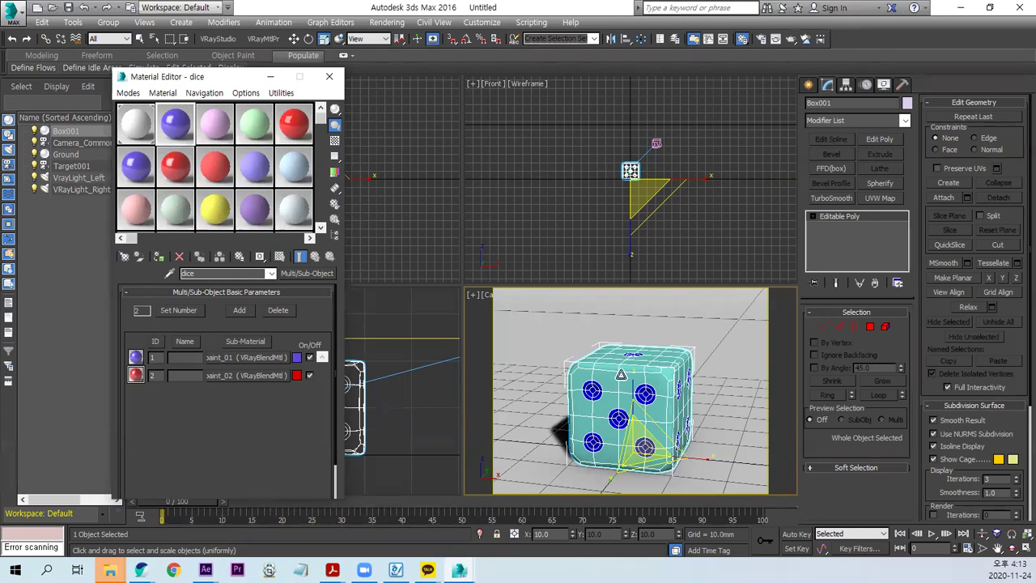
left_click(621, 373)
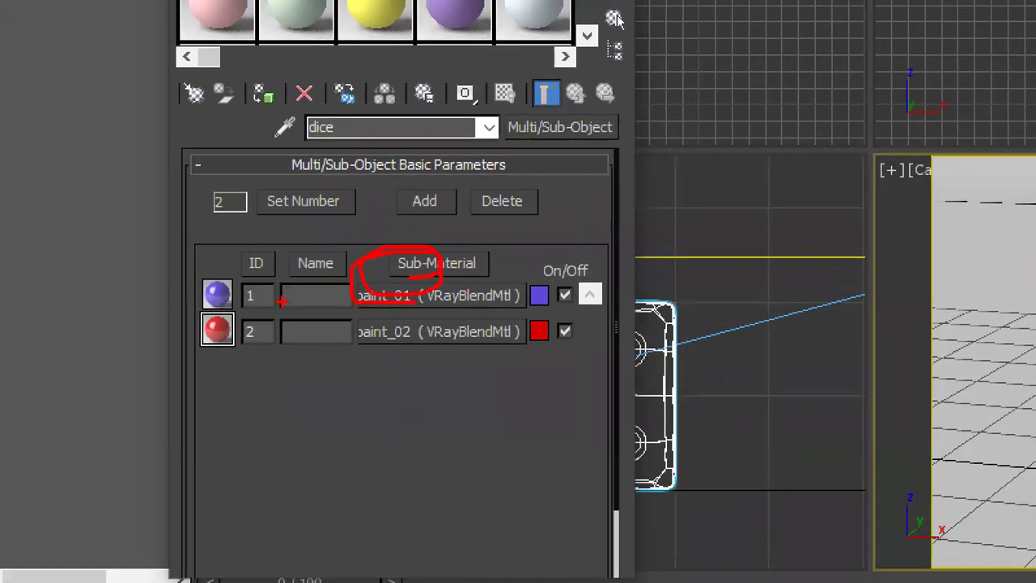
left_click_drag(256, 317, 477, 317)
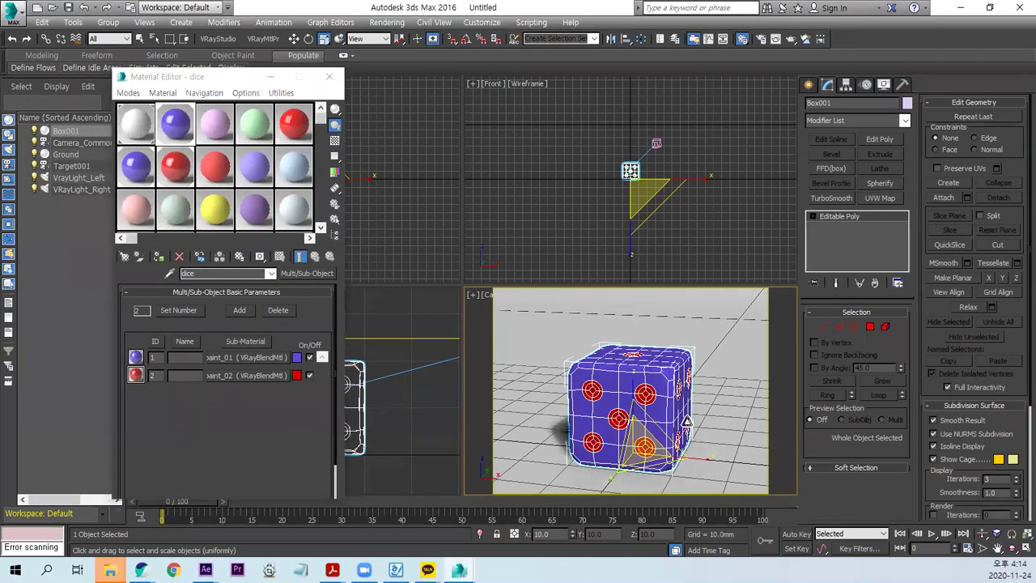
Step: Render the camera view with V-Ray while browsing wood swatches in the archshaders PDF
key("shift+q")
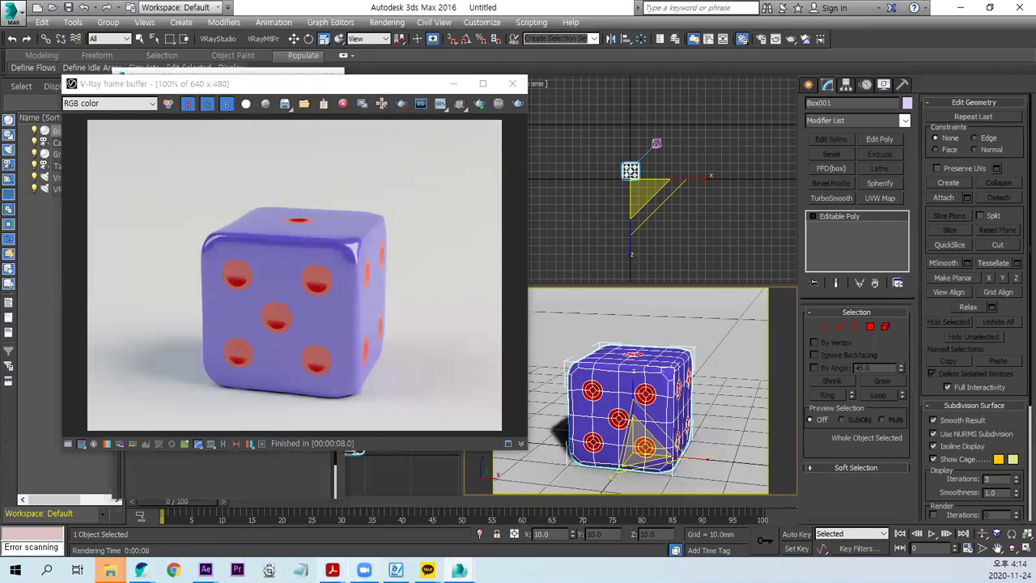
mouse_move(332, 569)
left_click(413, 522)
left_click_drag(830, 99, 822, 458)
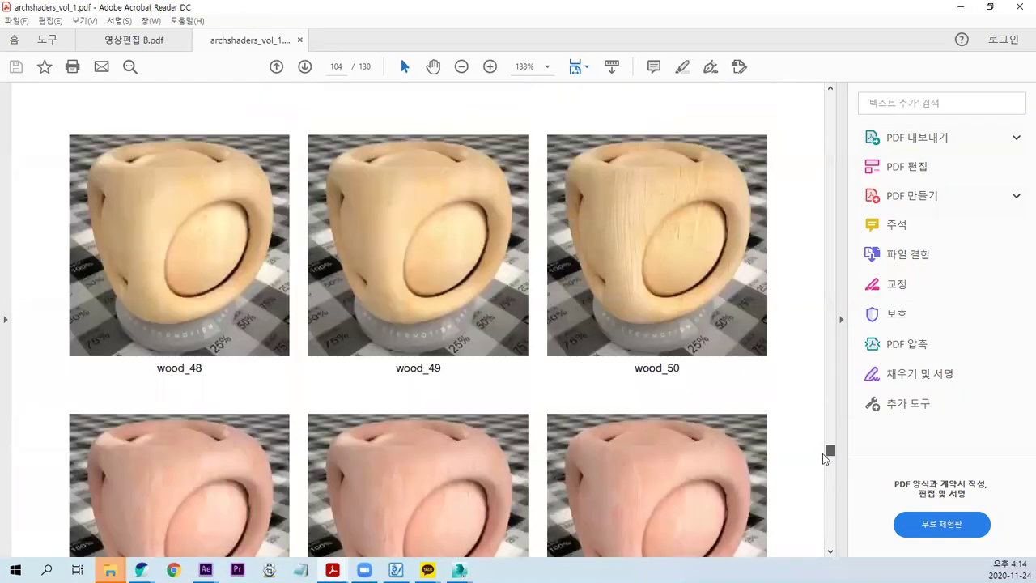
left_click_drag(822, 453, 822, 451)
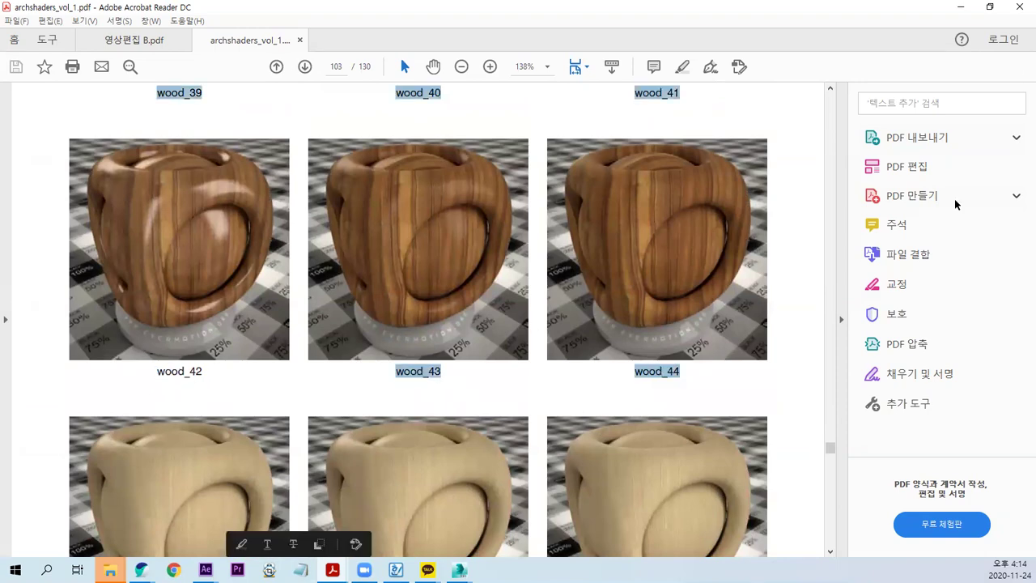
left_click(960, 6)
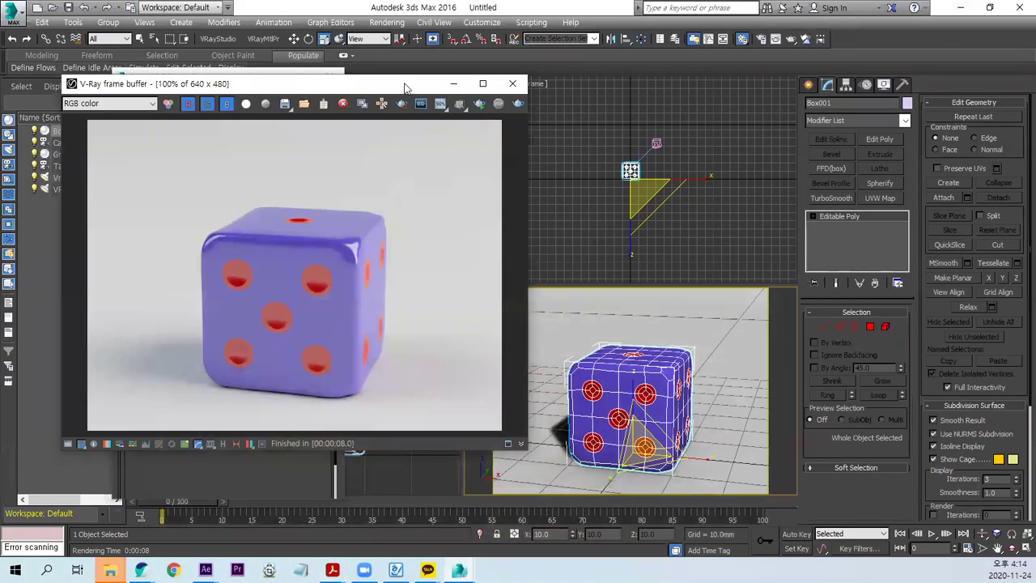
Step: Load wood_42 from the AS_vray_v2_wood library into an unused sample slot, then reselect dice
left_click_drag(405, 87, 720, 74)
left_click(138, 214)
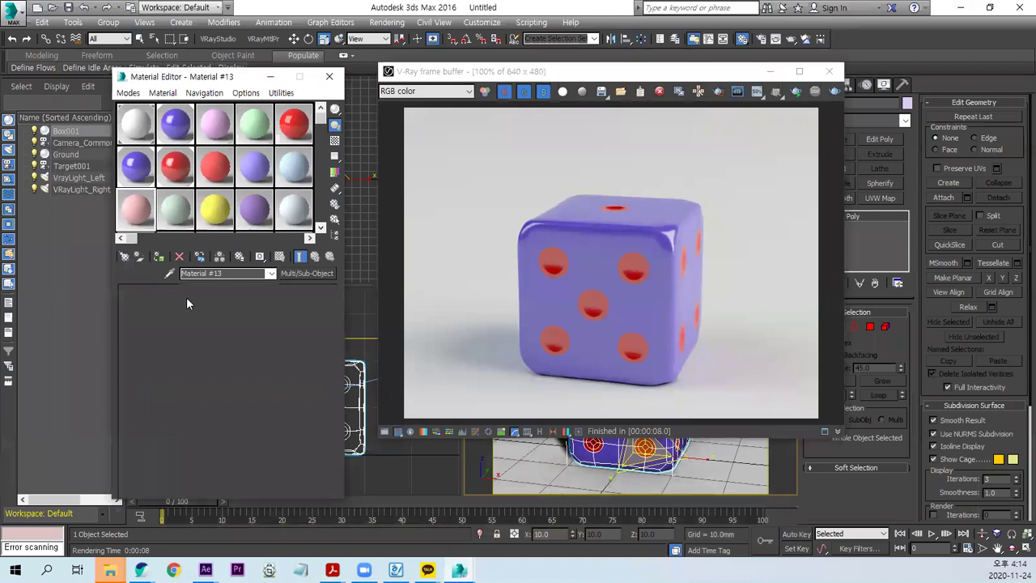
left_click(126, 257)
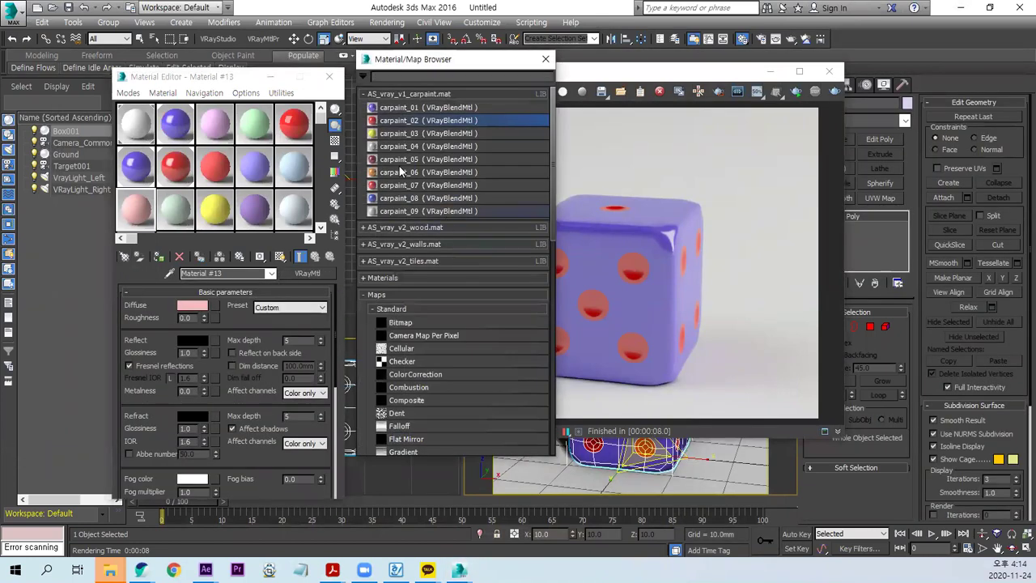
left_click(402, 96)
left_click(405, 111)
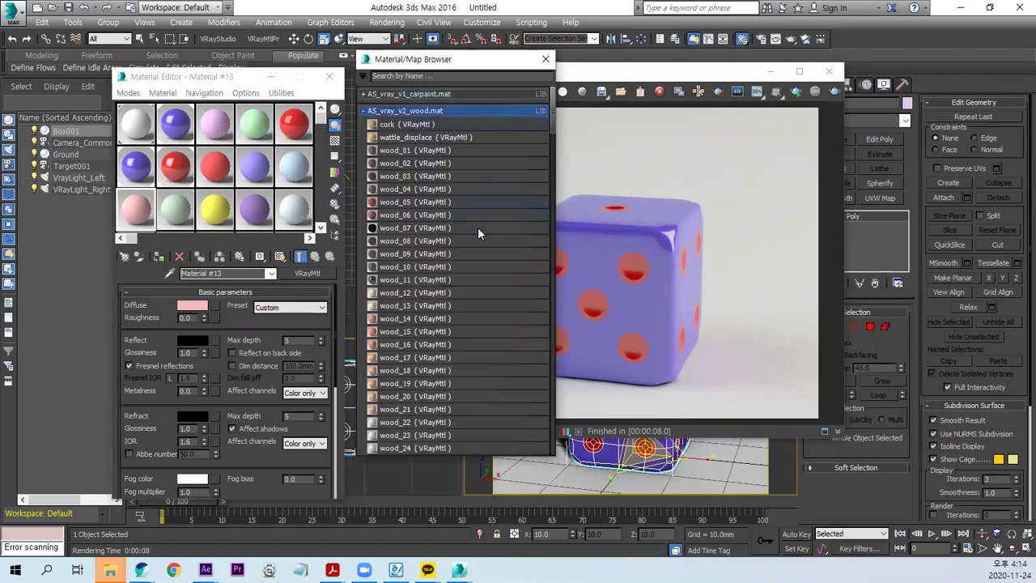
scroll(428, 324, "down", 1)
scroll(432, 376, "down", 6)
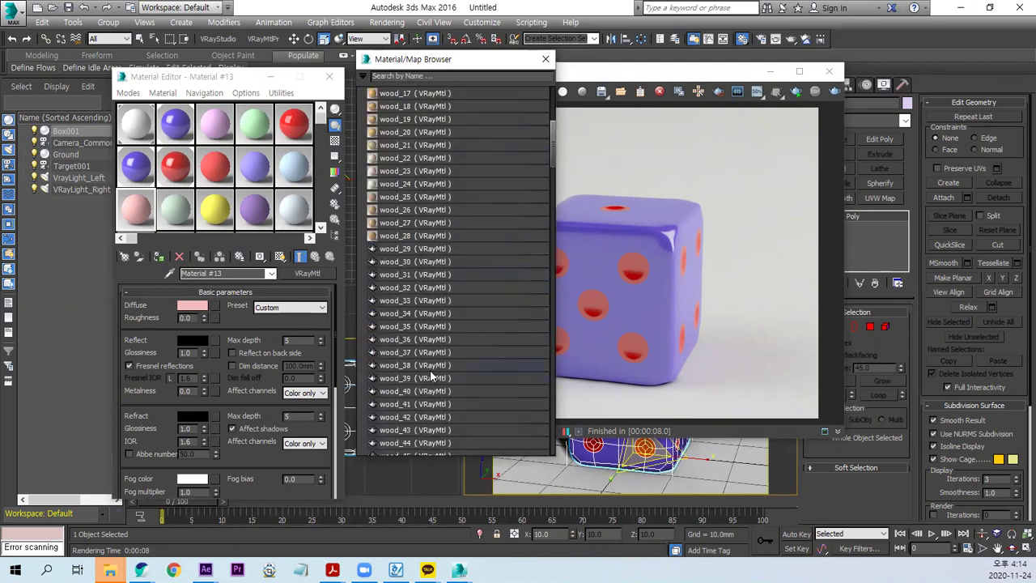
double_click(397, 417)
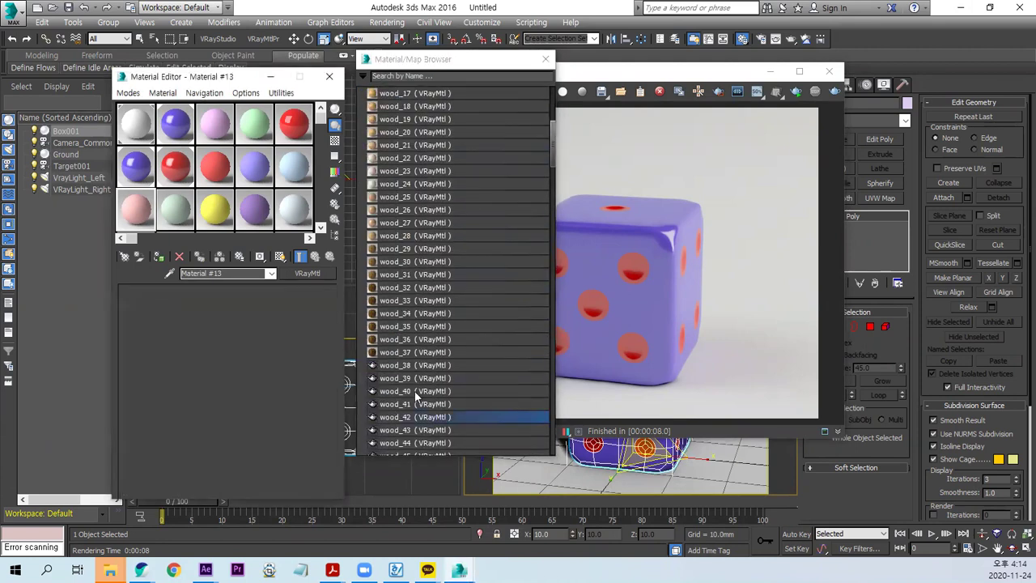
left_click(550, 57)
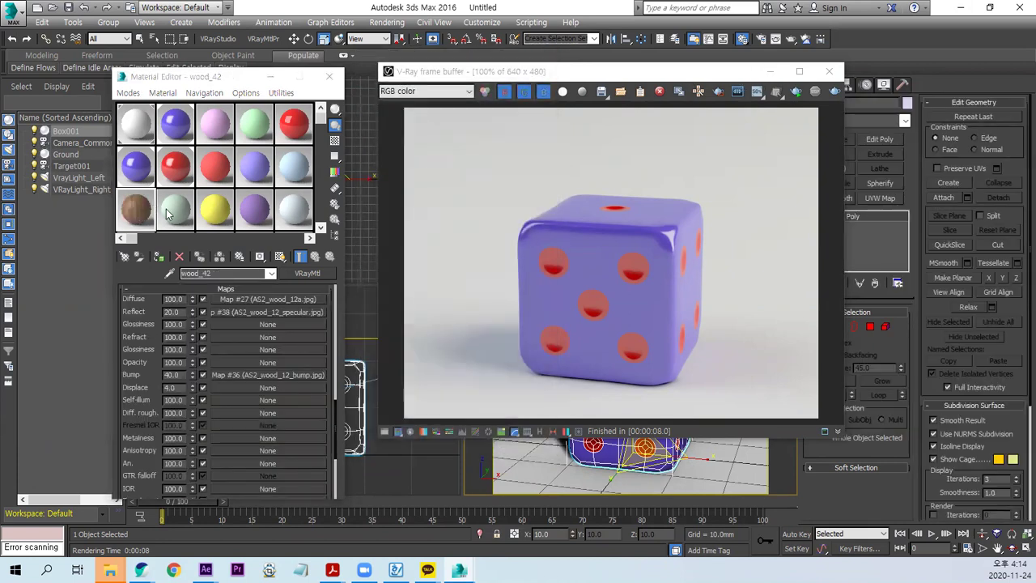
left_click(175, 123)
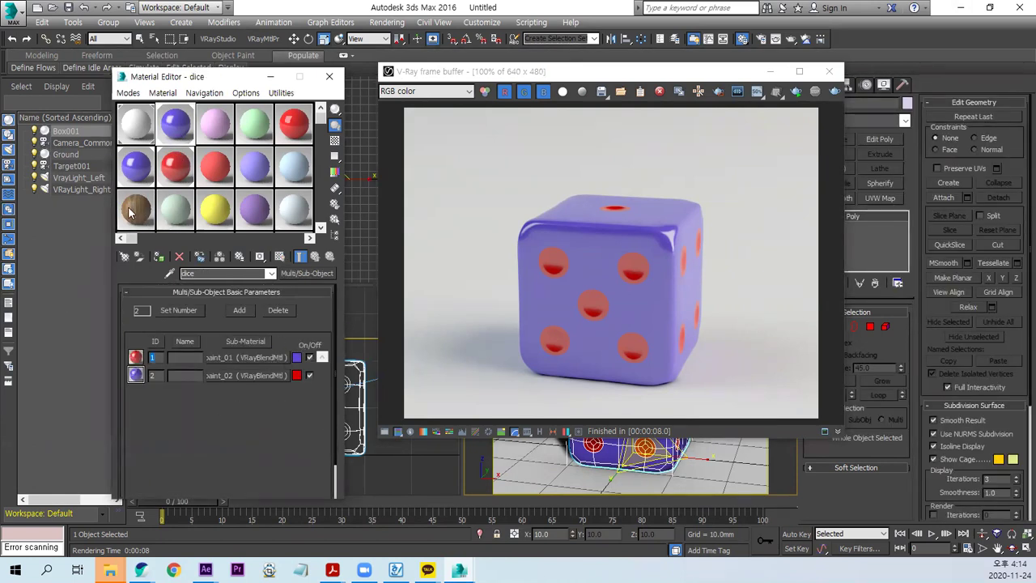
Step: Instance wood_42 as the die's body sub-material and re-render the wooden die with red pips
left_click_drag(129, 212, 220, 358)
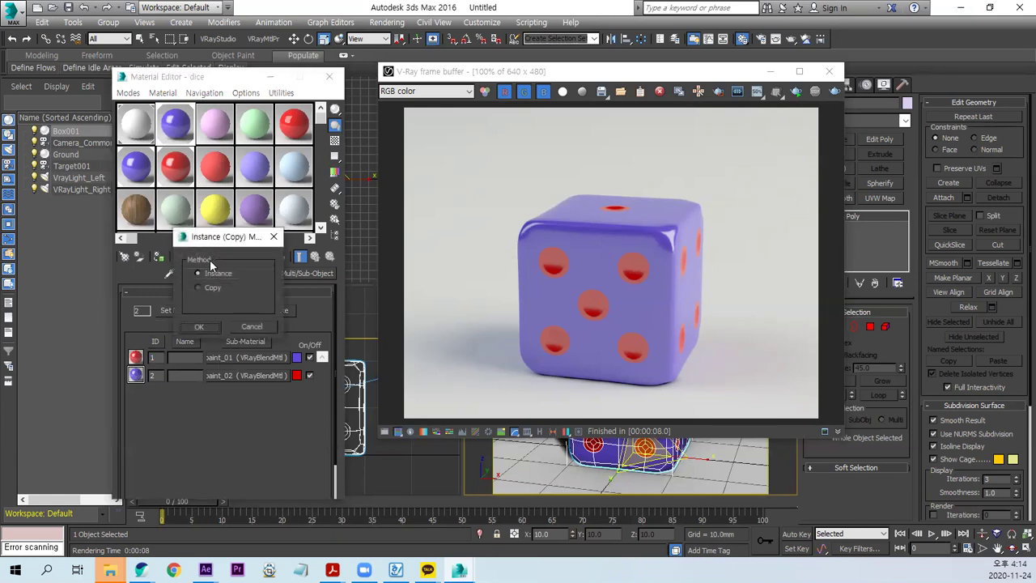
left_click(209, 328)
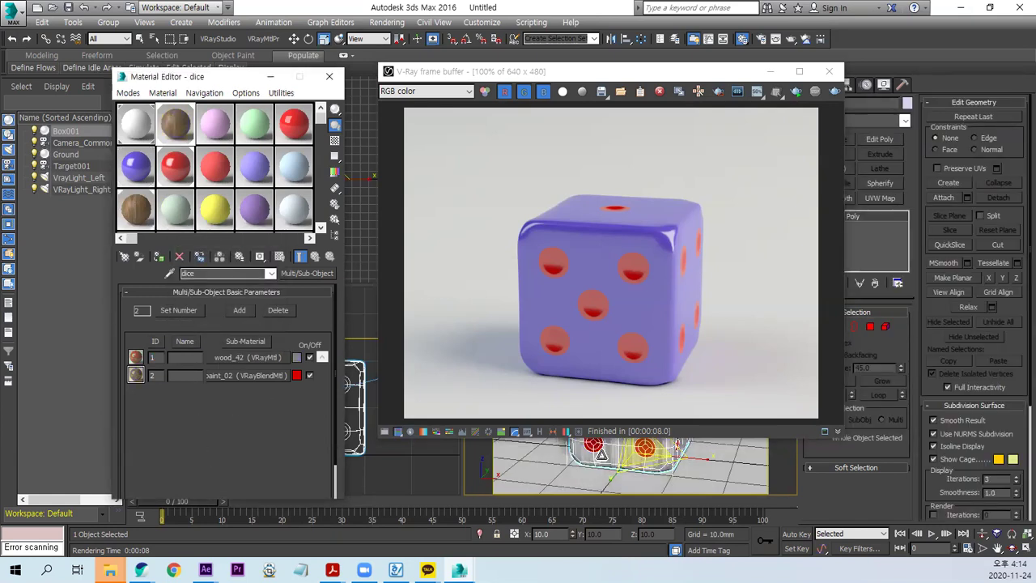
left_click(497, 427)
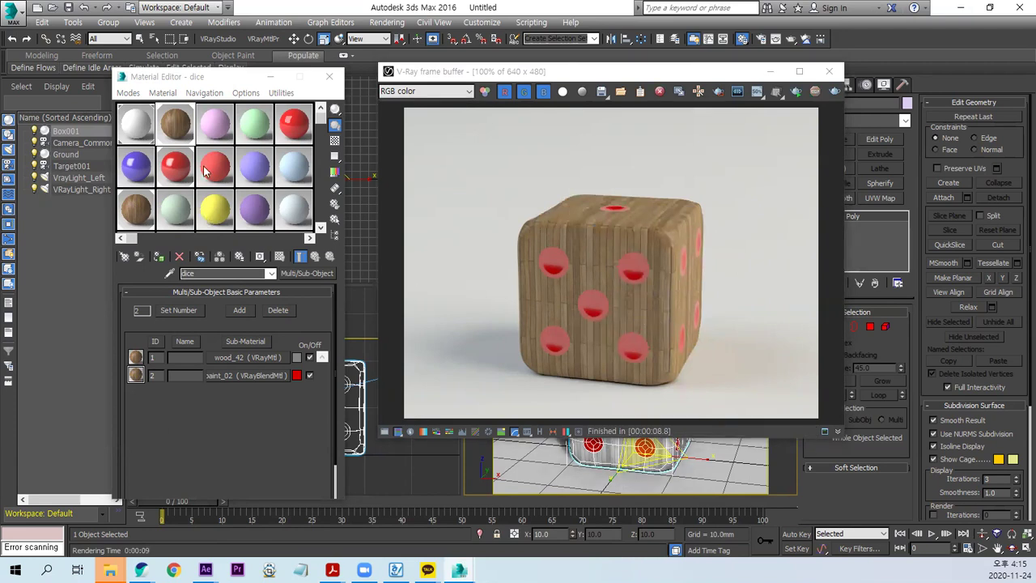
left_click(227, 123)
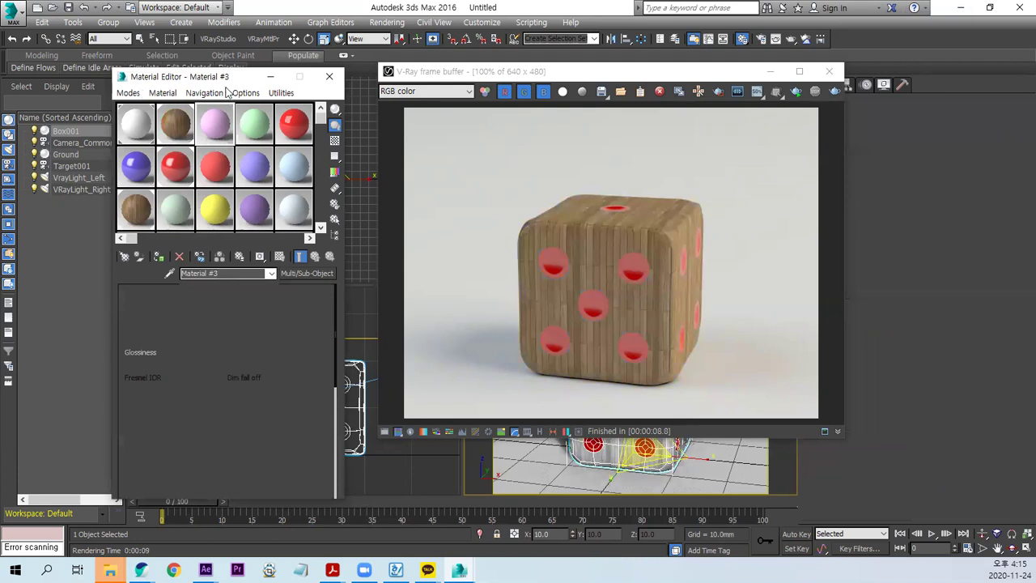
Step: Fill a spare sample slot with the VRayMtl Presets Glass 'Objects' material
left_click_drag(226, 87, 144, 79)
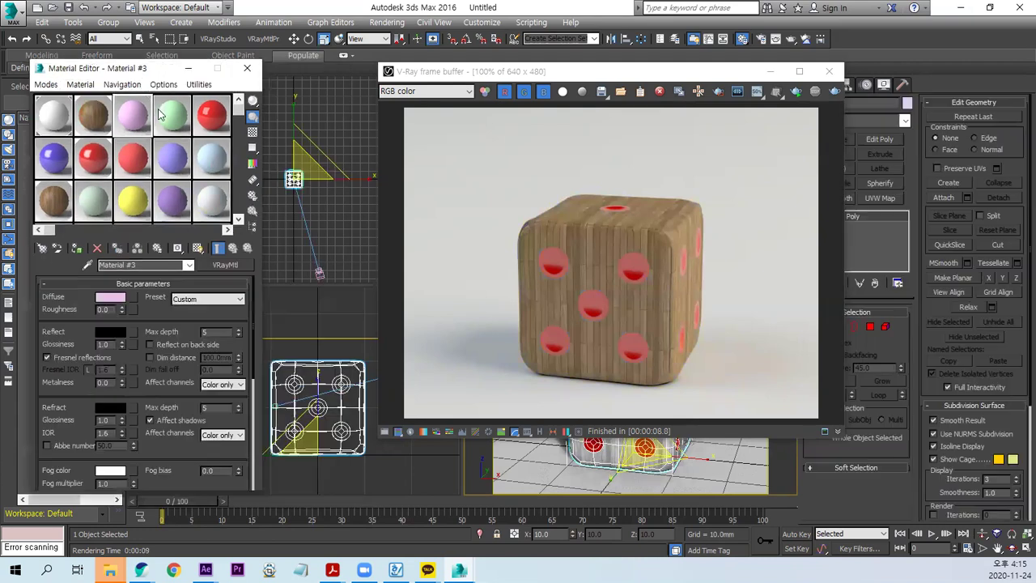
left_click(267, 42)
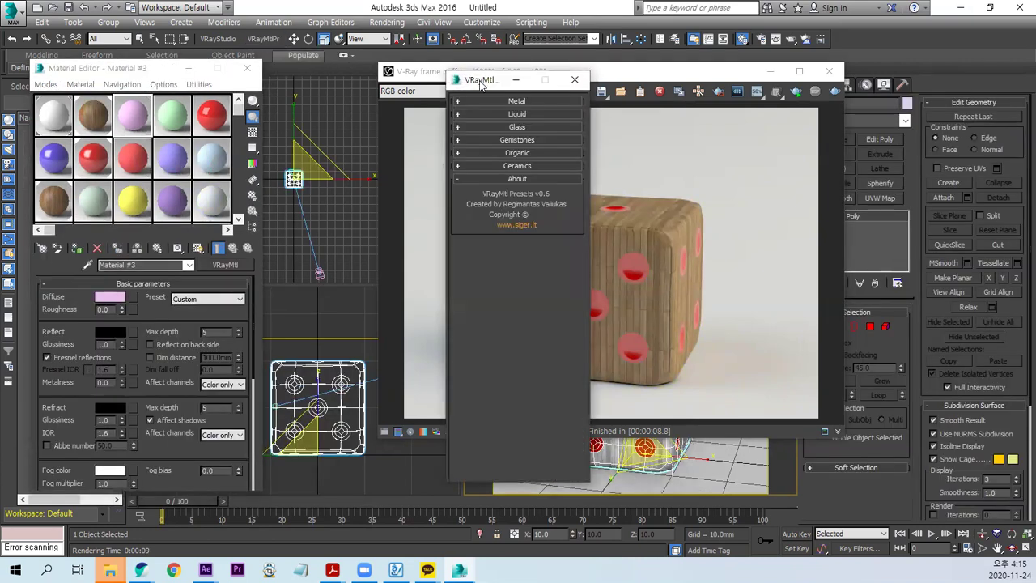
left_click_drag(475, 81, 311, 64)
left_click(352, 111)
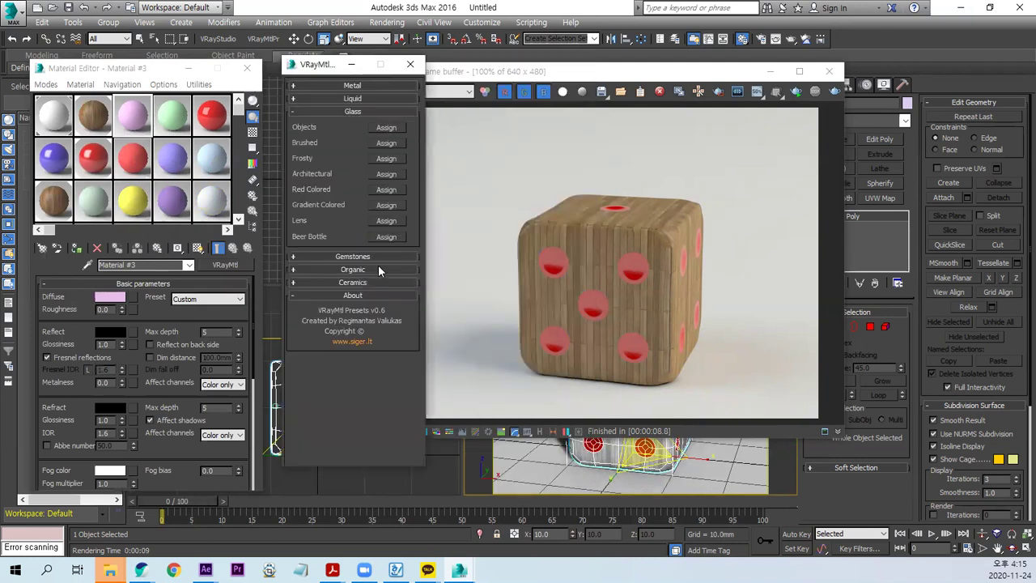
left_click(386, 128)
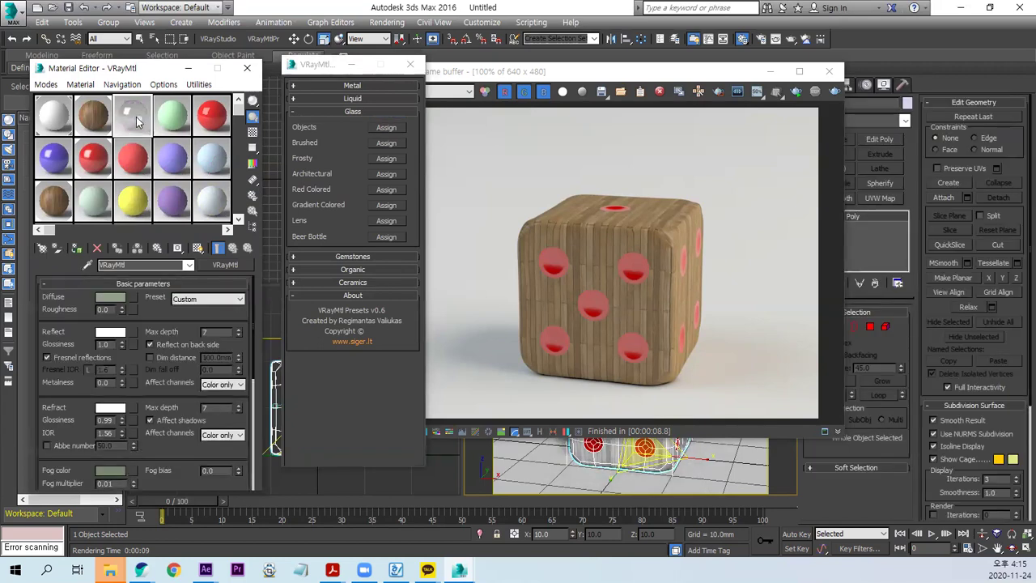
left_click(410, 64)
left_click(93, 115)
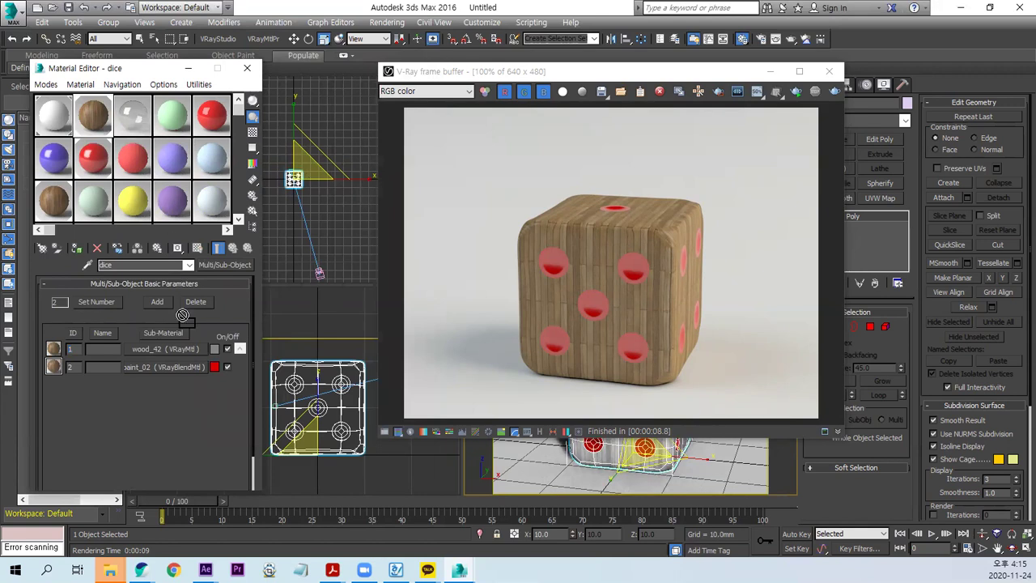
Step: Instance the glass material as the pip sub-material, render the die with clear pips, and close the frame buffer
left_click_drag(178, 369, 175, 368)
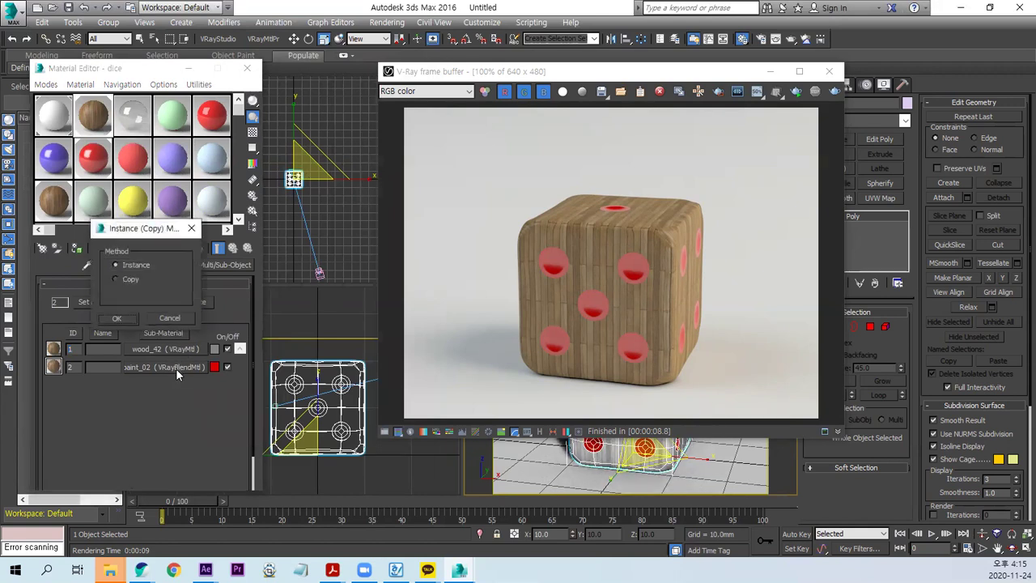
left_click(120, 318)
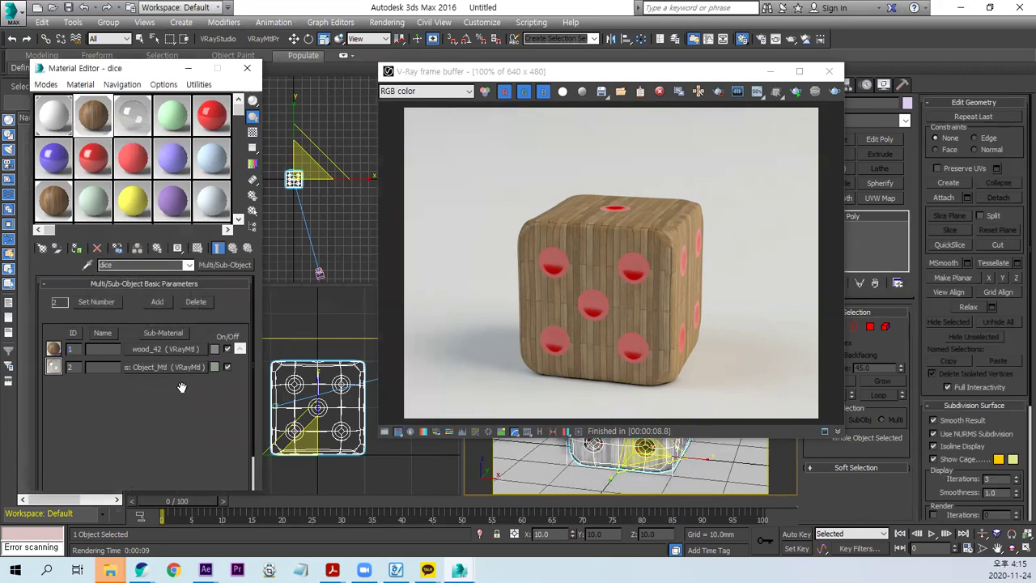
left_click(837, 95)
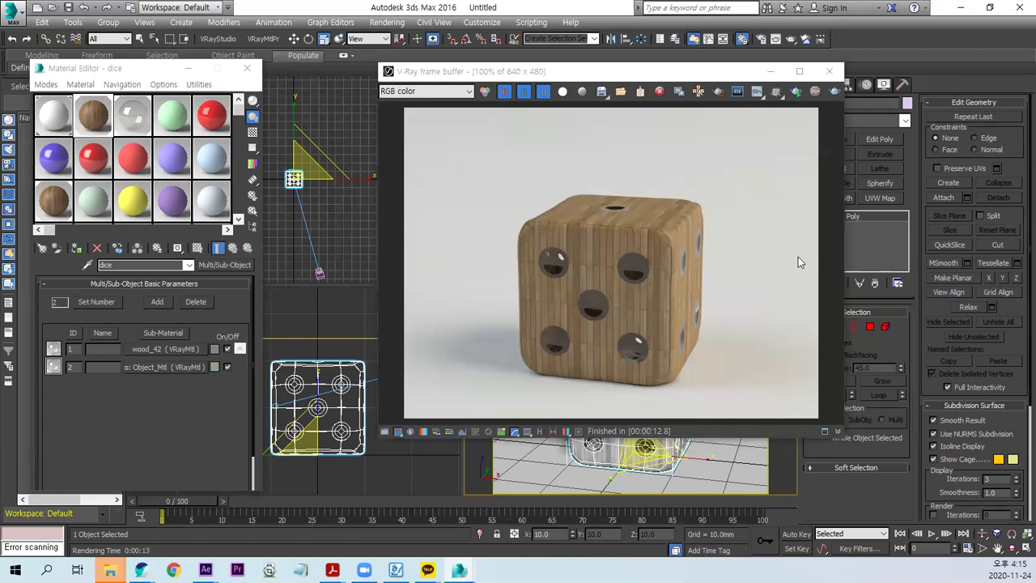
left_click(828, 71)
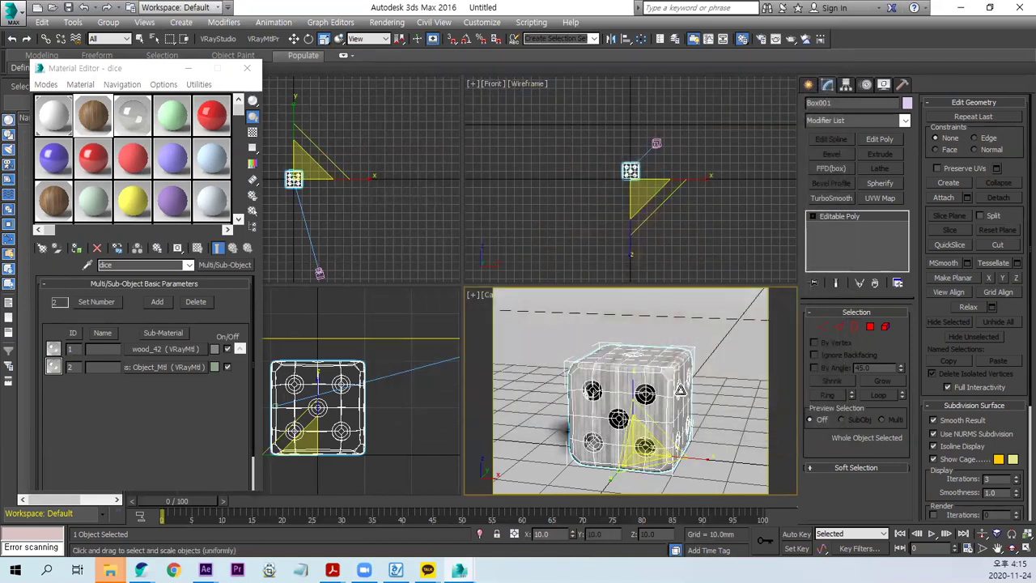
Step: Clone the wooden die as one independent copy, Box002, to its right
key("w")
scroll(358, 189, "up", 2)
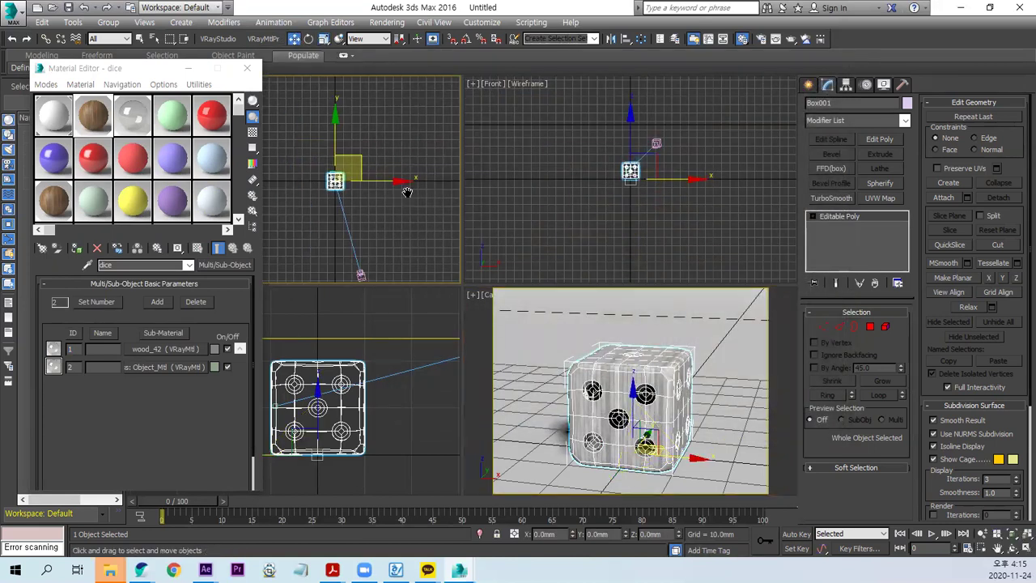
middle_click_drag(363, 190, 350, 187)
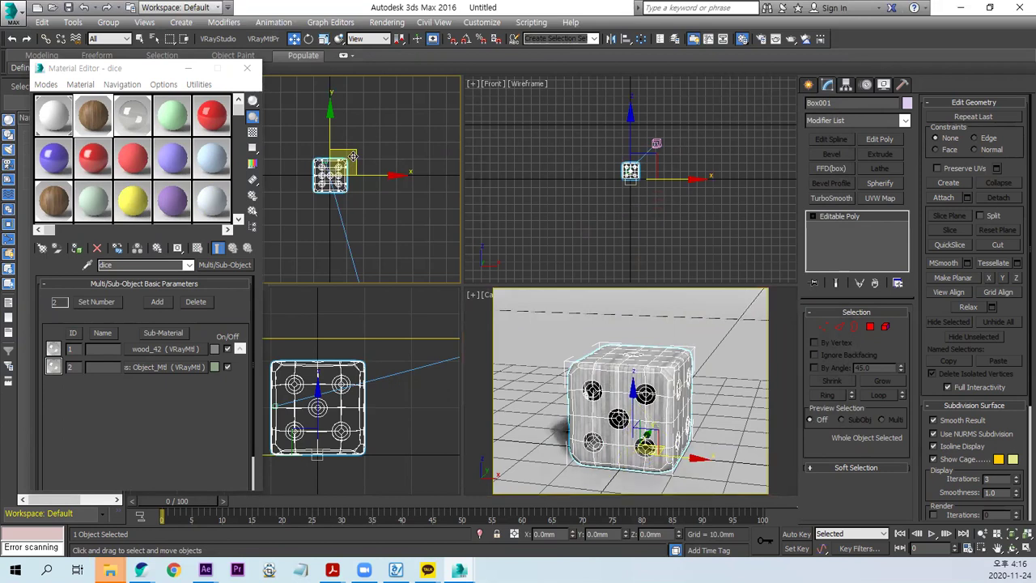
left_click_drag(353, 156, 395, 155, "shift")
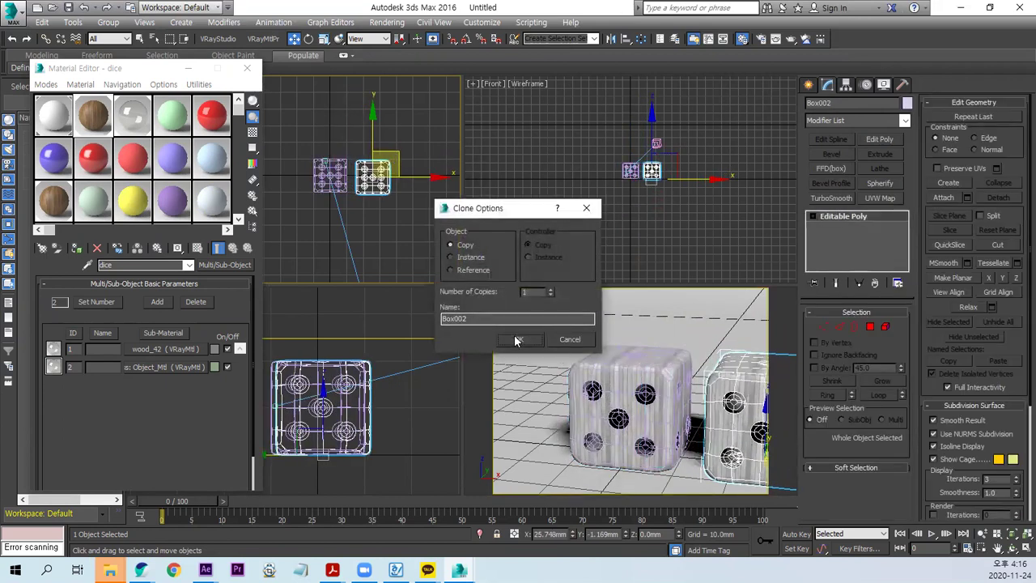
left_click(517, 340)
middle_click_drag(698, 396, 634, 397)
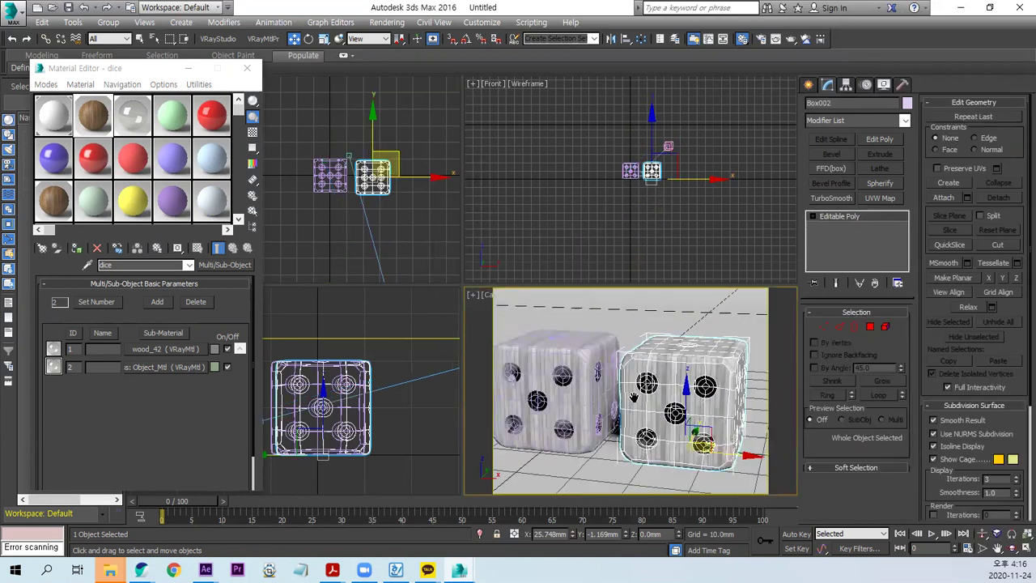
Step: Tilt Box002 around three axes and raise it to lean on the first die
left_click(674, 231)
scroll(656, 182, "up", 3)
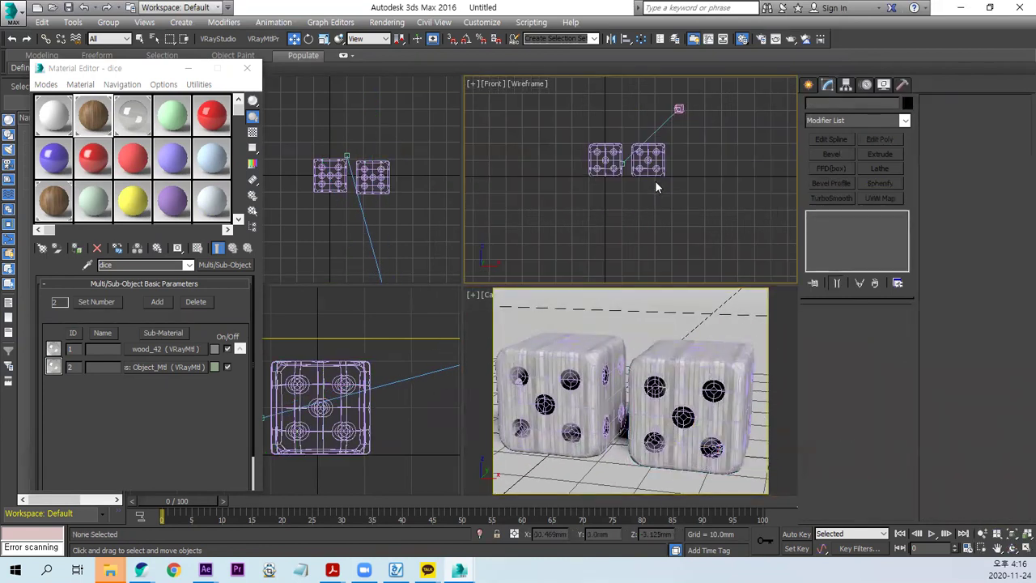
middle_click_drag(655, 186, 637, 228)
left_click(628, 203)
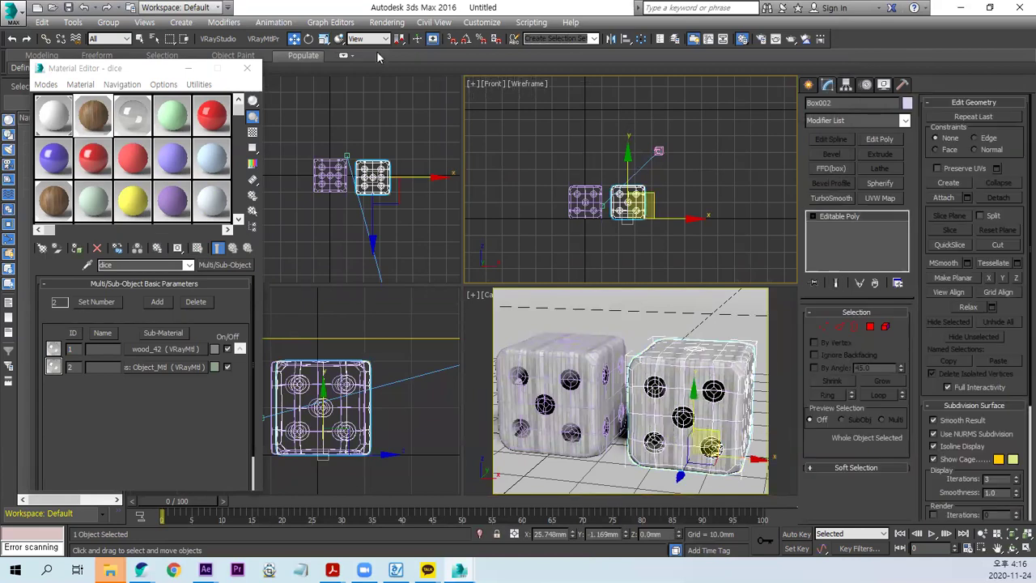
left_click(308, 39)
left_click_drag(601, 166, 538, 200)
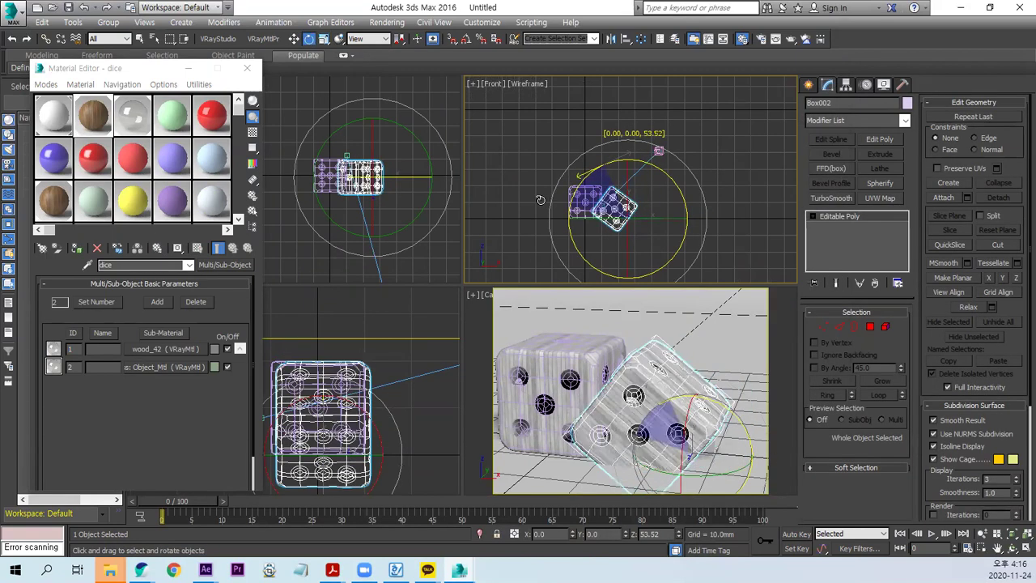
left_click_drag(686, 212, 705, 233)
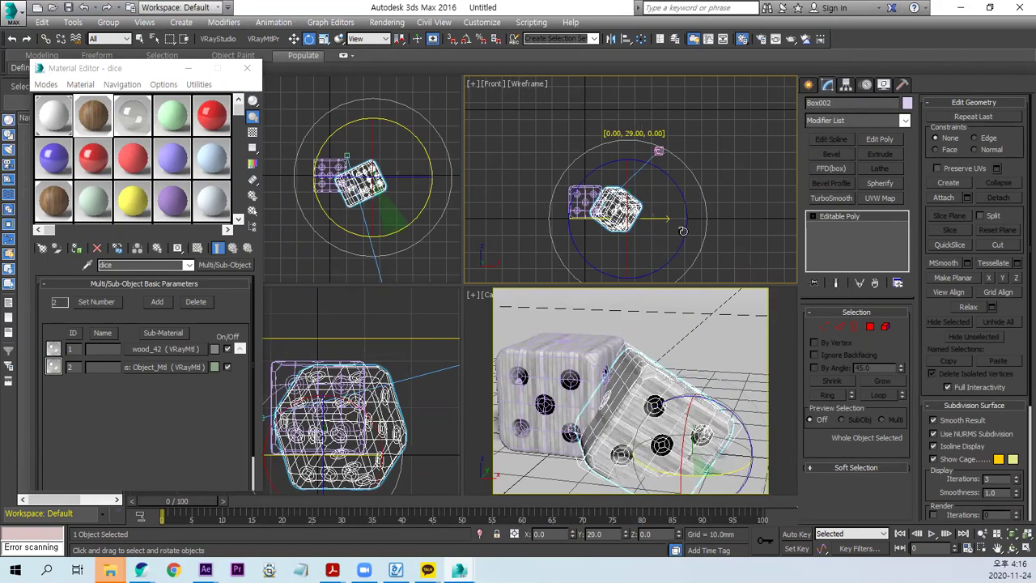
left_click_drag(629, 242, 628, 193)
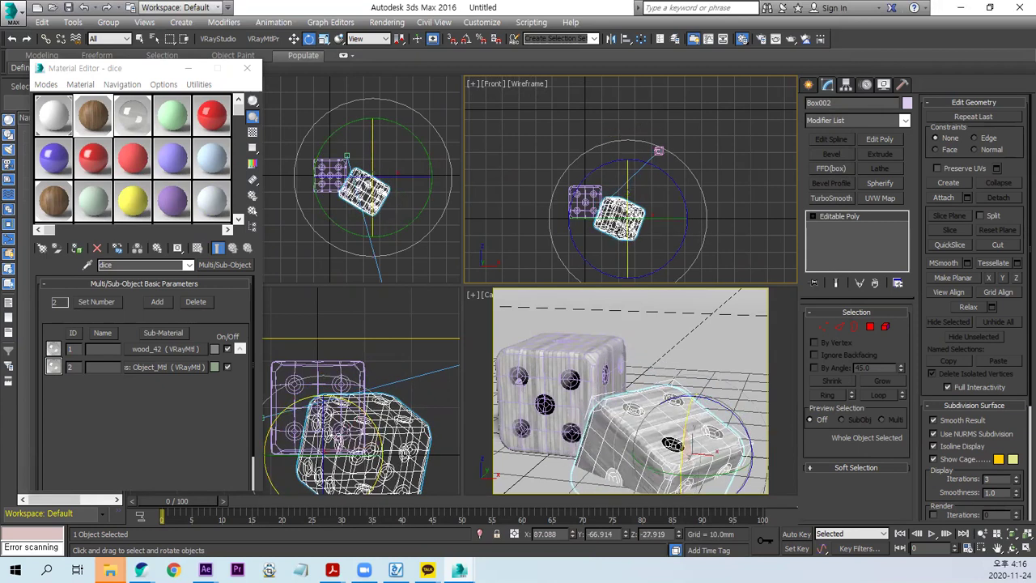
left_click(294, 39)
middle_click_drag(628, 210, 598, 218)
mouse_move(598, 163)
left_mouse_down()
mouse_move(598, 125)
mouse_move(597, 139)
left_mouse_up()
Step: Dolly the camera back and truck it to frame both dice
left_click(719, 413)
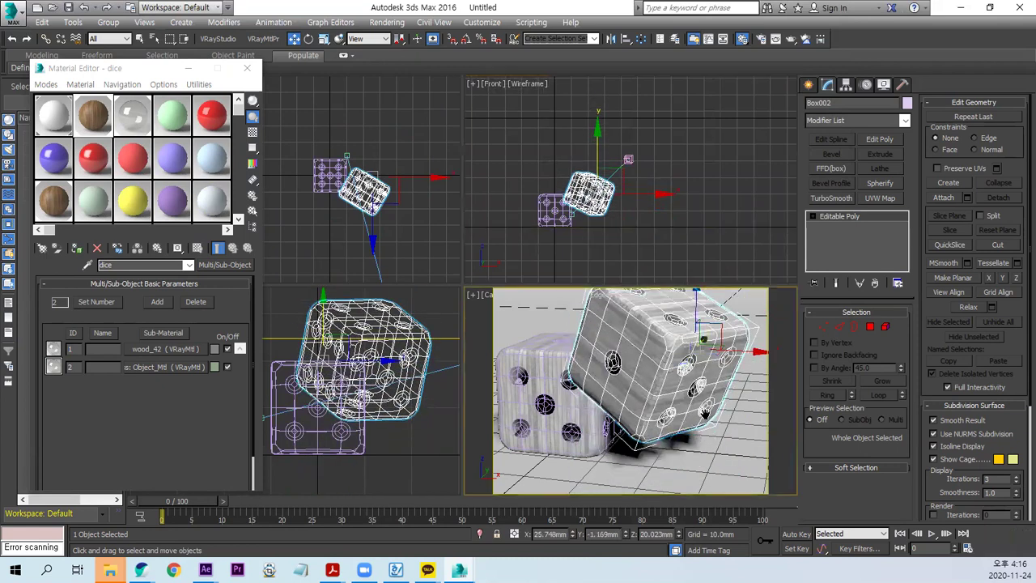
left_click(982, 533)
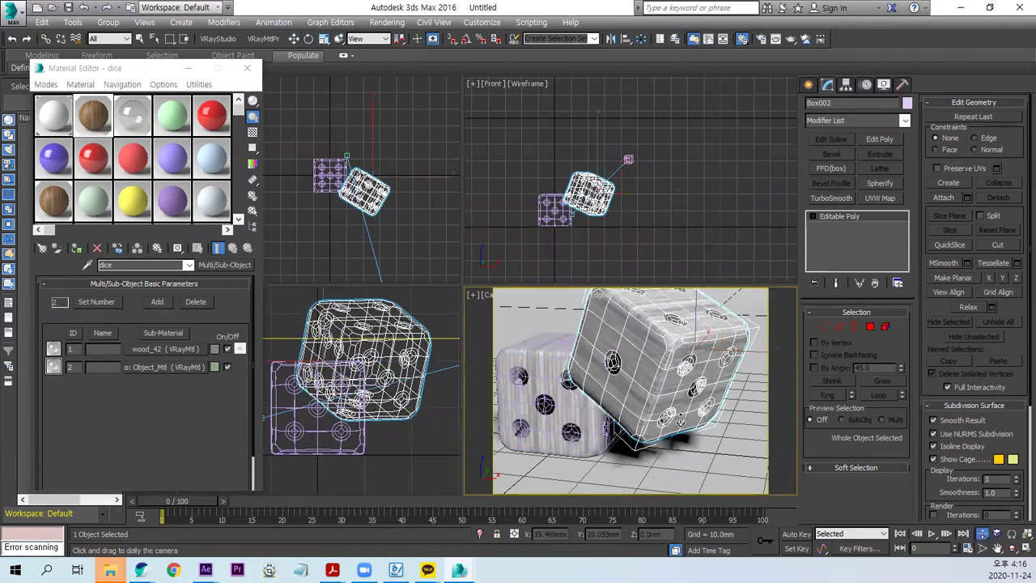
left_click_drag(695, 429, 698, 477)
left_click(997, 549)
mouse_move(680, 431)
left_mouse_down()
mouse_move(699, 454)
mouse_move(670, 450)
left_mouse_up()
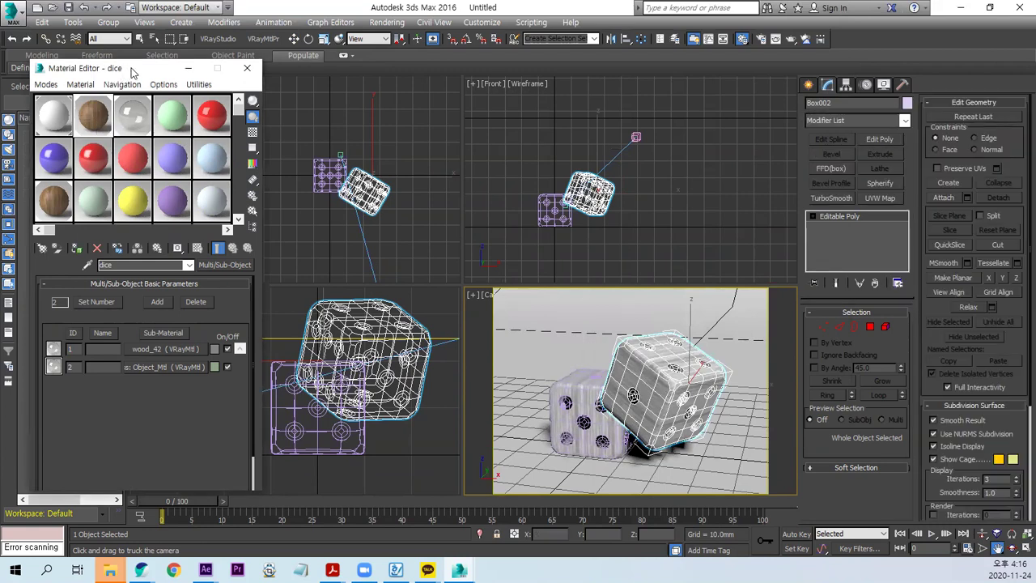
left_click_drag(134, 68, 219, 73)
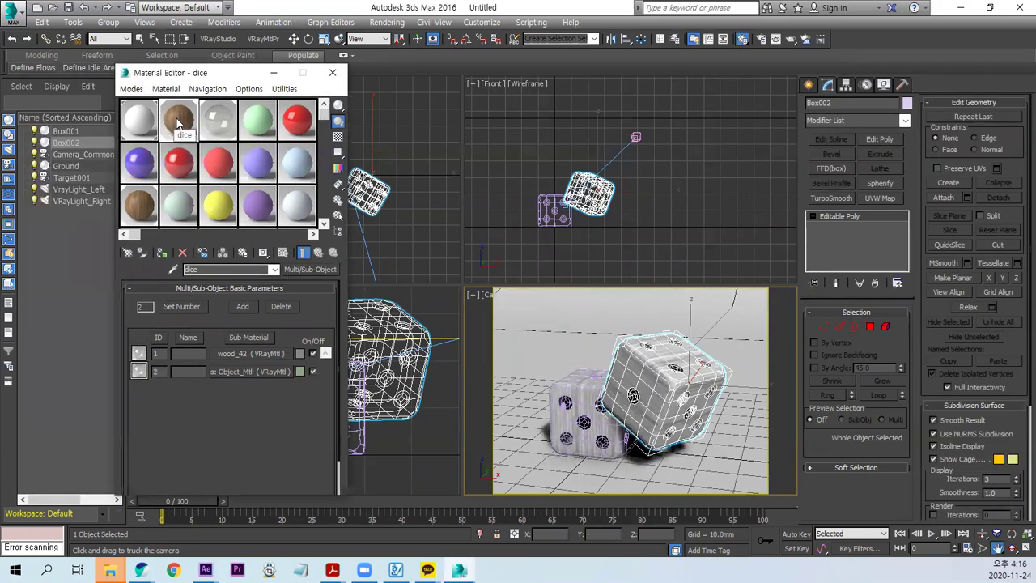
Step: Copy the dice multi-material to an empty slot as dice2, then select the red Material #9 slot
left_click(271, 125)
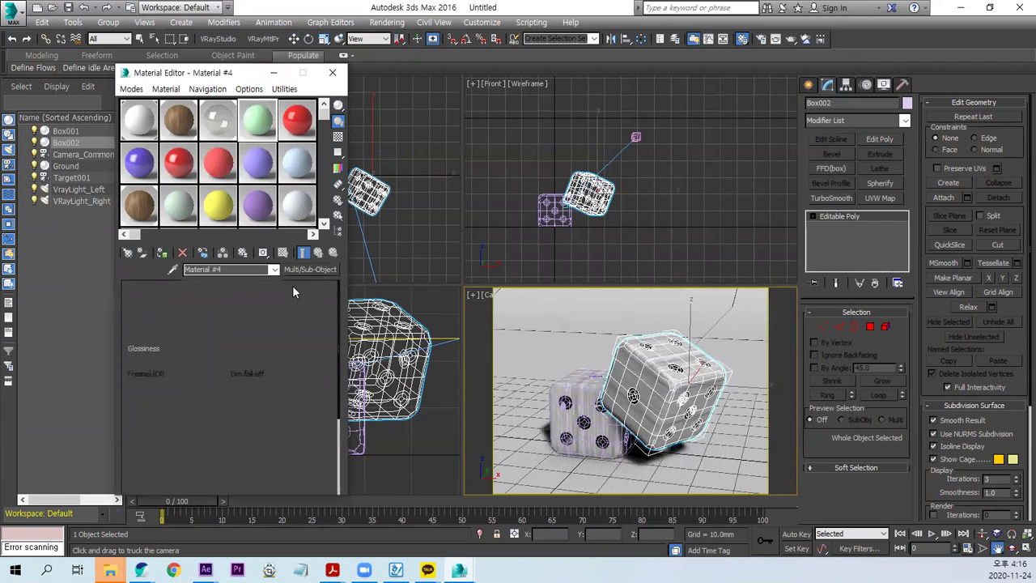
left_click(293, 220)
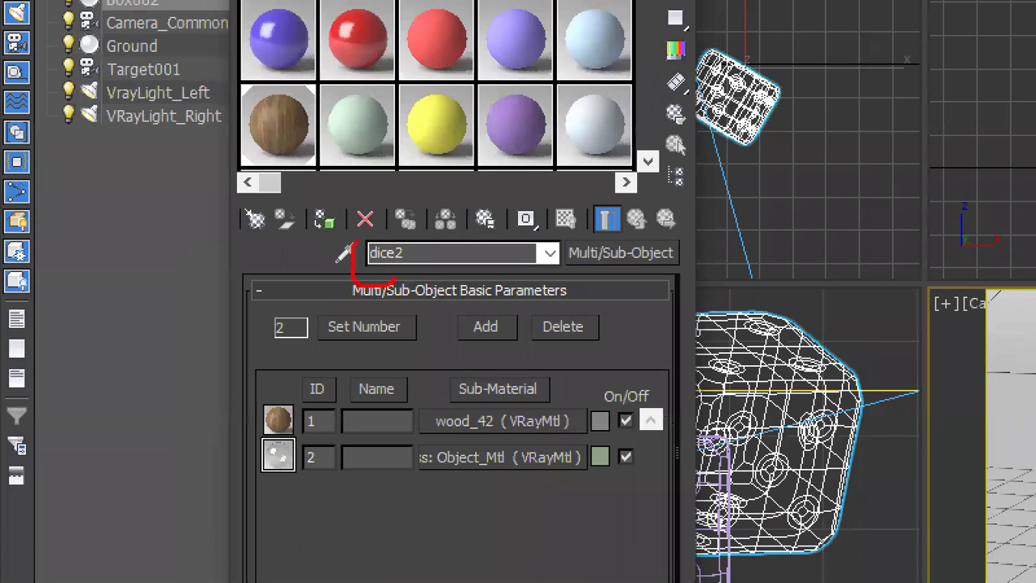
left_click_drag(396, 280, 398, 225)
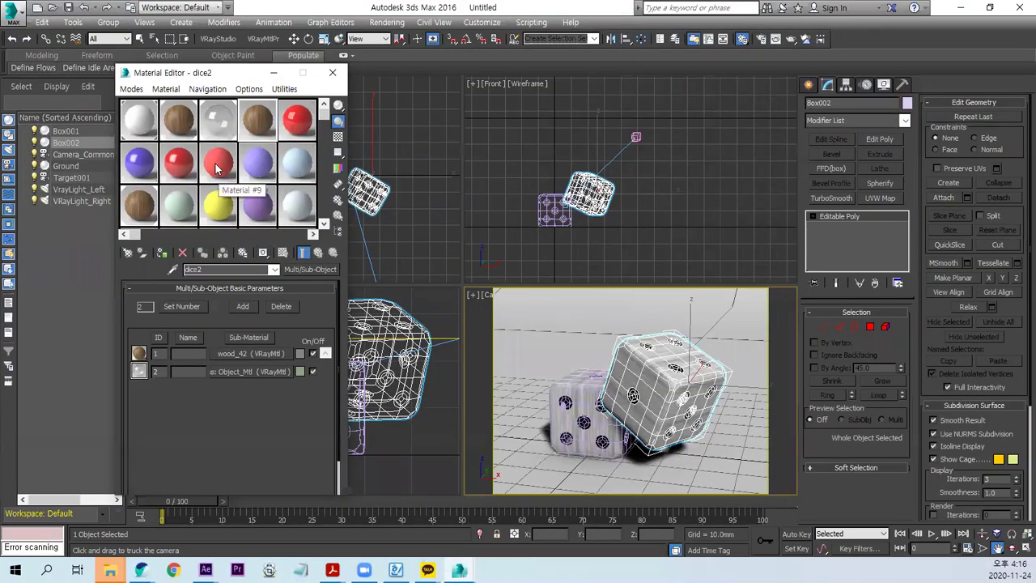
left_click(216, 164)
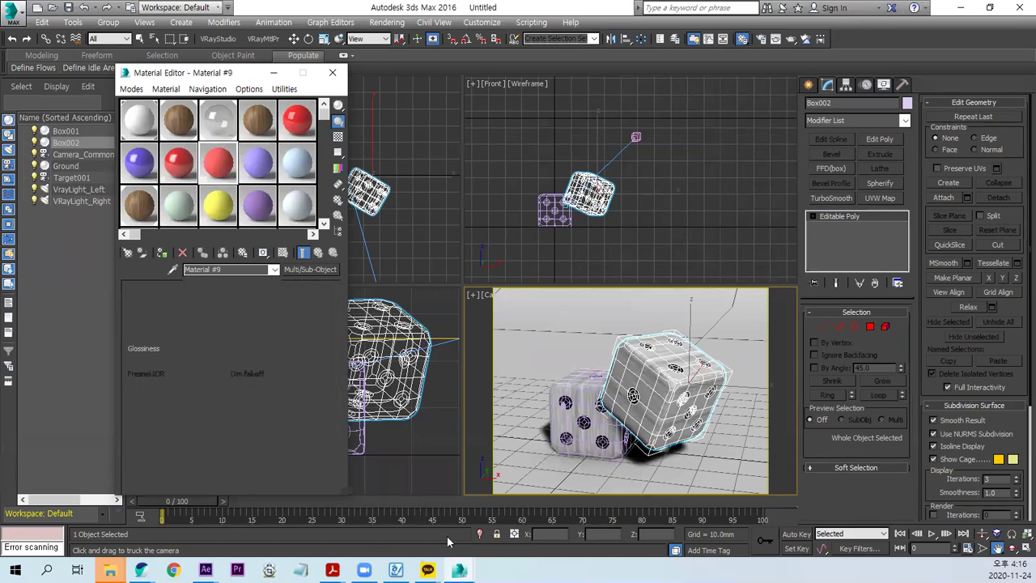
left_click(331, 569)
Step: Scroll the shader PDF to the AS_vray_v1_stone page and highlight the granite_03 caption
left_click(420, 537)
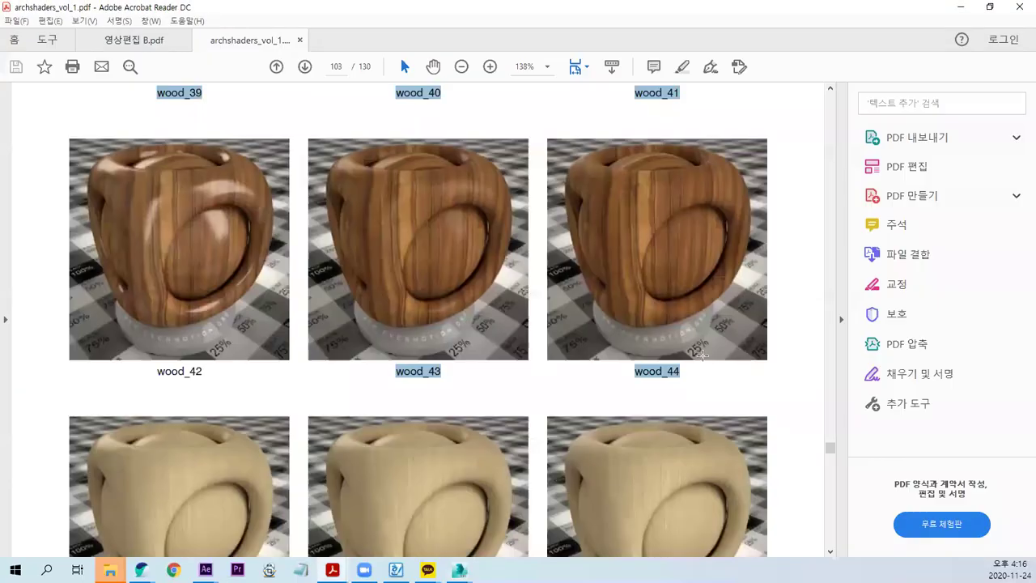
left_click_drag(833, 447, 831, 352)
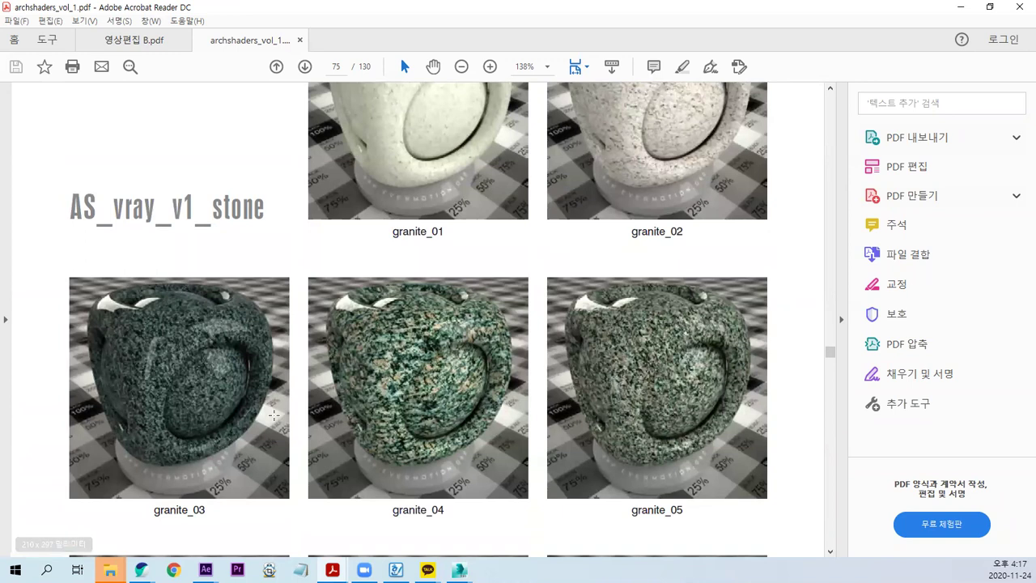
left_click_drag(149, 512, 212, 511)
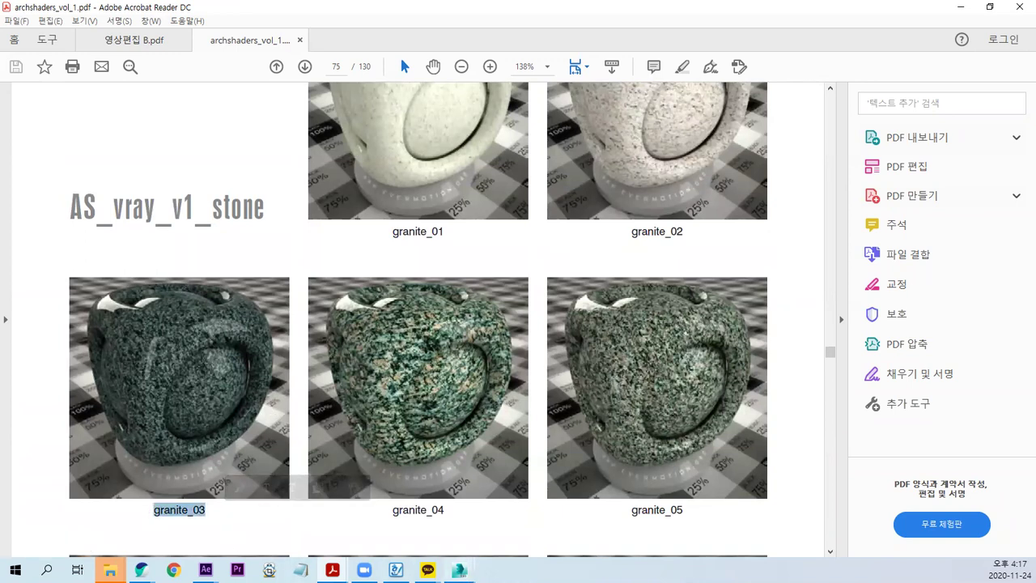
left_click(518, 534)
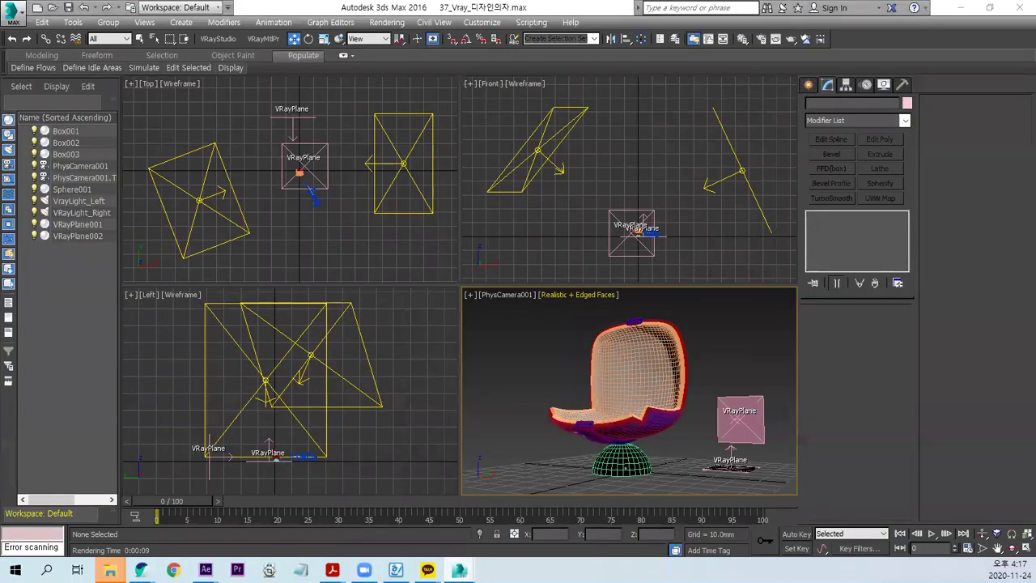
Step: Load the AS_vray_v1_stone material library for the carpaint_01 sample slot
mouse_move(459, 569)
left_click(381, 518)
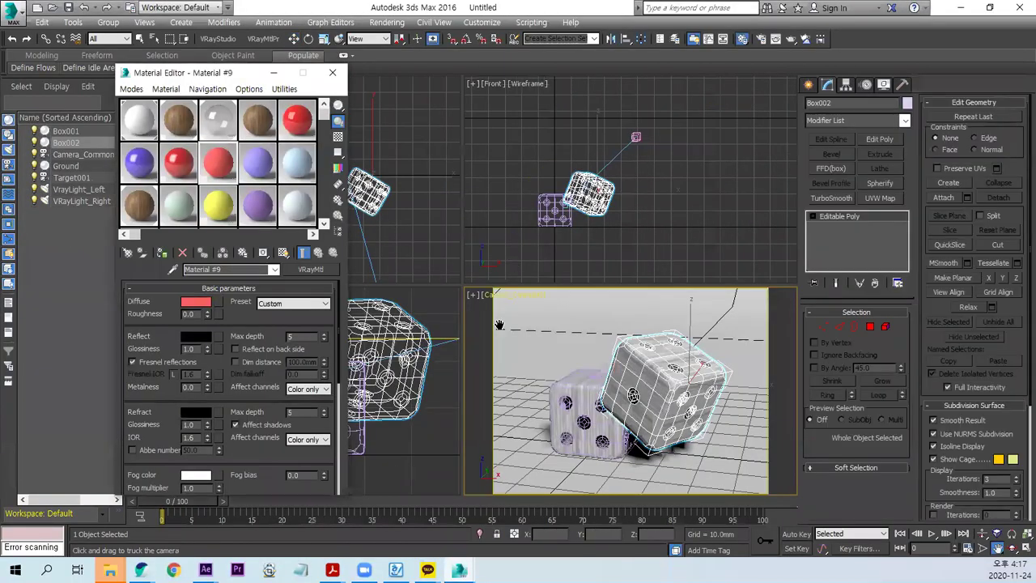
left_click(135, 162)
left_click(127, 251)
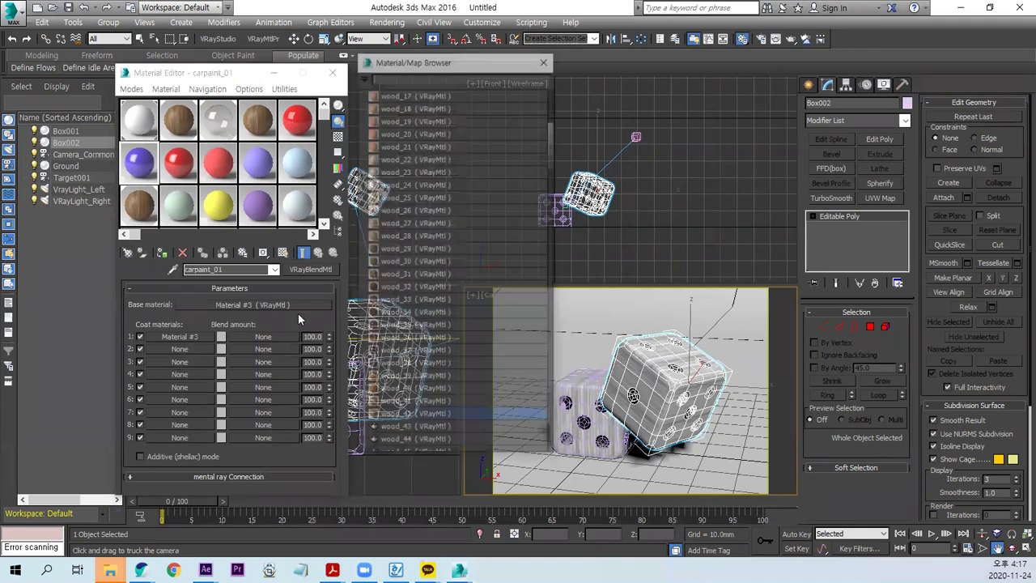
scroll(368, 95, "up", 3)
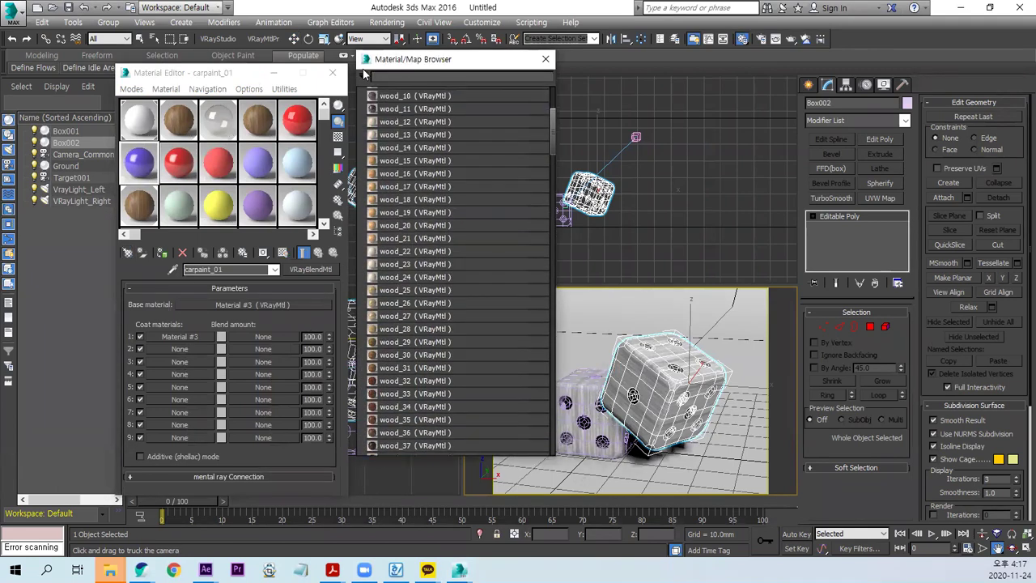
left_click(362, 75)
left_click(409, 132)
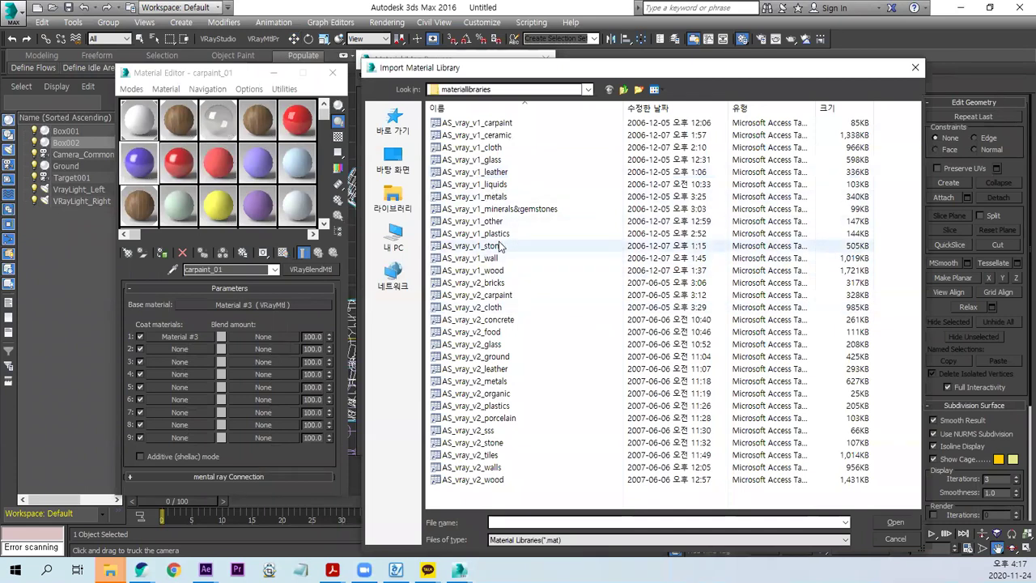
double_click(518, 245)
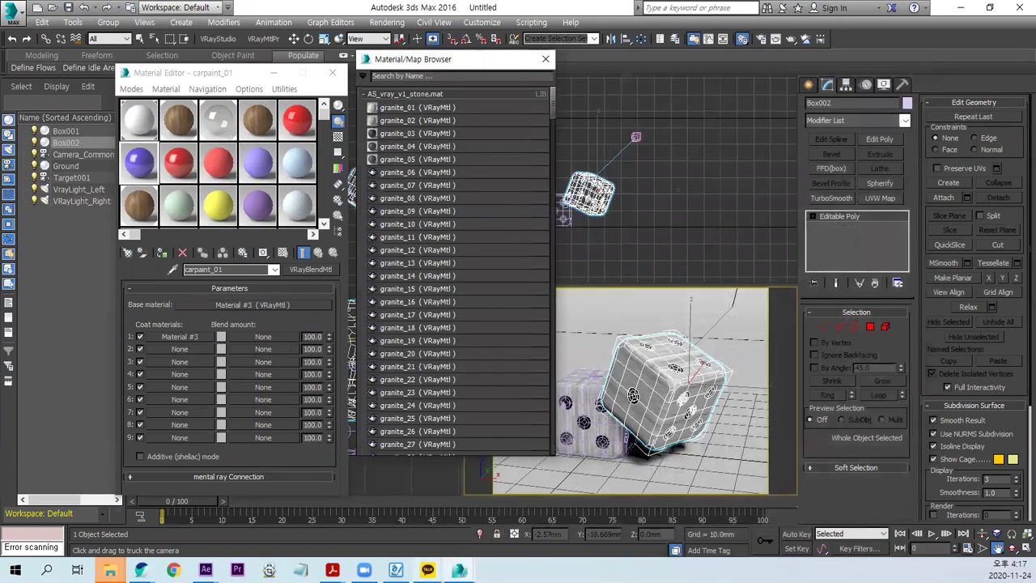
Step: Place granite_03 into the carpaint_01 sample slot and return to dice2
left_click(393, 513)
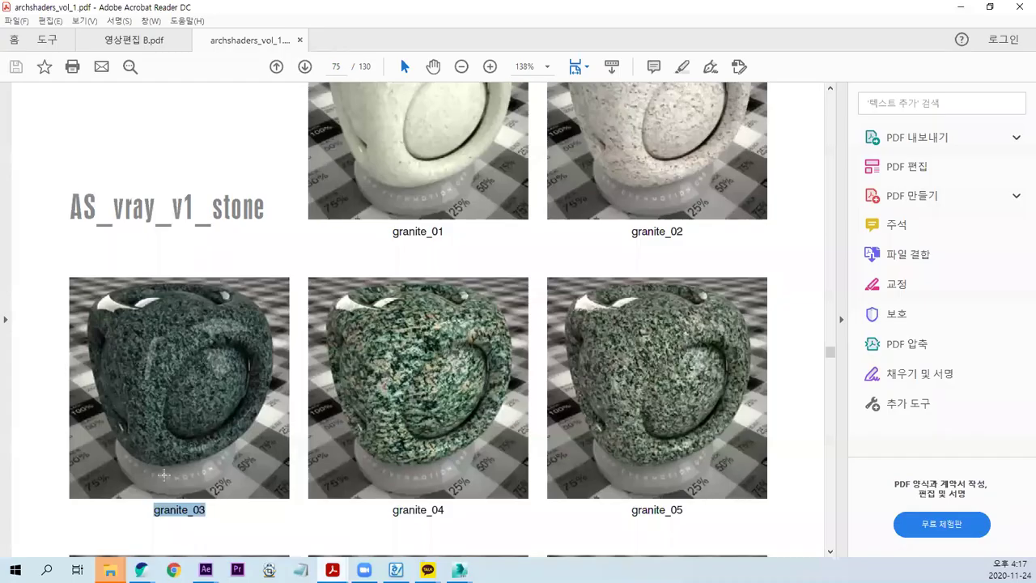
left_click(961, 7)
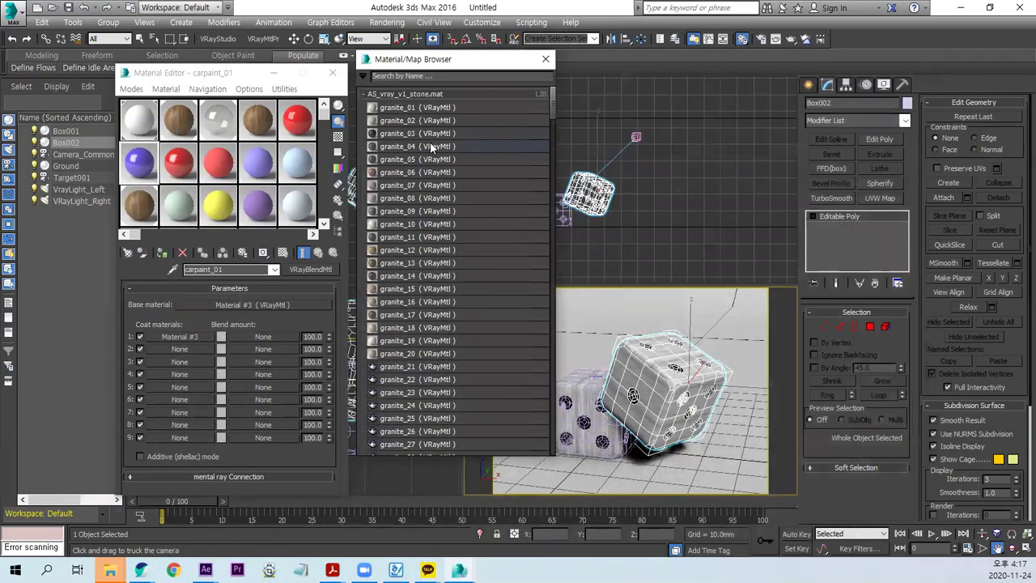
left_click_drag(421, 133, 159, 167)
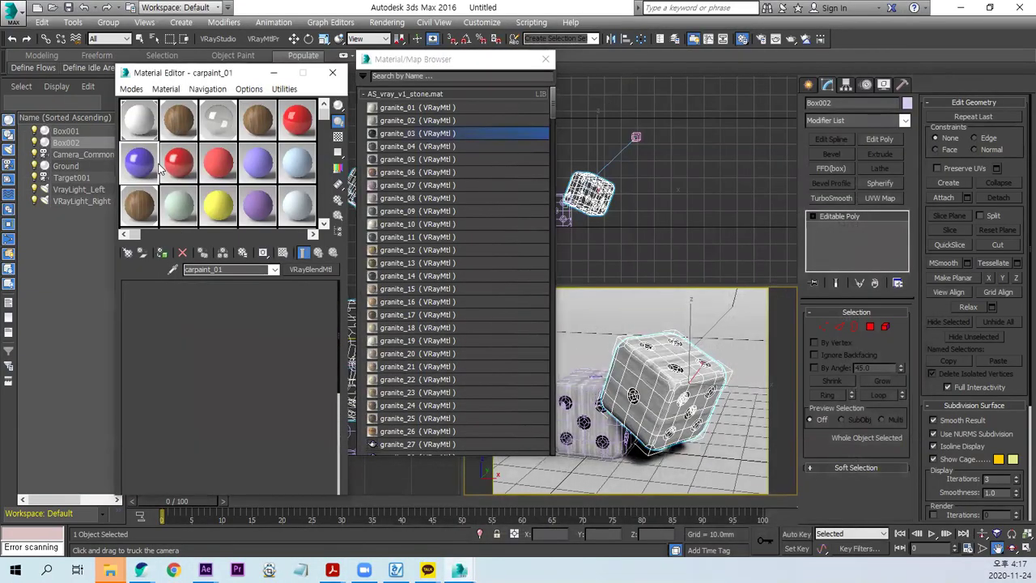
left_click(547, 60)
left_click(261, 127)
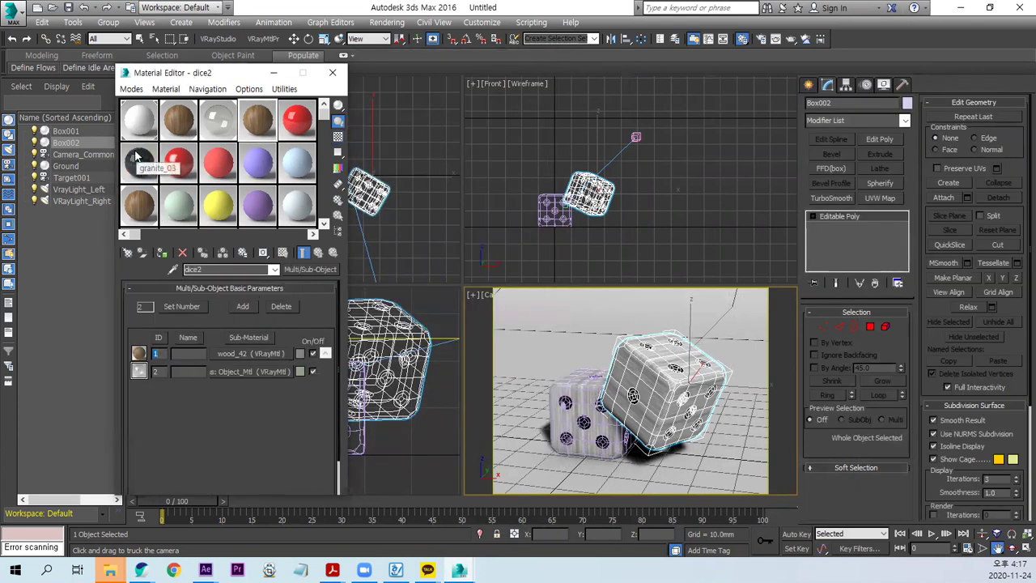
Step: Set dice2's body sub-material to granite_03 and build a VRayMtl Chrome 1 sample
left_click_drag(139, 161, 245, 354)
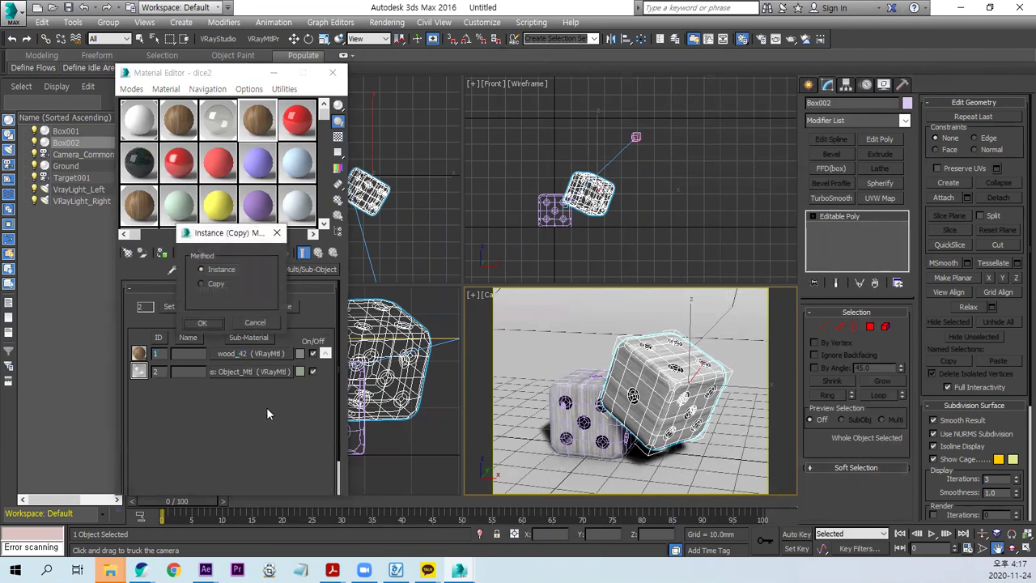
left_click(204, 323)
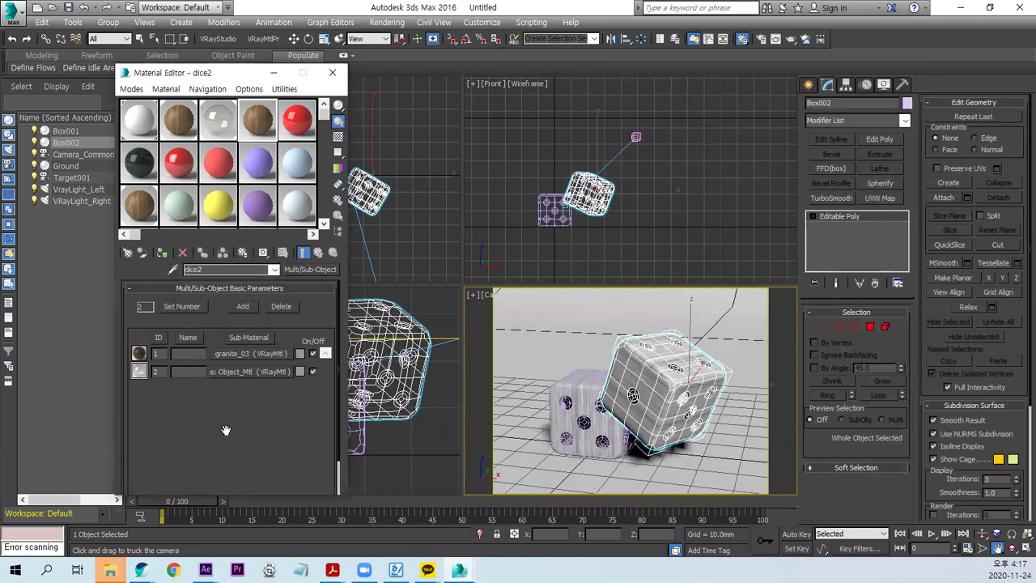
left_click(179, 162)
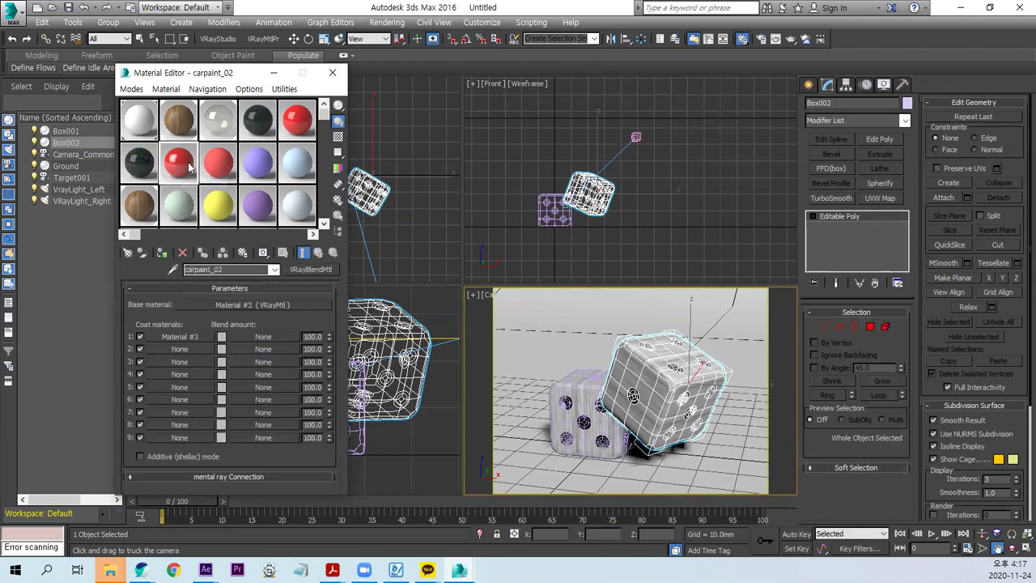
left_click(259, 38)
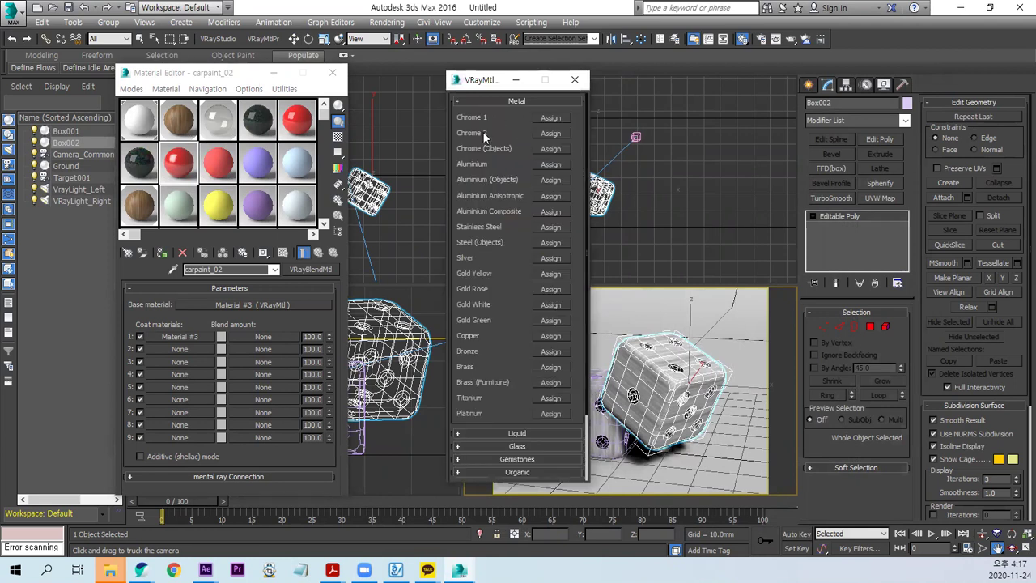
left_click(551, 118)
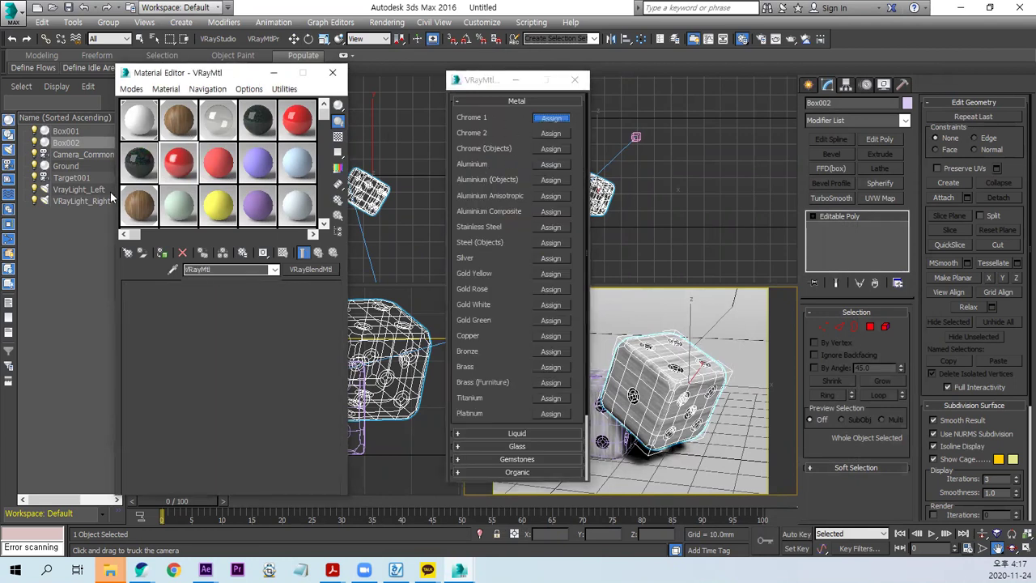
left_click(574, 79)
Step: Use the Chrome 1 material for dice2's pips and assign dice2 to the second die
left_click(258, 122)
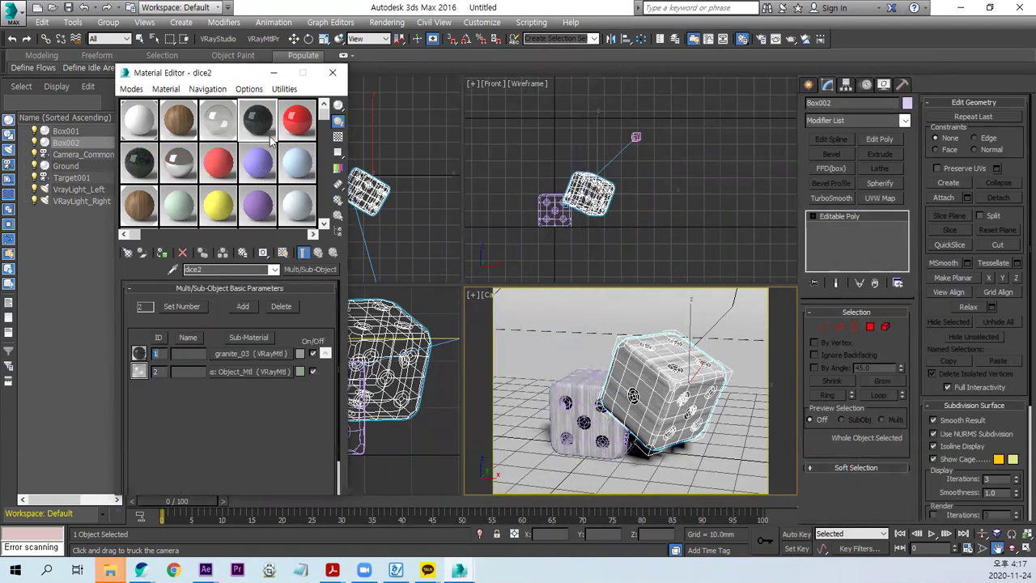
left_click_drag(230, 369, 232, 370)
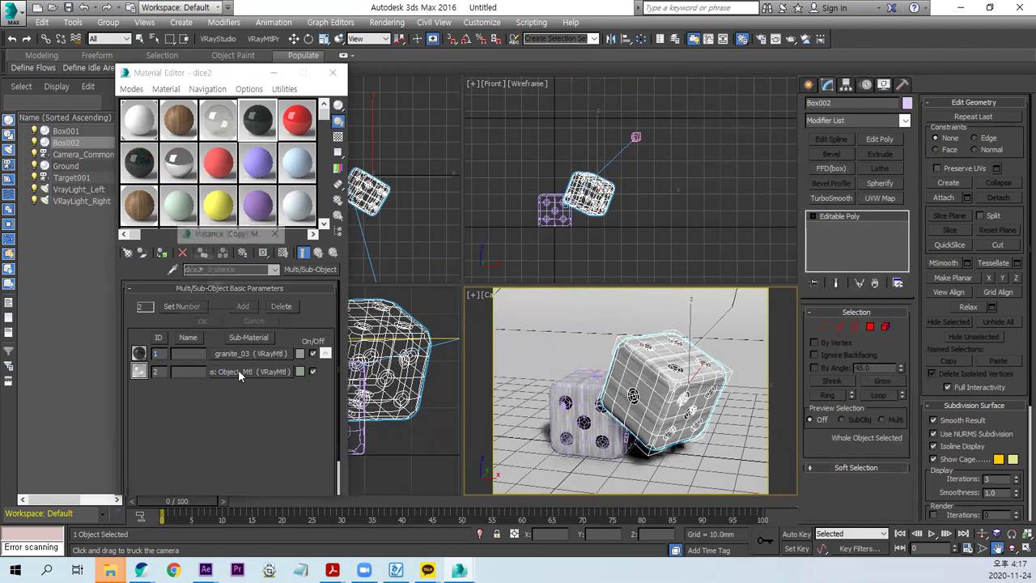
left_click(202, 322)
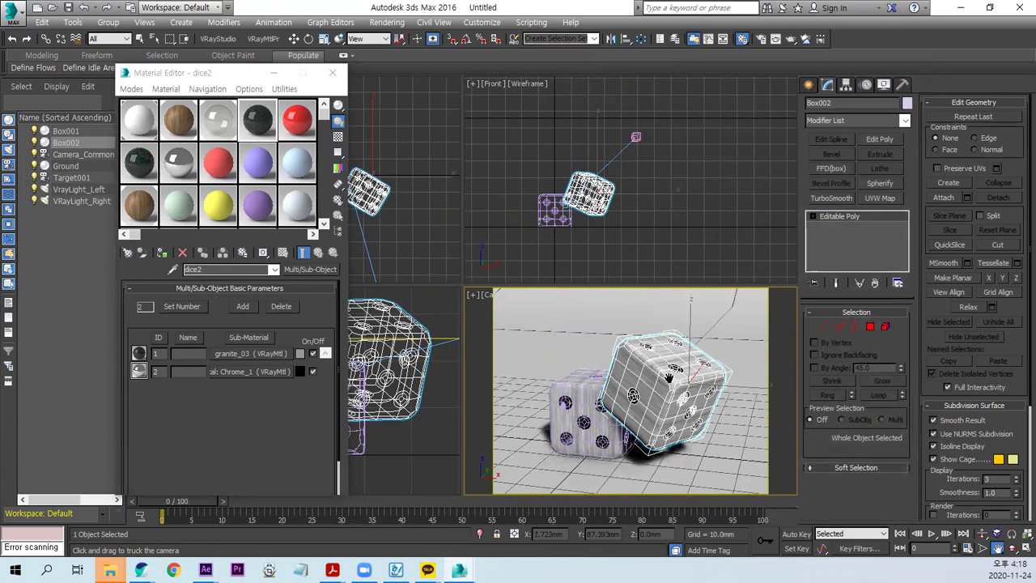
left_click(162, 252)
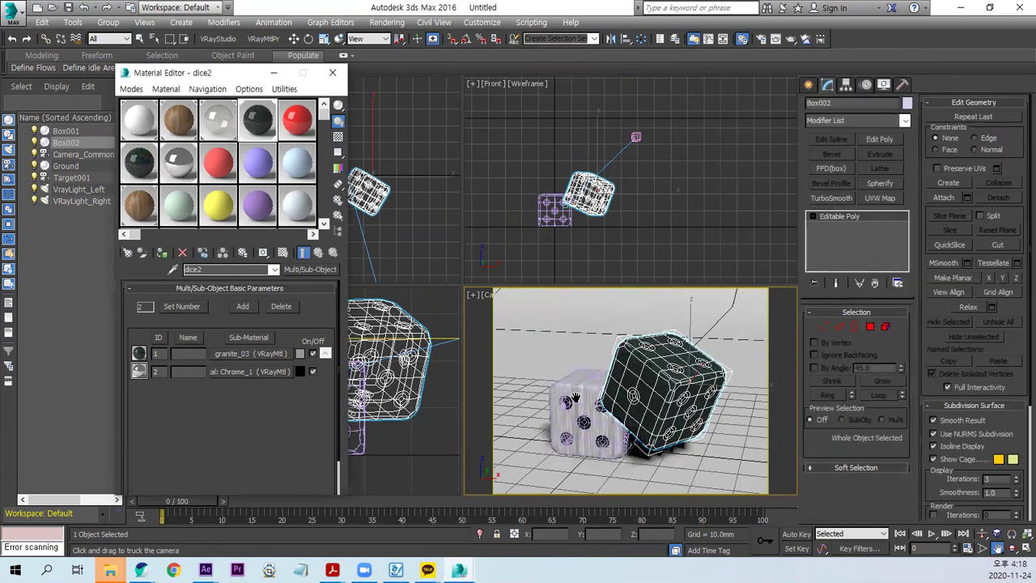
Step: Render the scene with V-Ray to show the wooden and granite dice
key("shift+q")
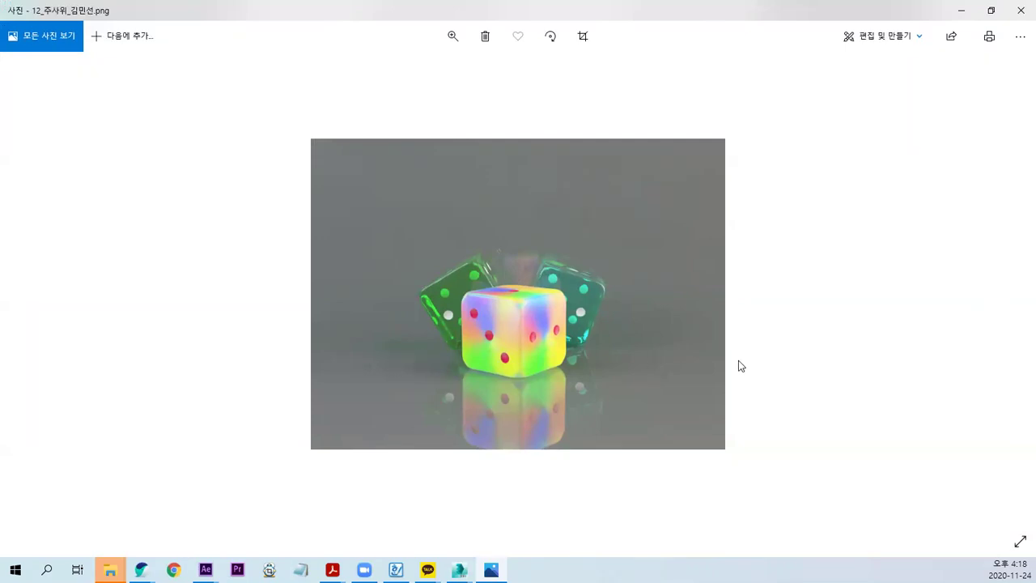
Step: Page through classmates' dice renders to the orange dice with purple pips
left_click(1003, 296)
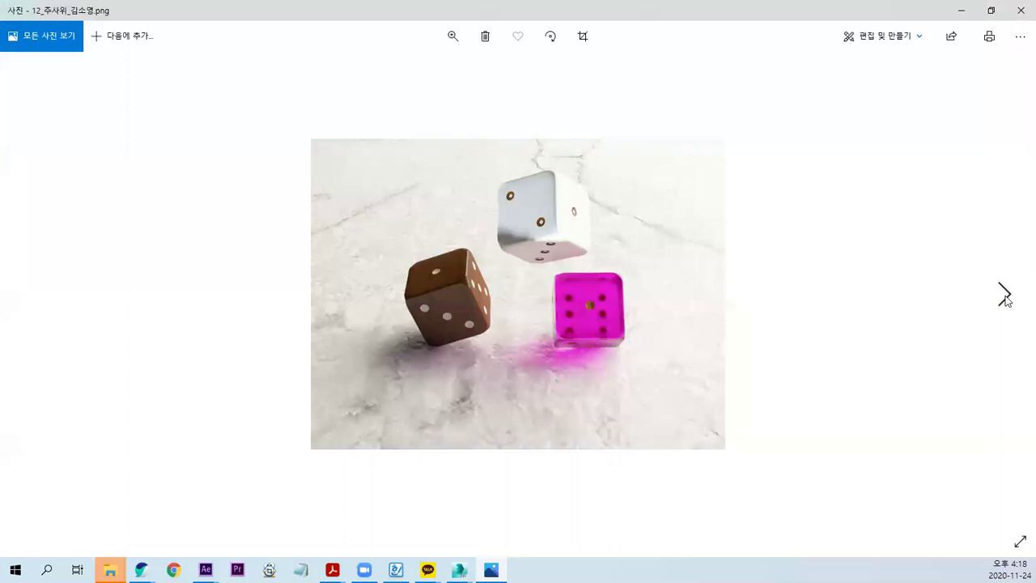
left_click(1004, 298)
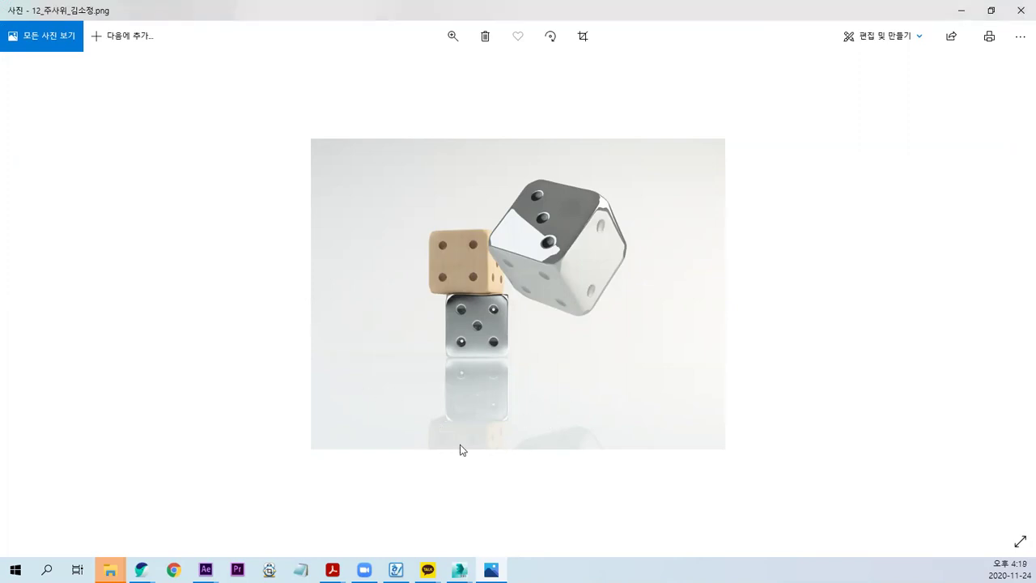
left_click(1001, 295)
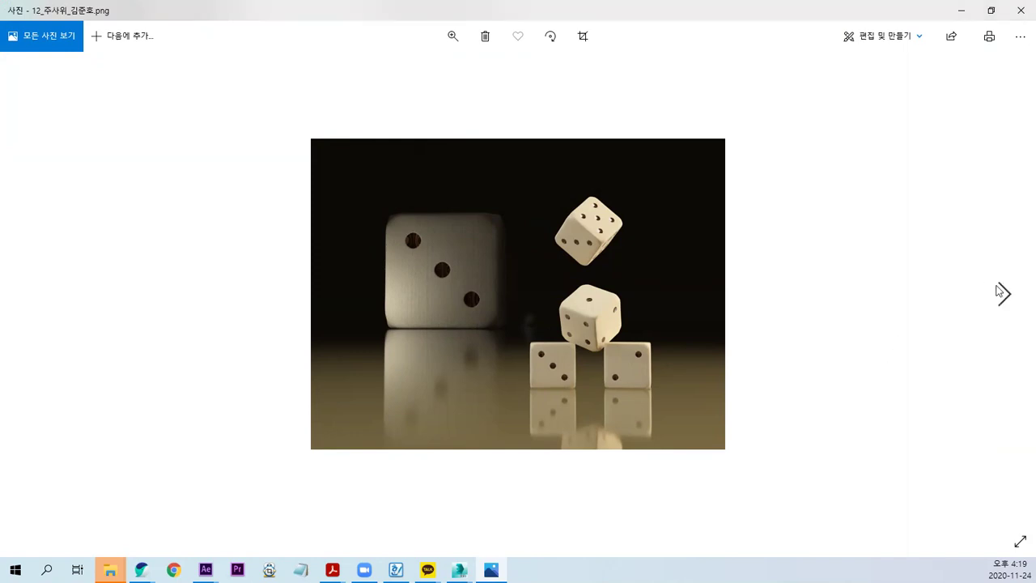
left_click(1004, 293)
left_click(1004, 293)
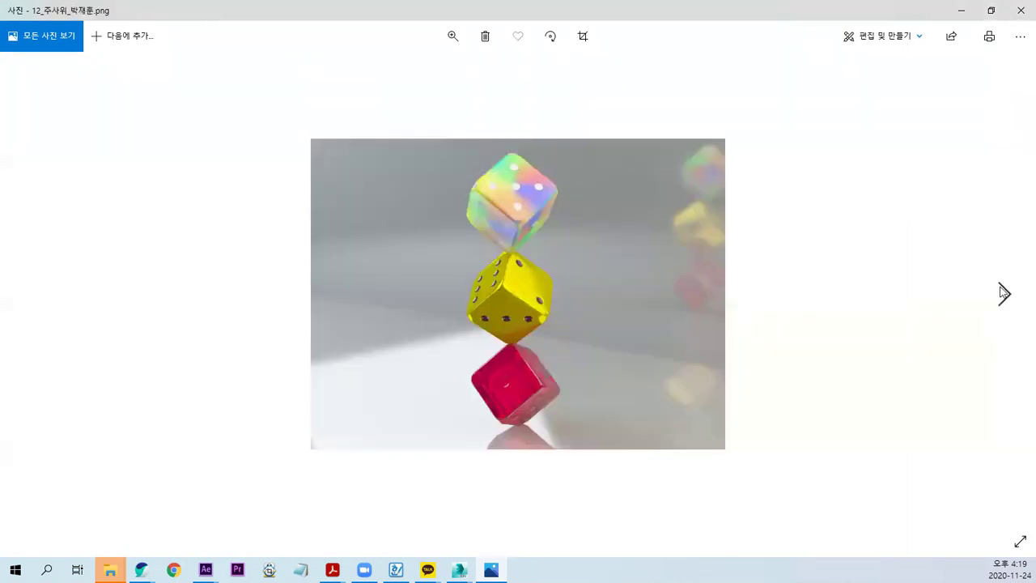
left_click(1004, 293)
left_click(1004, 293)
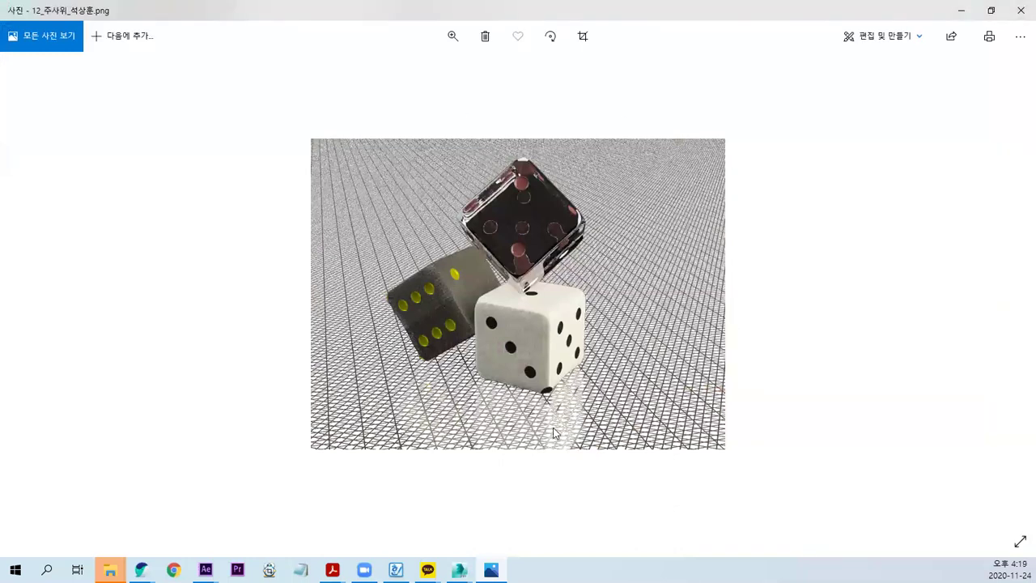
left_click(1006, 296)
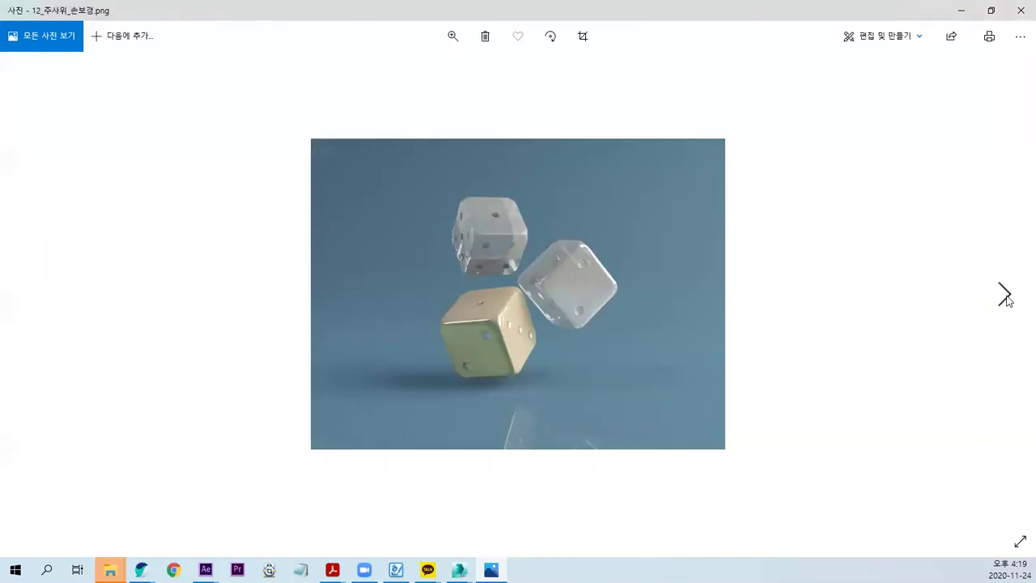
left_click(1005, 297)
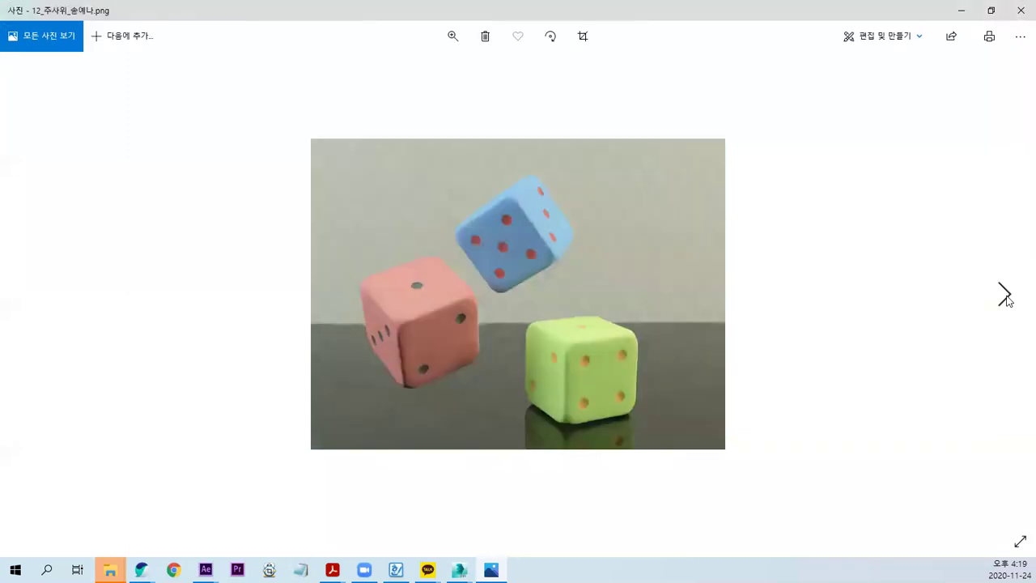
left_click(1005, 296)
left_click(1006, 296)
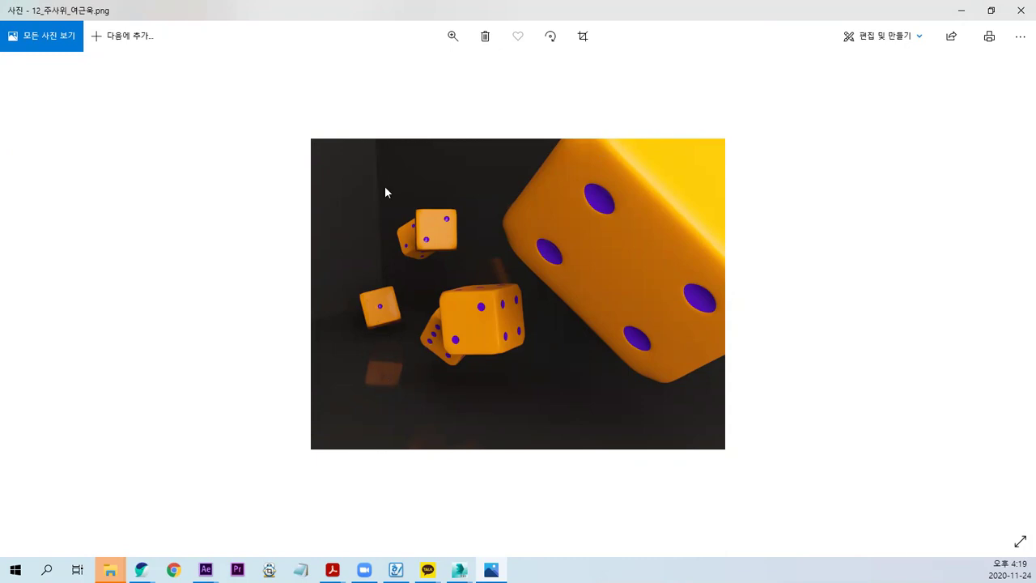
Step: Sketch red guide lines, a circle and an arrow over the orange dice render
mouse_move(378, 139)
left_mouse_down()
mouse_move(383, 312)
mouse_move(254, 339)
left_mouse_up()
left_click_drag(401, 293, 795, 414)
mouse_move(423, 364)
left_mouse_down()
mouse_move(393, 379)
mouse_move(385, 420)
mouse_move(395, 416)
left_mouse_up()
mouse_move(450, 164)
left_mouse_down()
mouse_move(482, 185)
mouse_move(502, 154)
mouse_move(513, 171)
left_mouse_up()
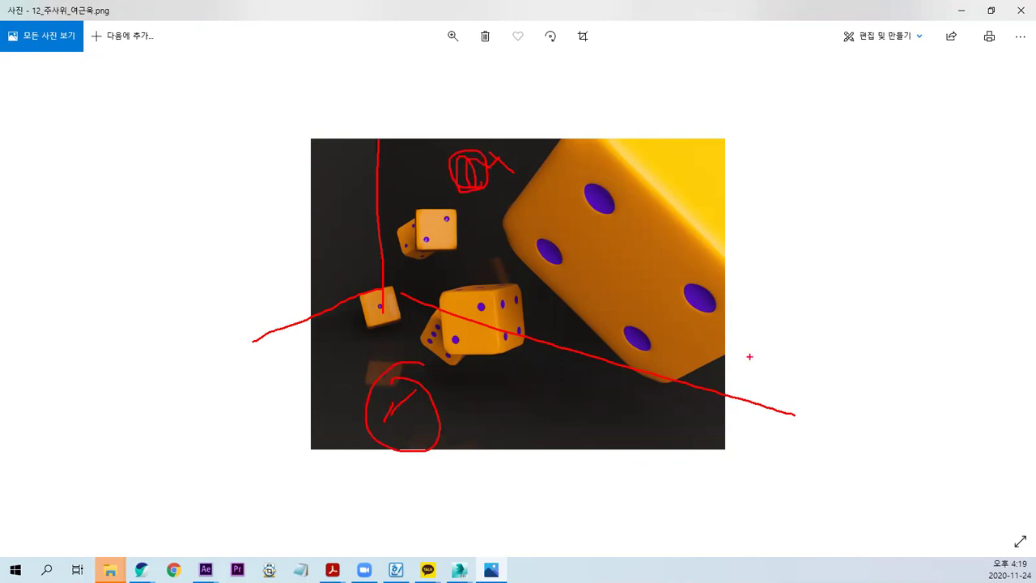
Step: Clear the marks and page through the remaining renders to the large grey die
left_click(1004, 296)
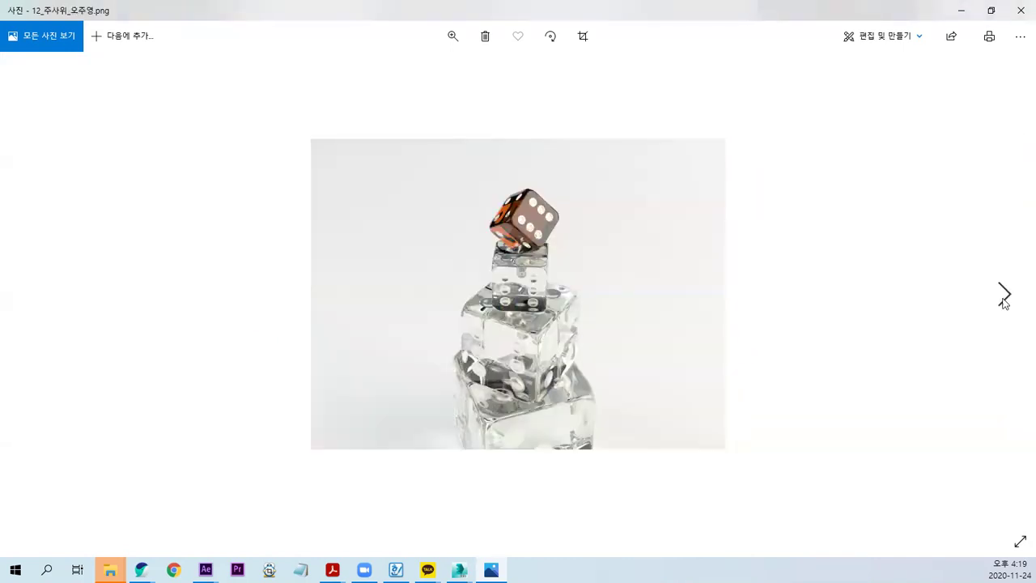
left_click(1004, 296)
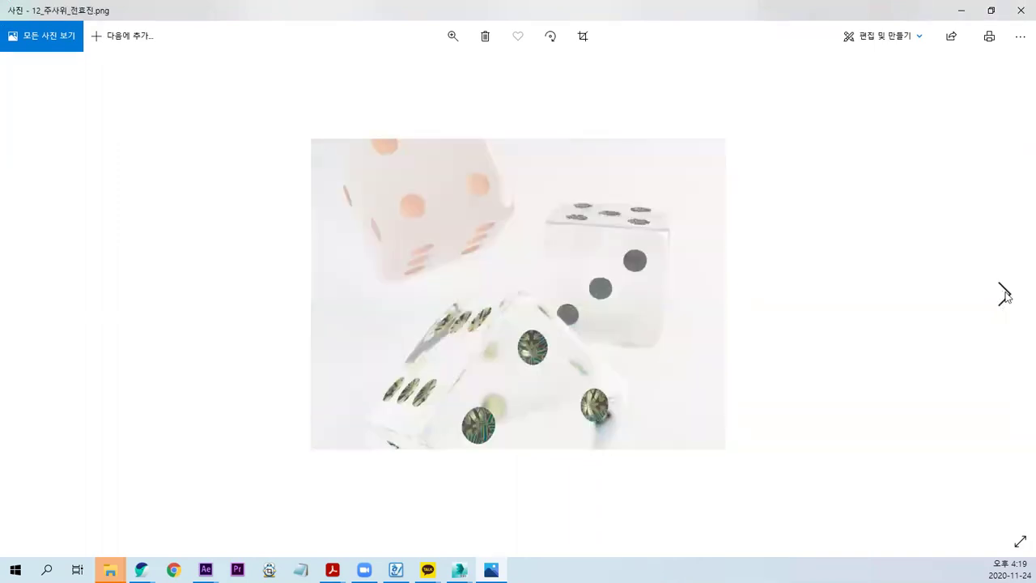
left_click(1004, 296)
left_click(1005, 296)
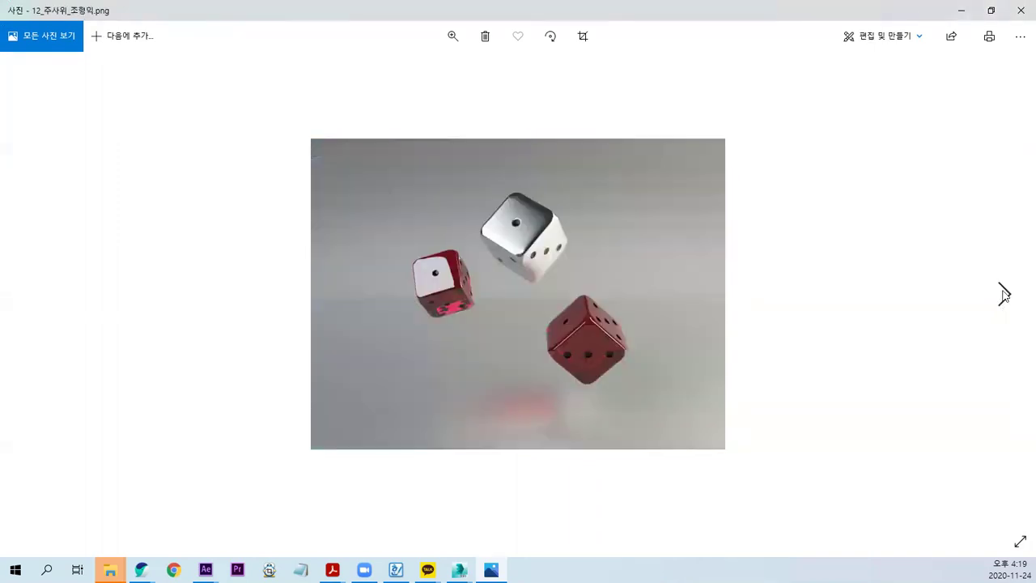
left_click(1004, 296)
left_click(1004, 296)
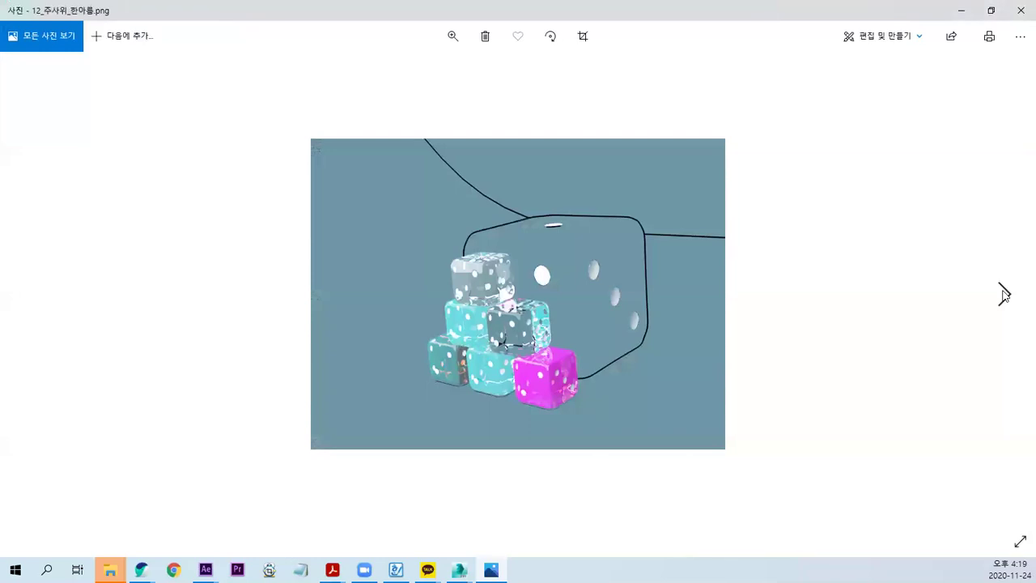
left_click(1005, 297)
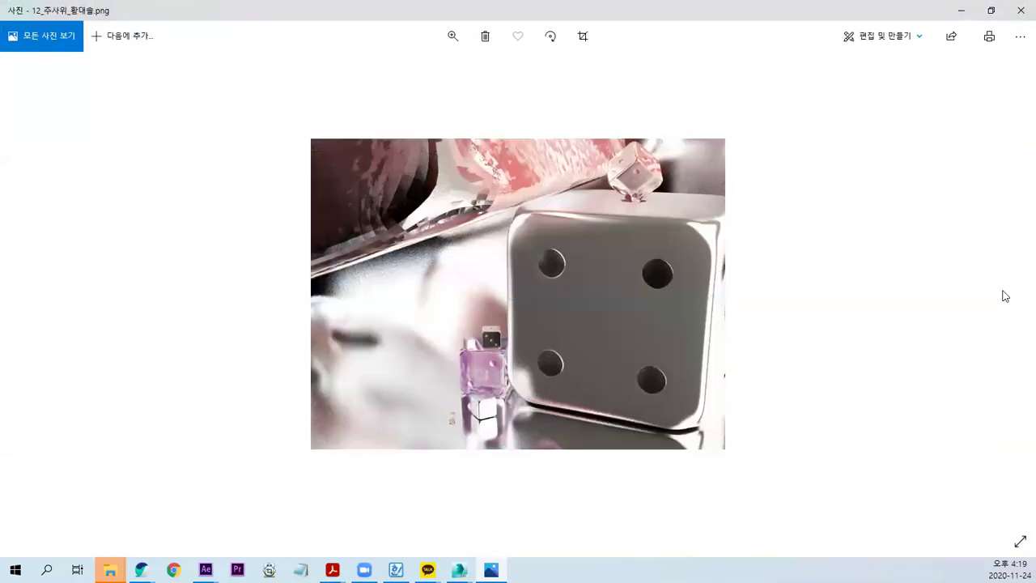
Step: Close the Photos viewer to return to the finished V-Ray dice render
left_click(1020, 10)
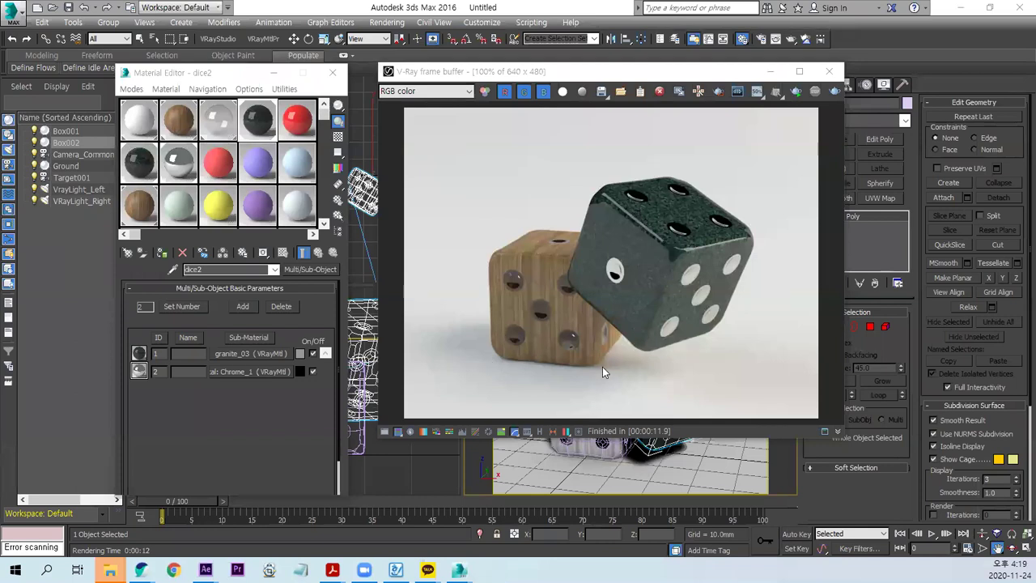